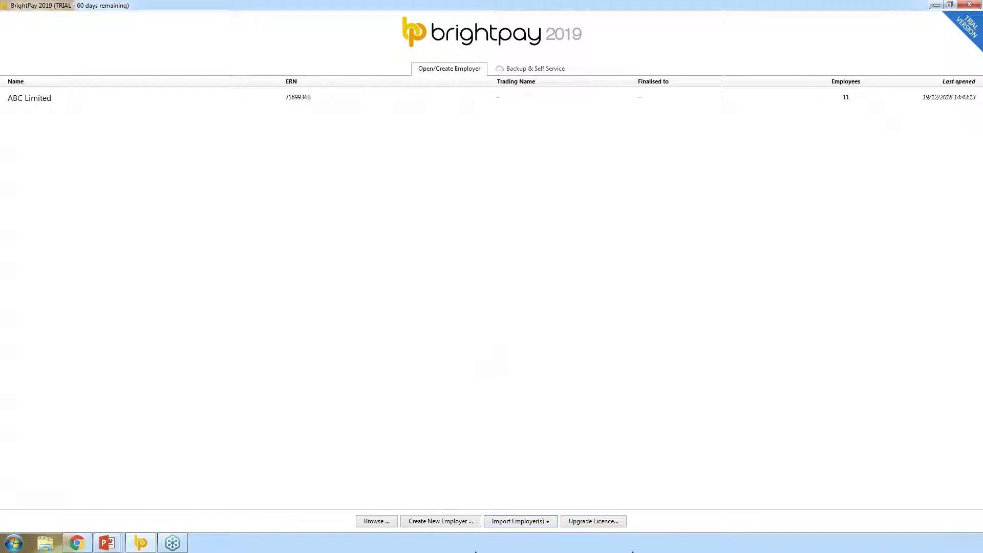
Look over the employer import options without importing, then start a new employer past the welcome page
{"action": "left_click", "coordinate": [535, 523]}
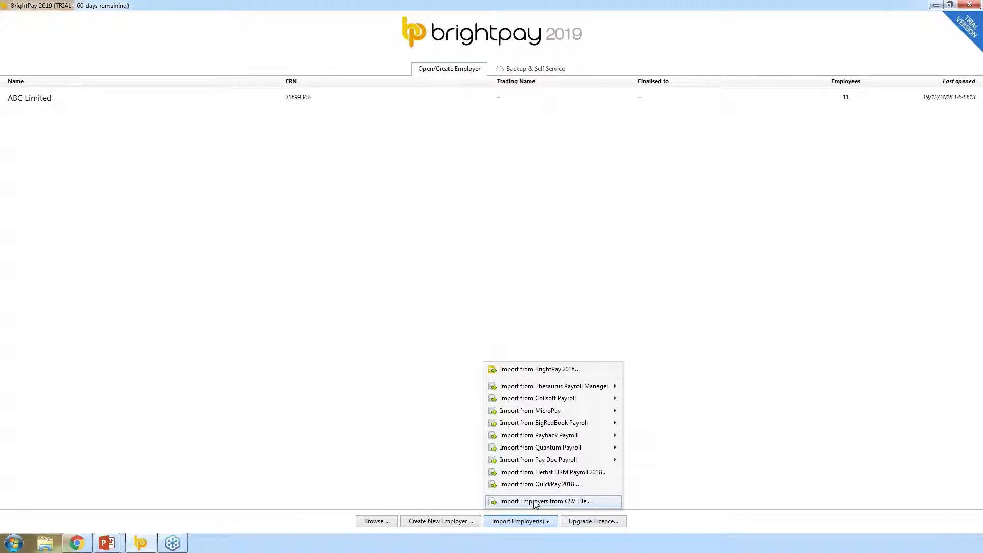
{"action": "mouse_move", "coordinate": [555, 386]}
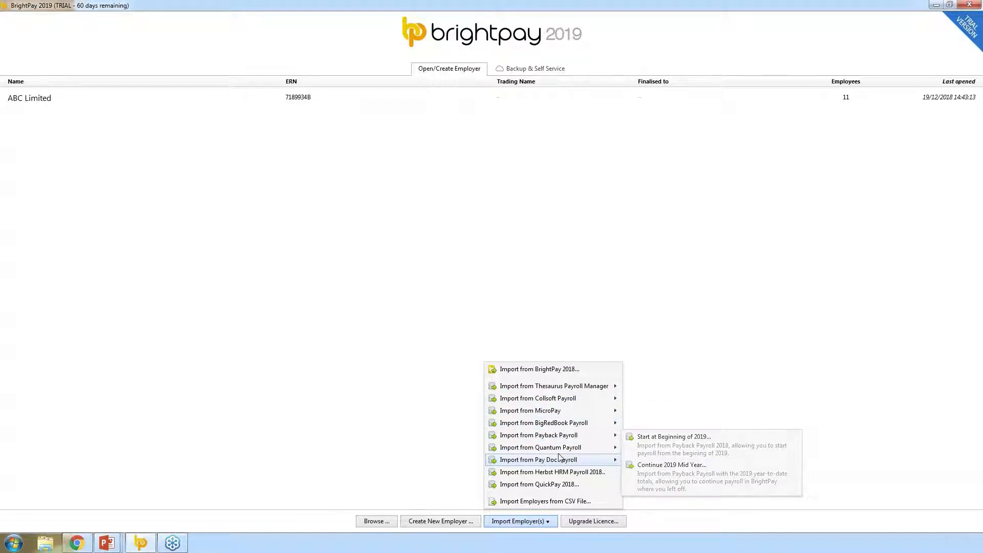
{"action": "mouse_move", "coordinate": [558, 451]}
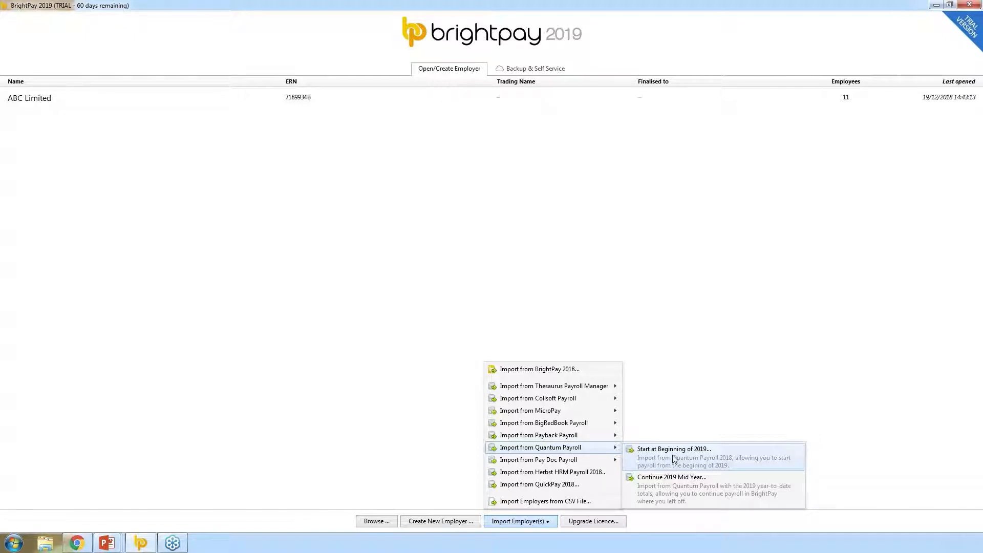
{"action": "left_click", "coordinate": [404, 449]}
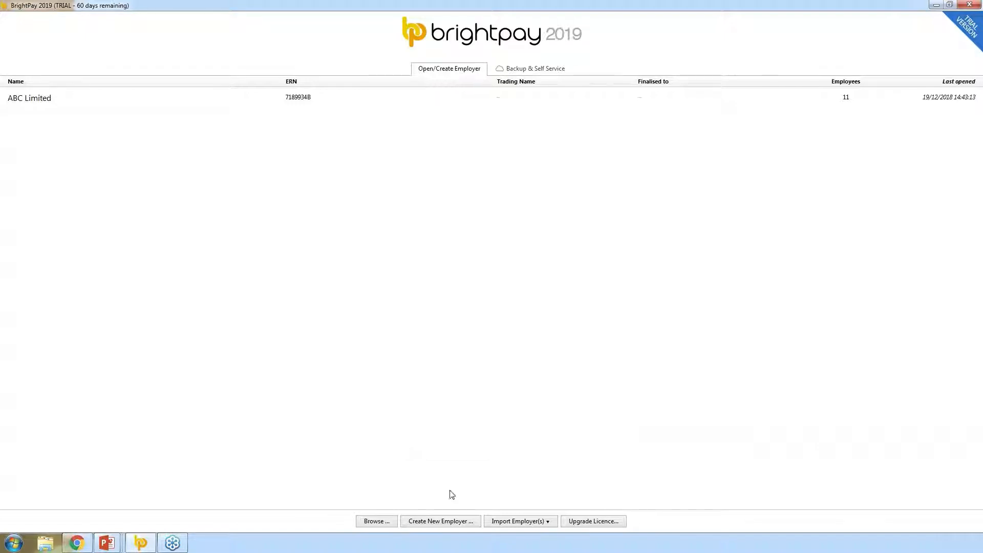
{"action": "left_click", "coordinate": [446, 522]}
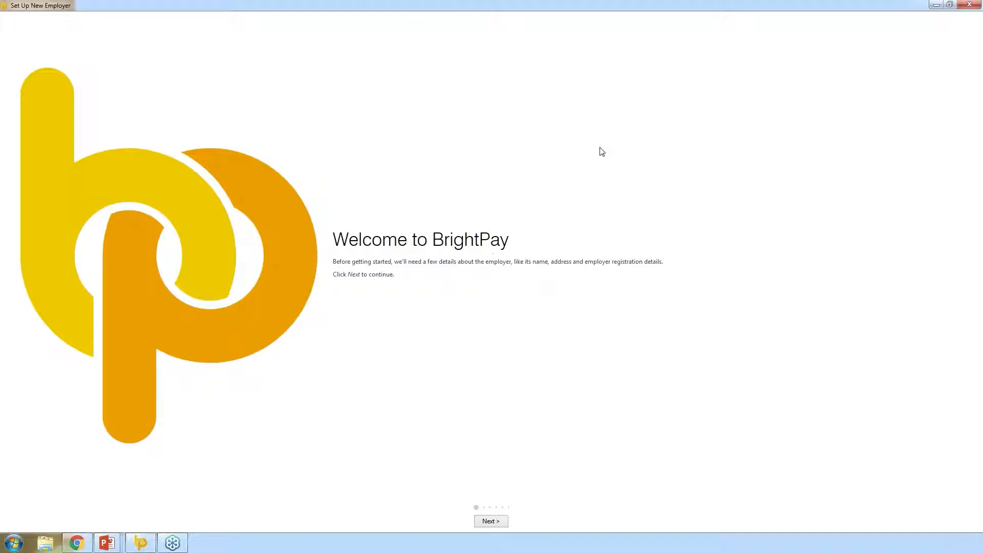
{"action": "left_click", "coordinate": [495, 521]}
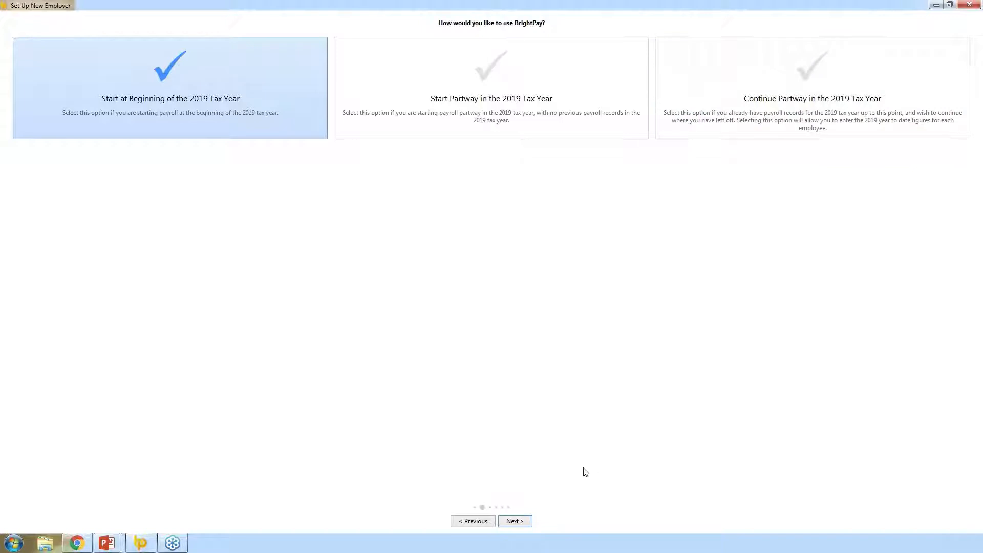
Keep the tax-year choice, name the employer 'Test Company', and continue to Departments
{"action": "left_click", "coordinate": [516, 522]}
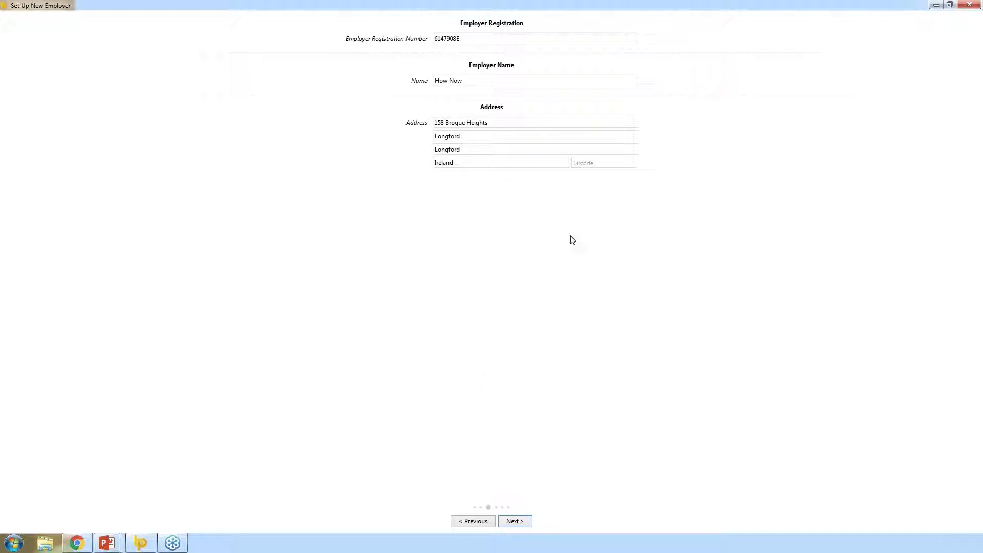
{"action": "left_click", "coordinate": [480, 80]}
{"action": "left_click_drag", "start_coordinate": [481, 80], "coordinate": [384, 82]}
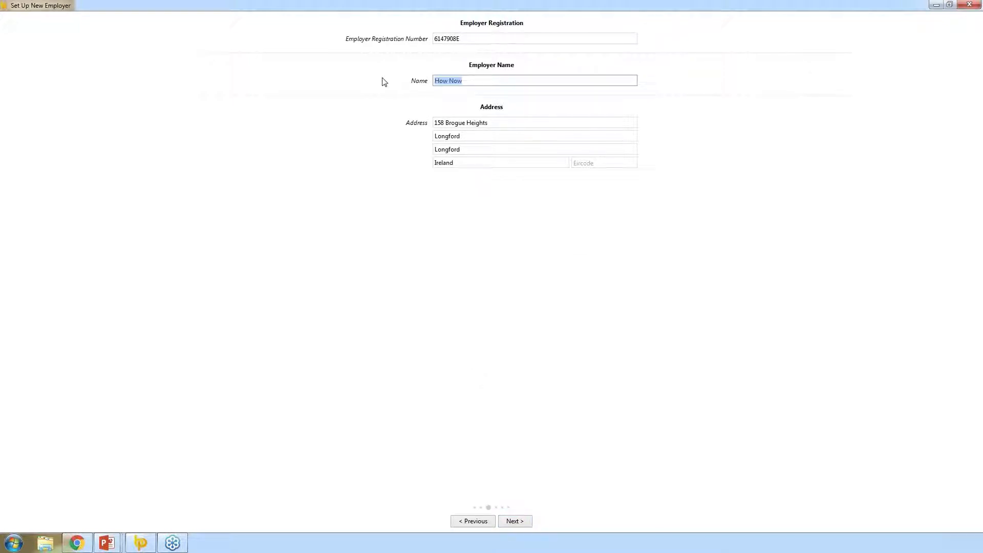
{"action": "type", "text": "Test Company"}
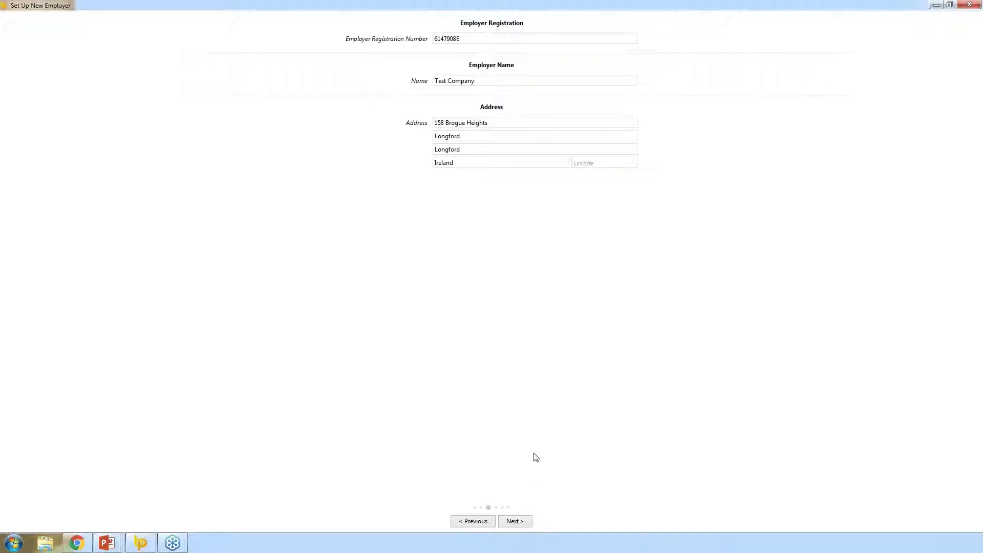
{"action": "left_click", "coordinate": [514, 521]}
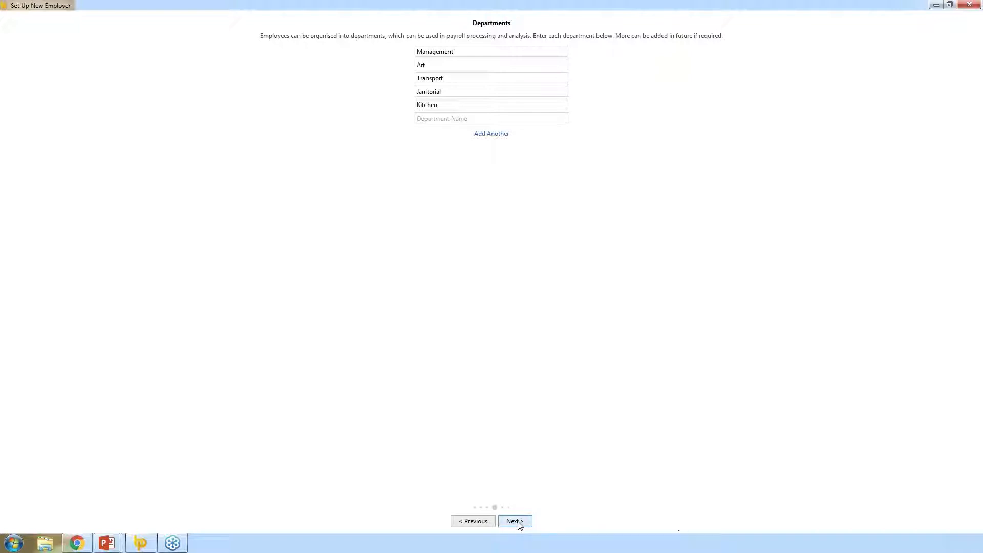
Set the typical employee's pay frequency to Weekly and pay method to Cheque
{"action": "left_click", "coordinate": [518, 522]}
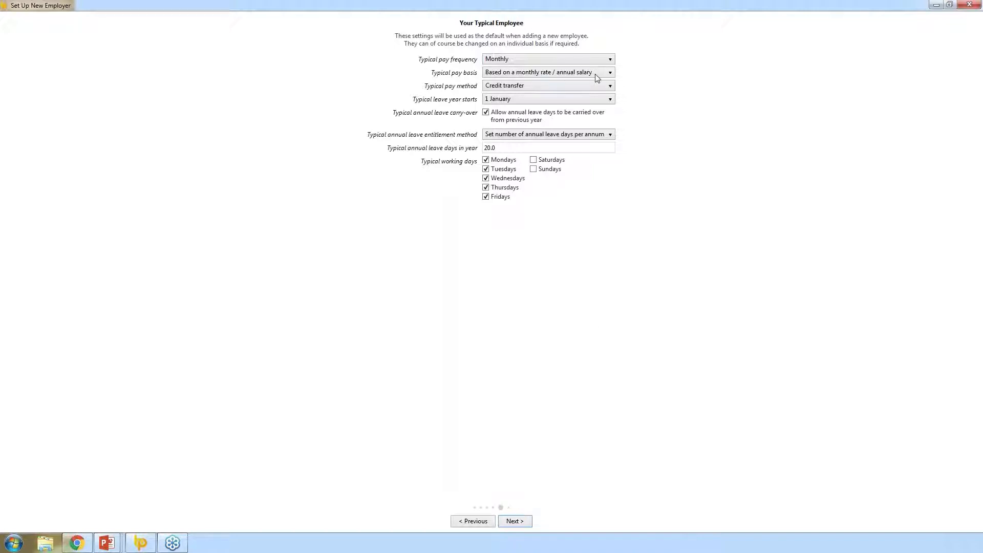
{"action": "left_click", "coordinate": [559, 59]}
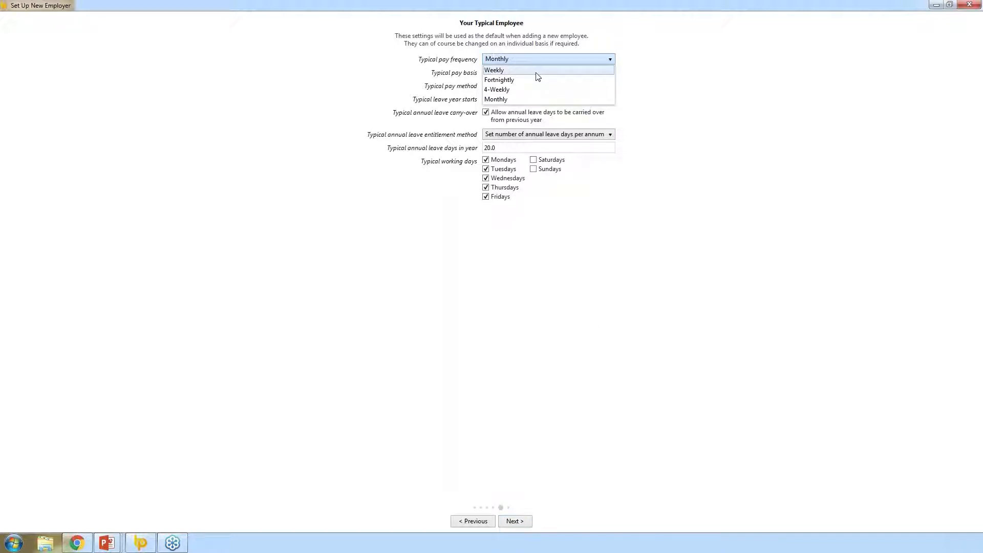
{"action": "left_click", "coordinate": [536, 71]}
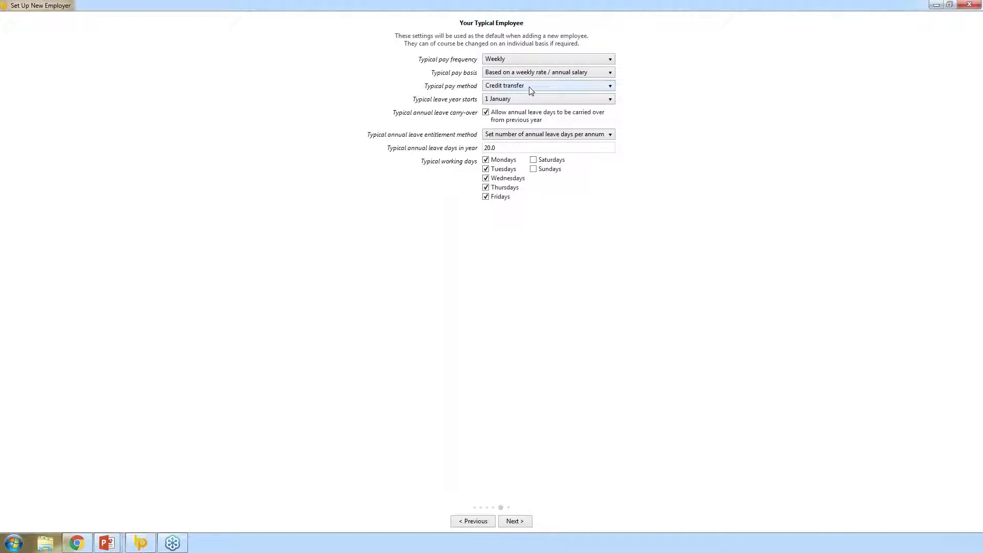
{"action": "left_click", "coordinate": [527, 85]}
{"action": "left_click", "coordinate": [495, 106]}
{"action": "left_click", "coordinate": [526, 521]}
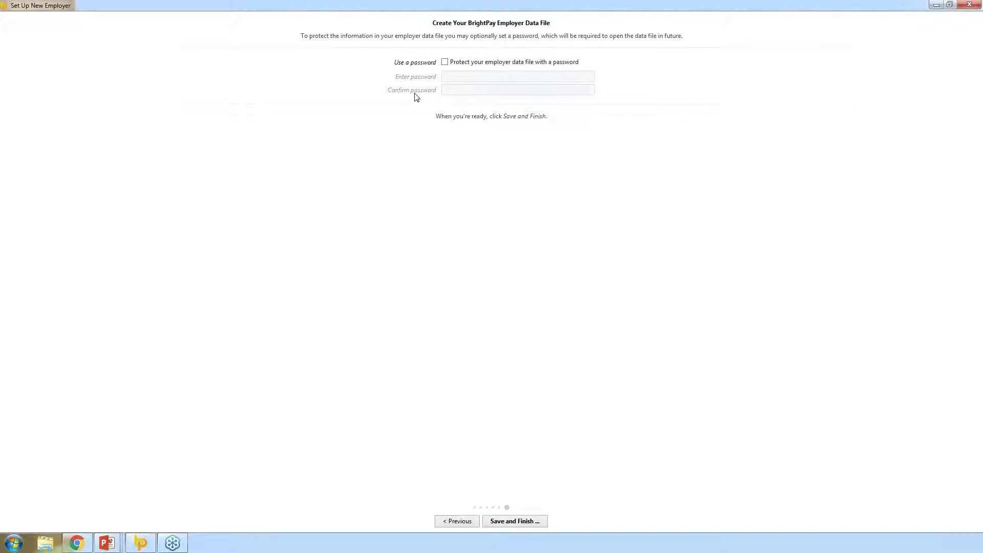
Protect the employer data file with a password, then finish and save it as Test Company
{"action": "left_click", "coordinate": [445, 62]}
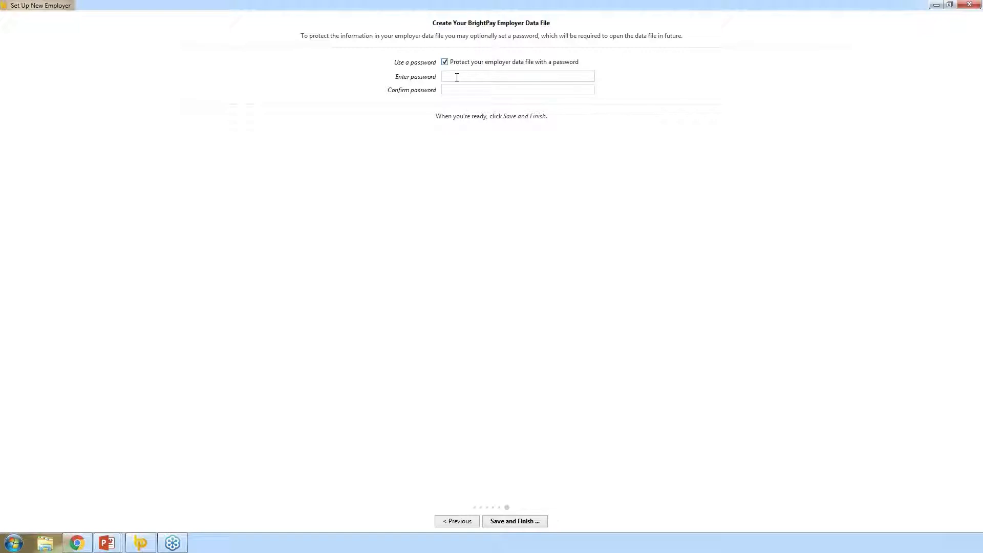
{"action": "left_click", "coordinate": [457, 77]}
{"action": "type", "text": "••••"}
{"action": "key", "text": "Tab"}
{"action": "type", "text": "••••"}
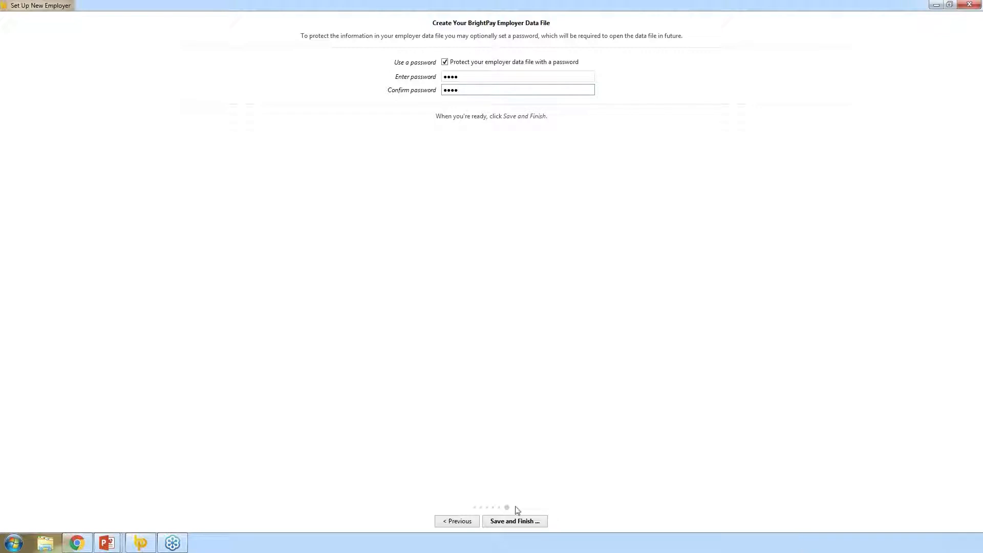
{"action": "left_click", "coordinate": [515, 523]}
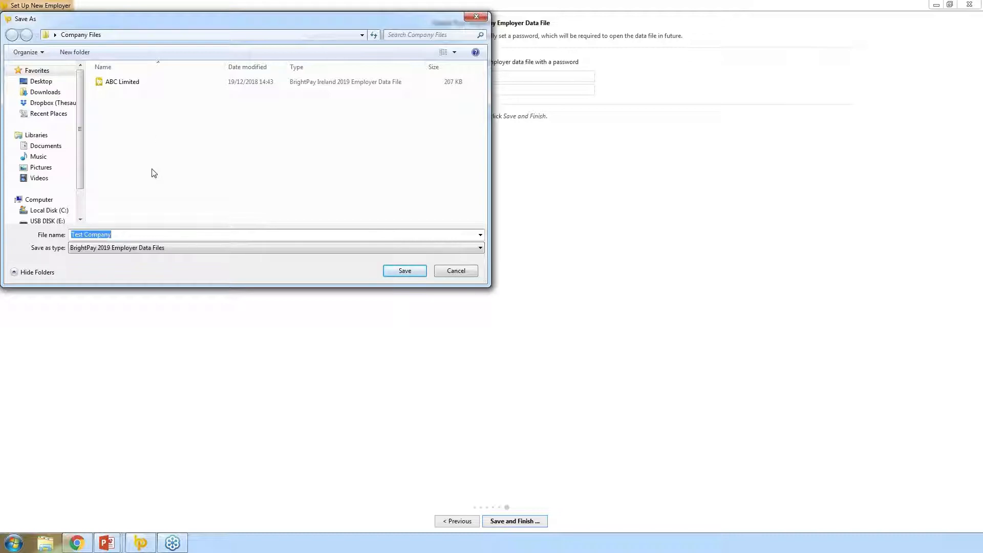
{"action": "left_click", "coordinate": [407, 277]}
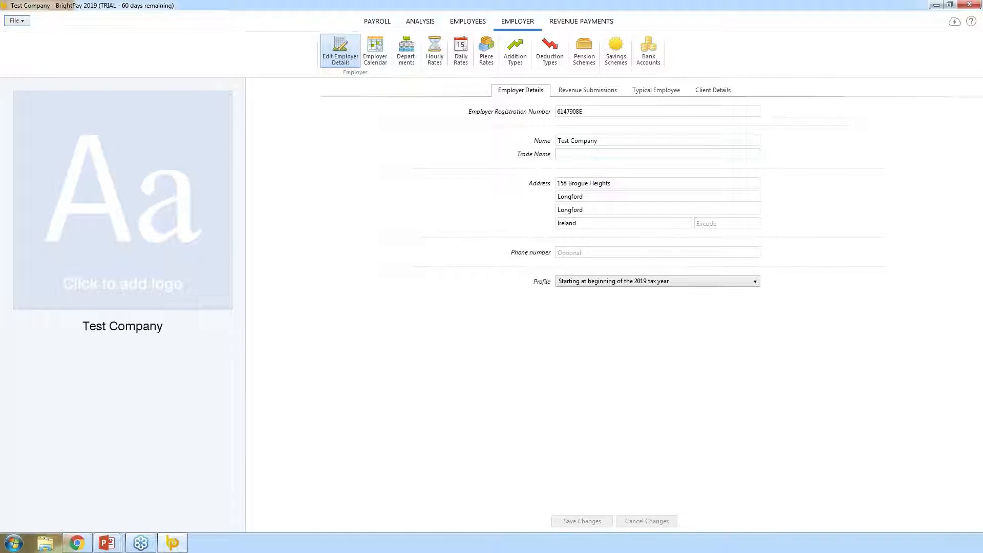
Switch to the Employees area of Test Company
{"action": "left_click", "coordinate": [455, 24]}
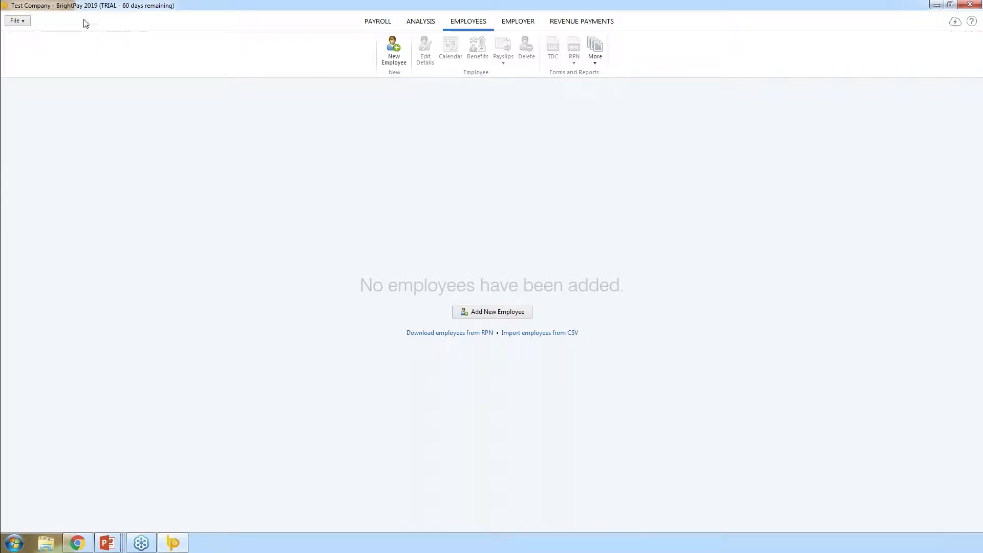
Download employees from RPN, untick the last three of six, and add the remaining three
{"action": "left_click", "coordinate": [23, 24]}
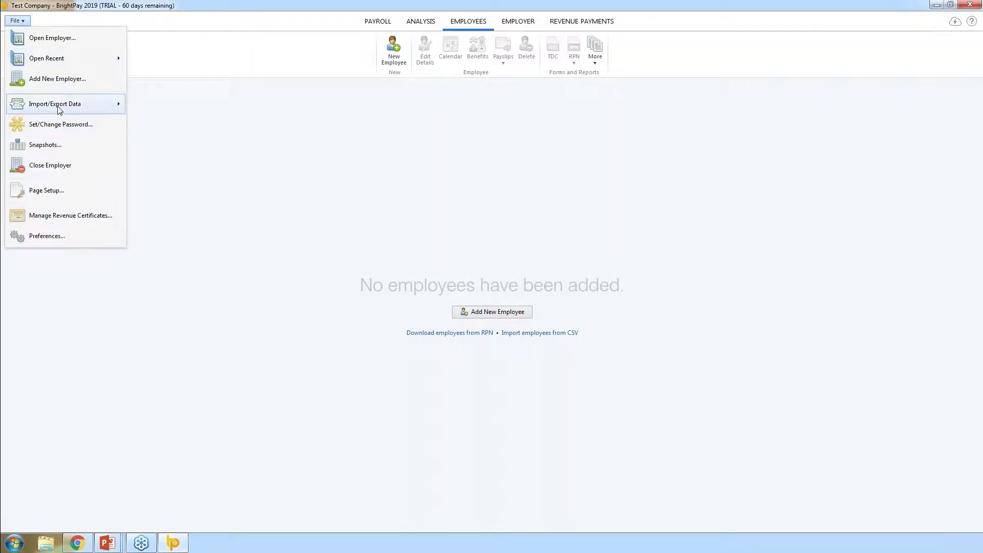
{"action": "mouse_move", "coordinate": [30, 109]}
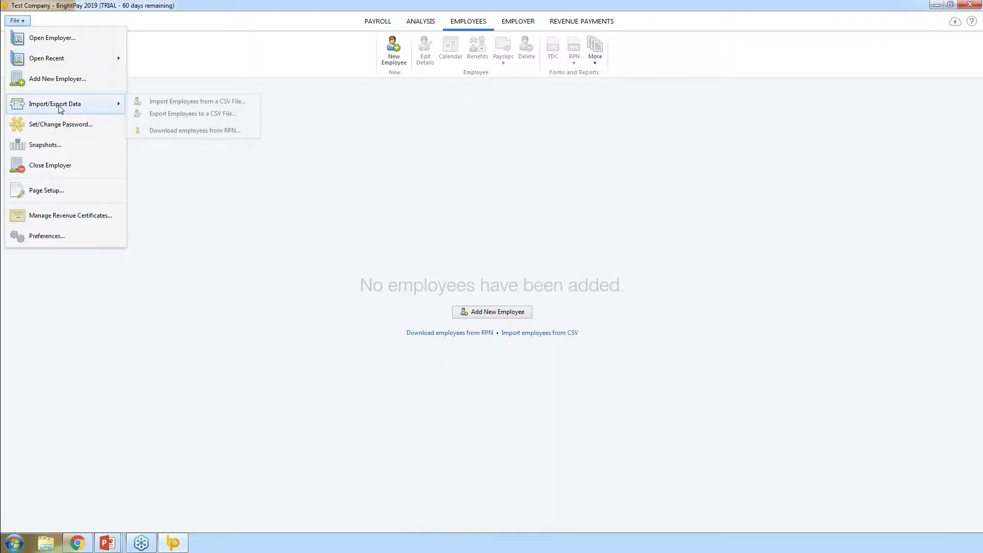
{"action": "left_click", "coordinate": [194, 130]}
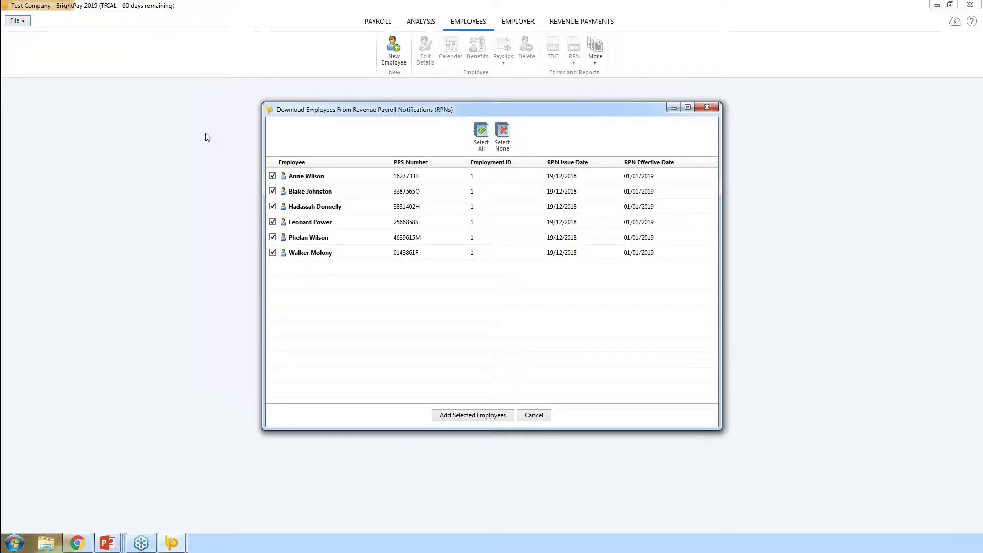
{"action": "left_click", "coordinate": [272, 222]}
{"action": "left_click", "coordinate": [272, 237]}
{"action": "left_click", "coordinate": [272, 252]}
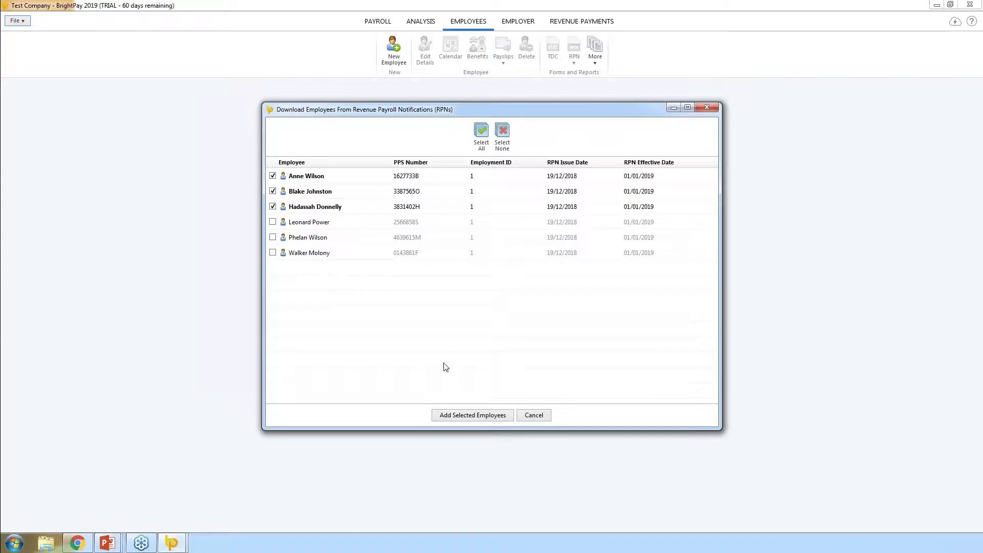
{"action": "left_click", "coordinate": [479, 416]}
{"action": "left_click", "coordinate": [491, 285]}
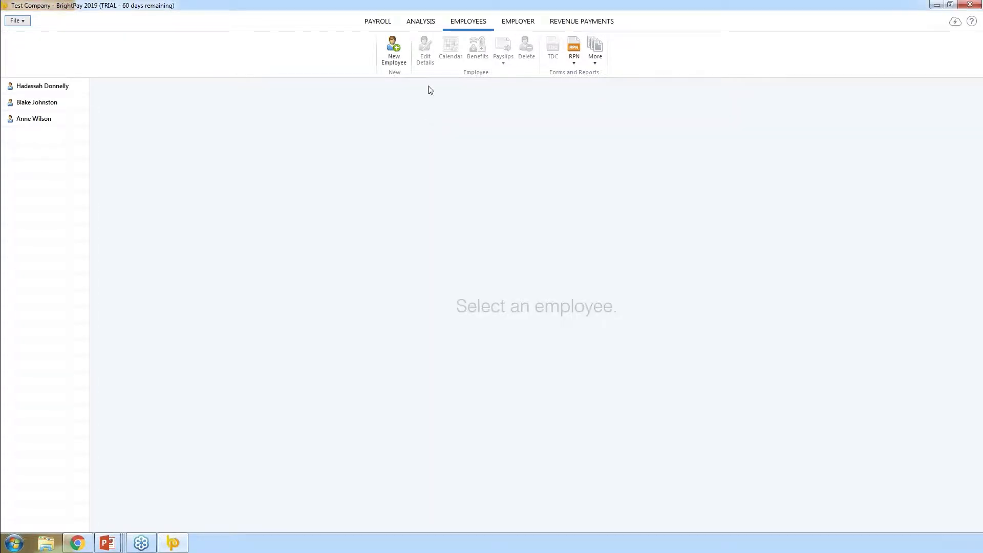
Open the top employee's record and set her weekly rate to 500.00
{"action": "left_click", "coordinate": [72, 86]}
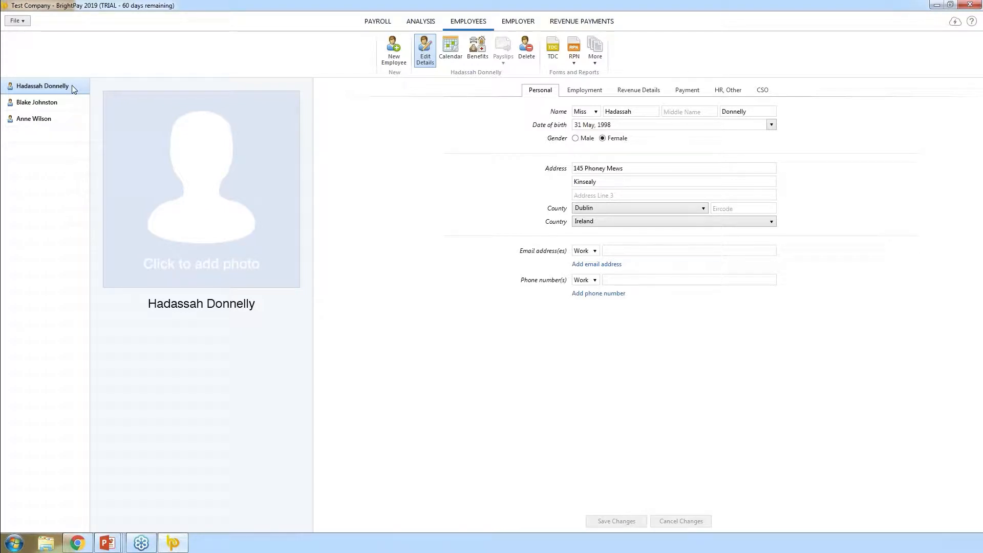
{"action": "left_click", "coordinate": [574, 93]}
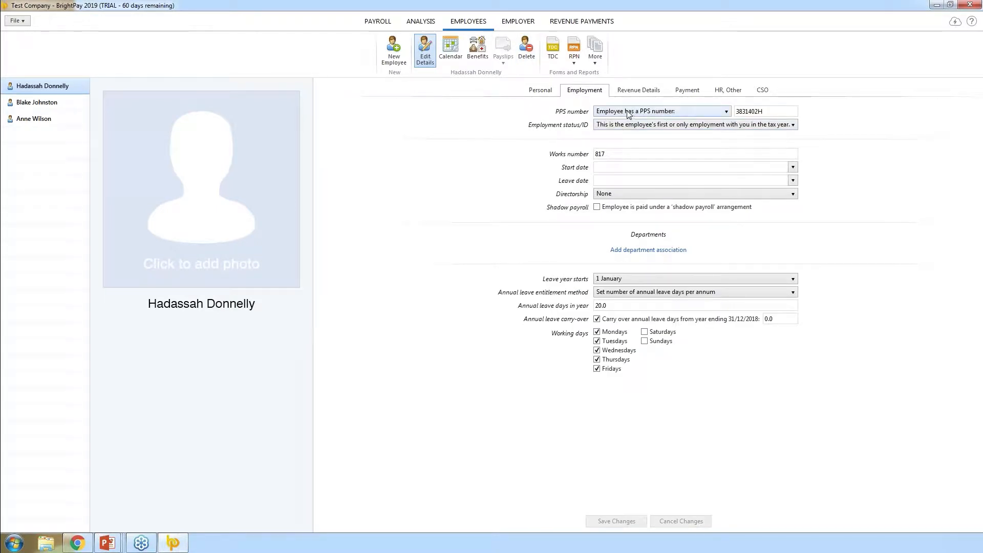
{"action": "left_click", "coordinate": [638, 92]}
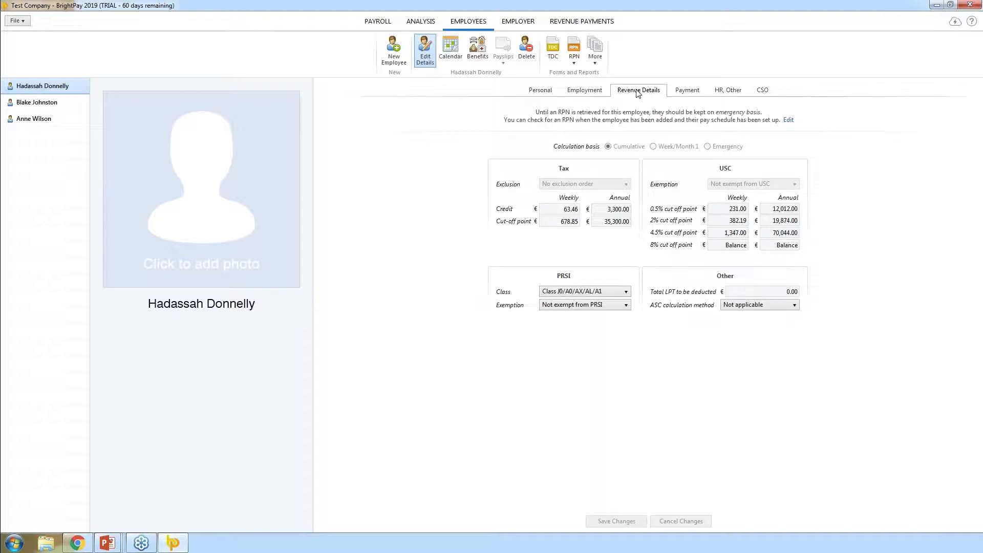
{"action": "left_click", "coordinate": [685, 93]}
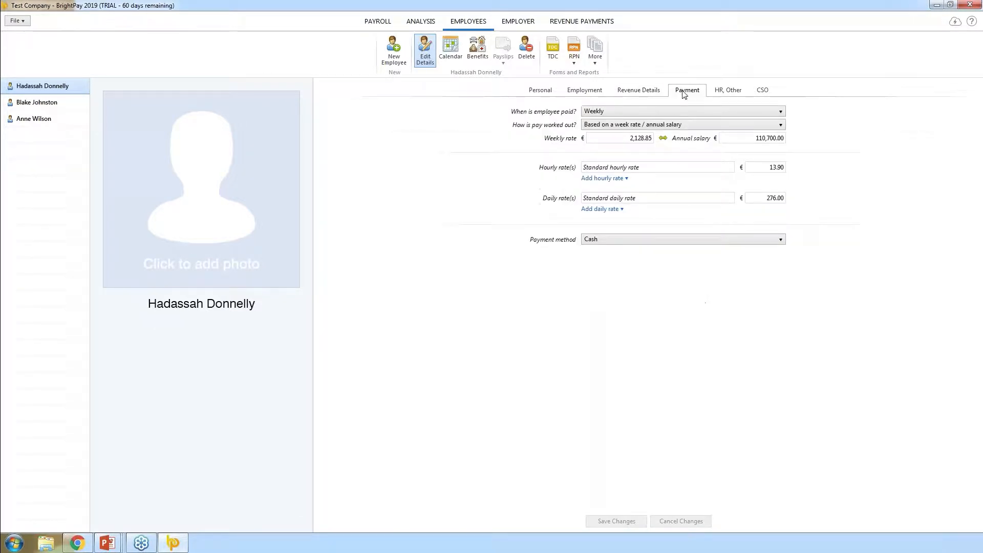
{"action": "left_click", "coordinate": [622, 138]}
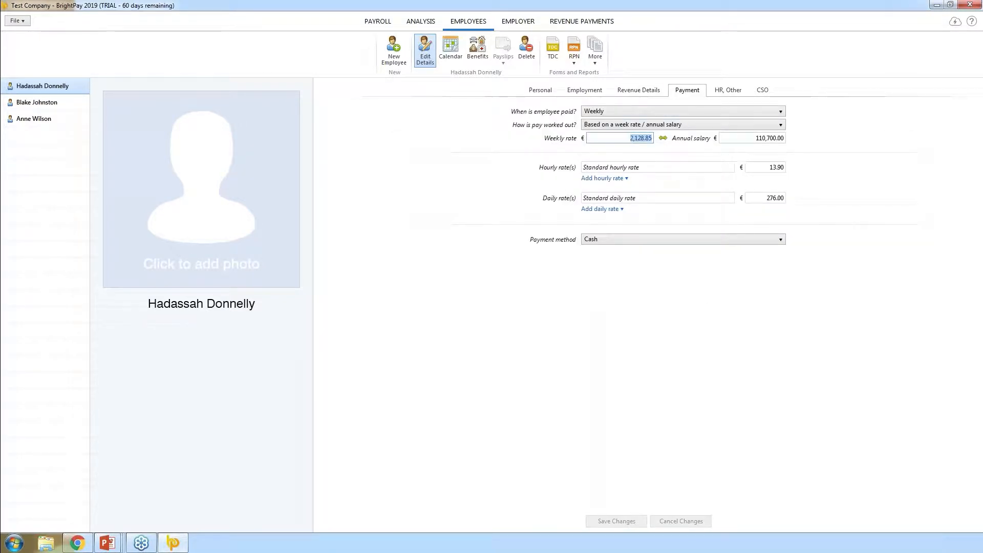
{"action": "type", "text": "500"}
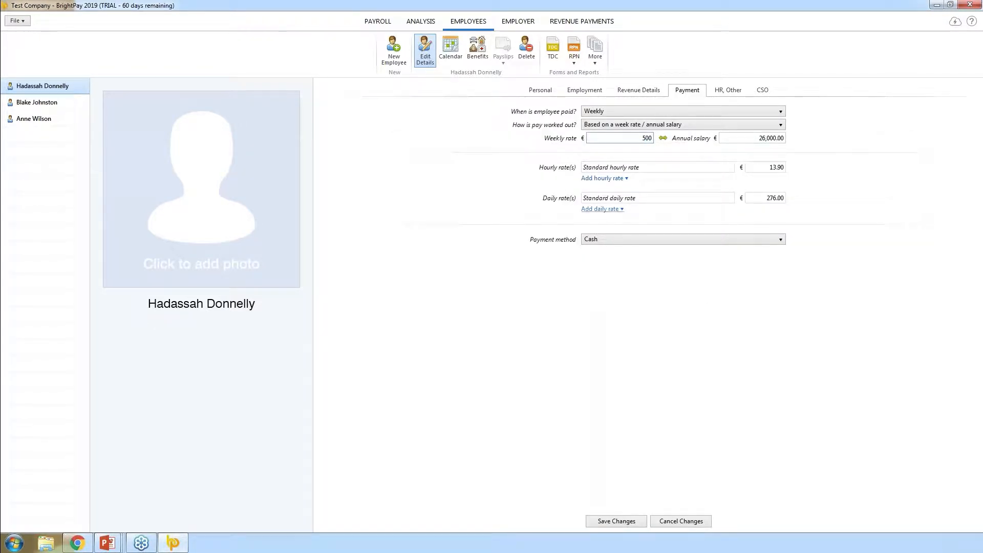
{"action": "left_click", "coordinate": [562, 148]}
Enter her work email address and set her payment method to Credit transfer
{"action": "left_click", "coordinate": [540, 90]}
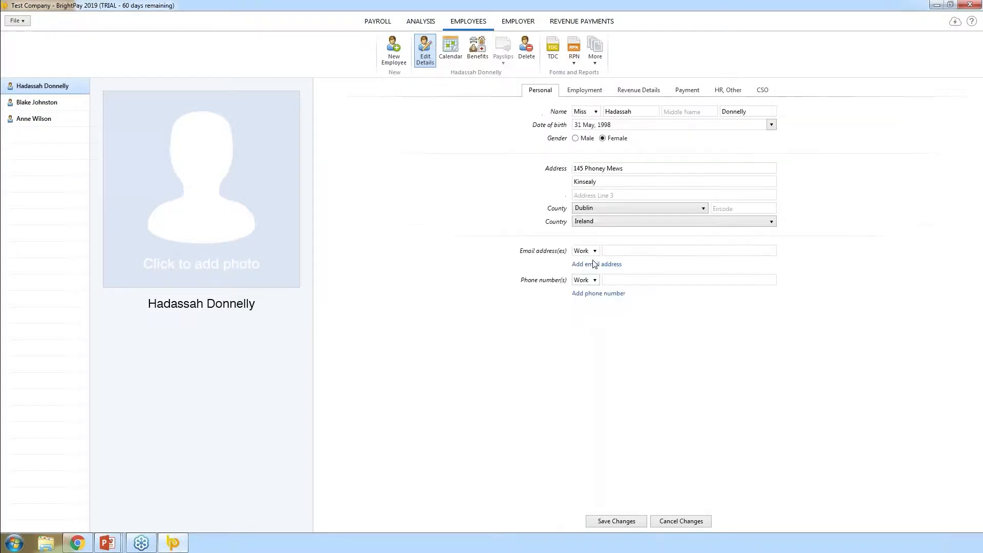
{"action": "left_click", "coordinate": [607, 250]}
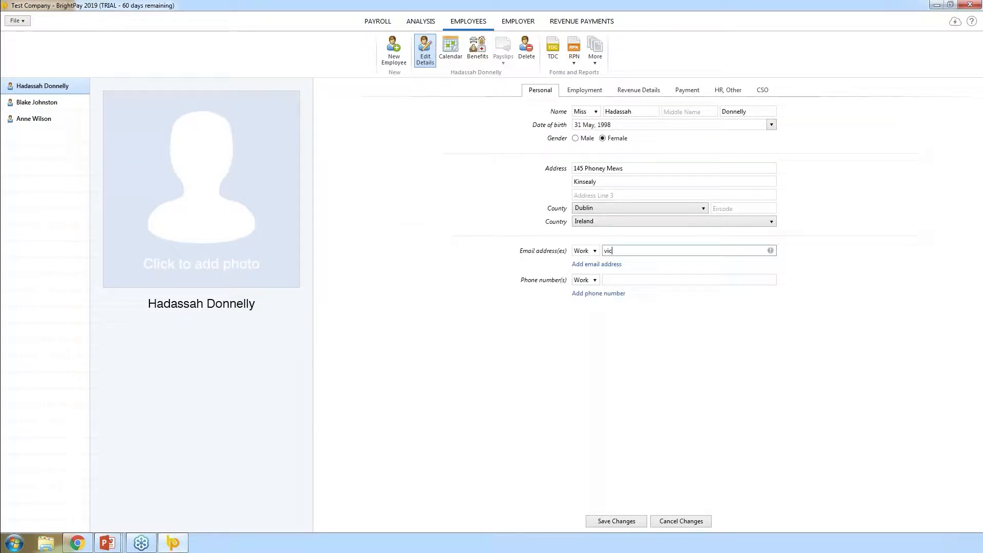
{"action": "left_click", "coordinate": [688, 90]}
{"action": "left_click", "coordinate": [618, 239]}
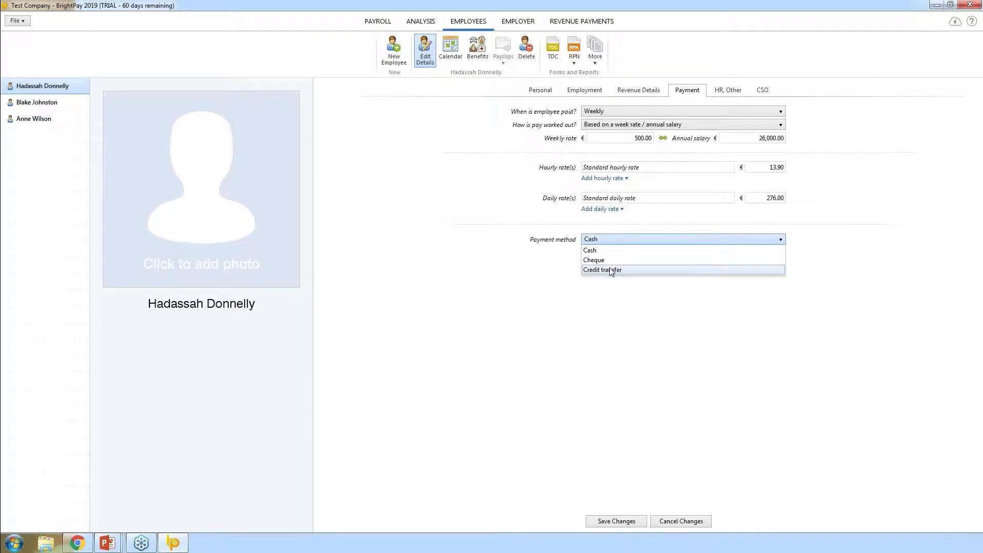
{"action": "left_click", "coordinate": [612, 266]}
{"action": "left_click", "coordinate": [609, 241]}
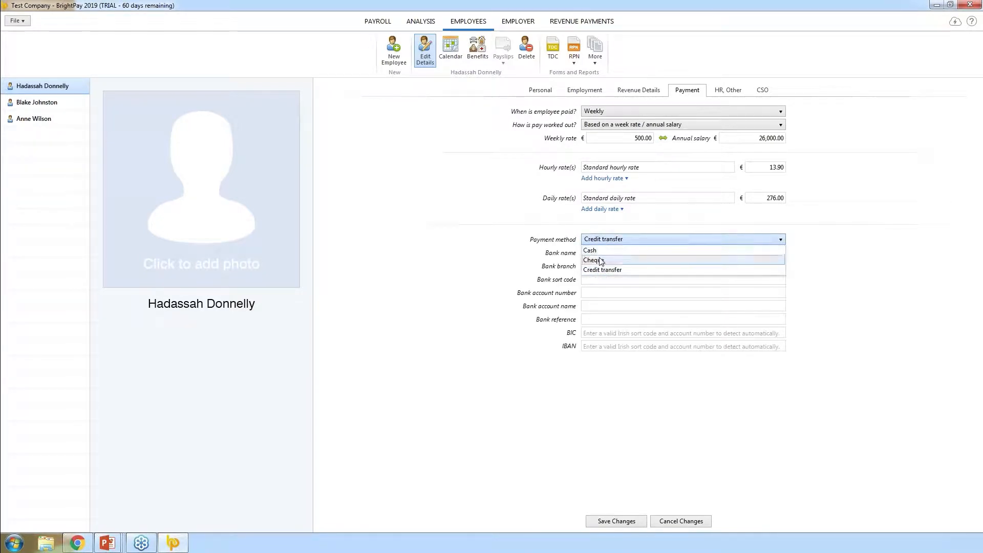
{"action": "left_click", "coordinate": [603, 267]}
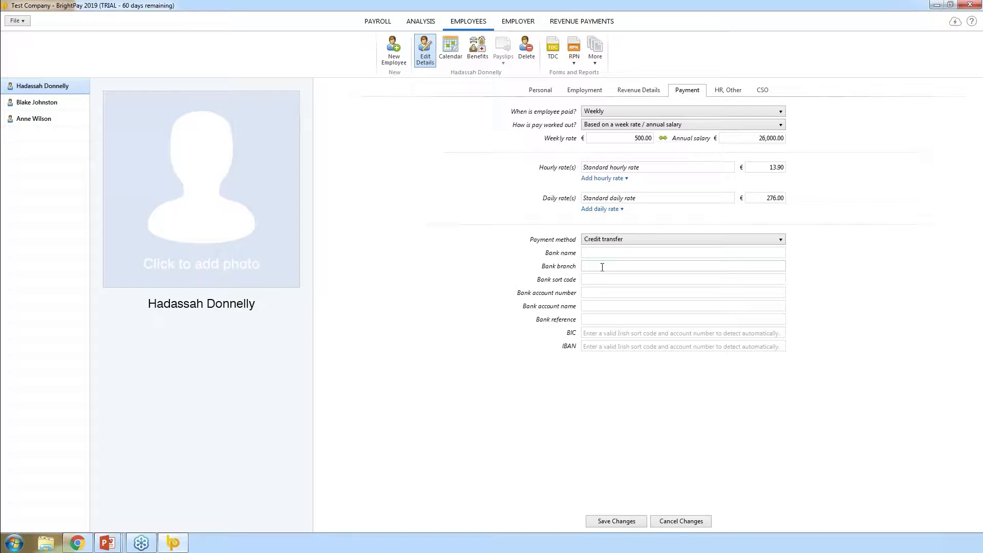
Assign her to the Art department and save her details
{"action": "left_click", "coordinate": [563, 91]}
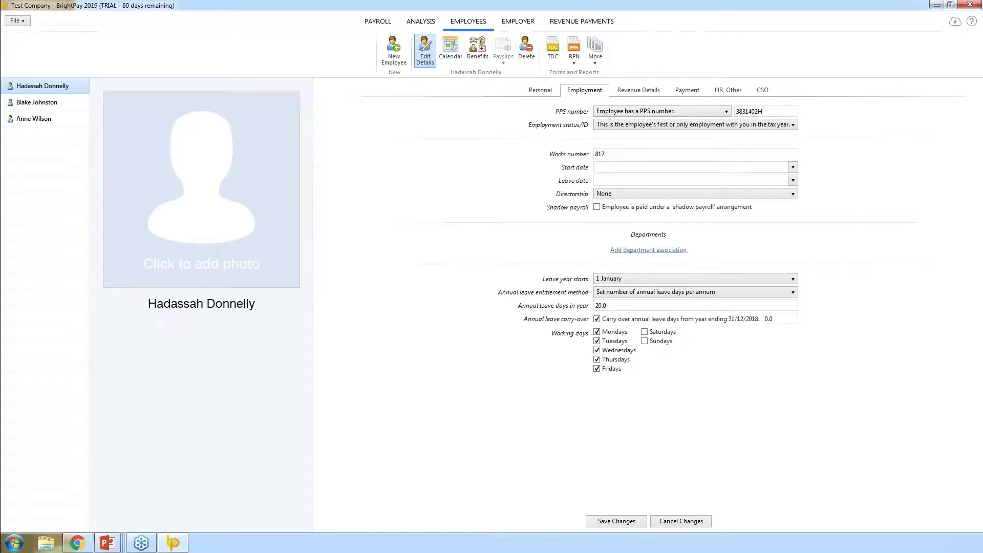
{"action": "left_click", "coordinate": [643, 250]}
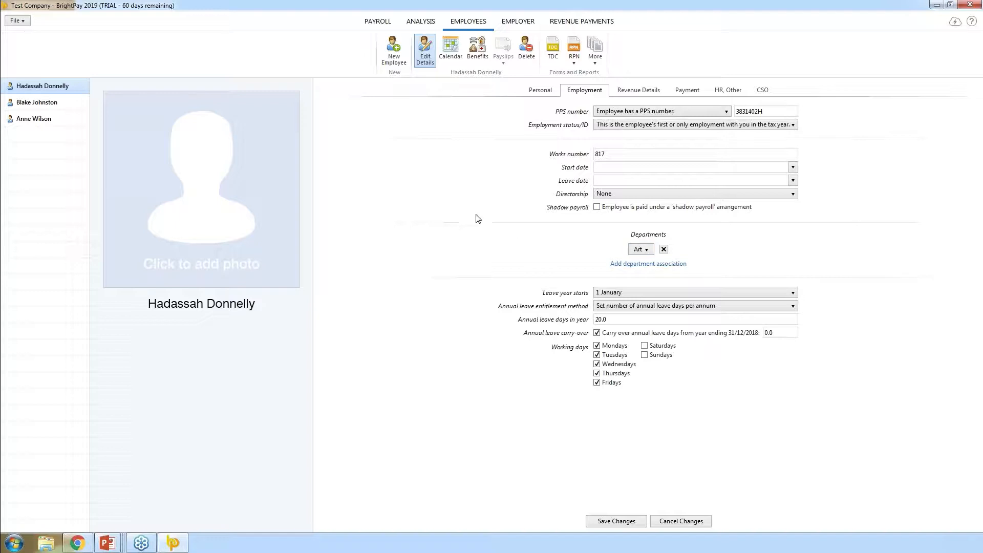
{"action": "left_click", "coordinate": [602, 523]}
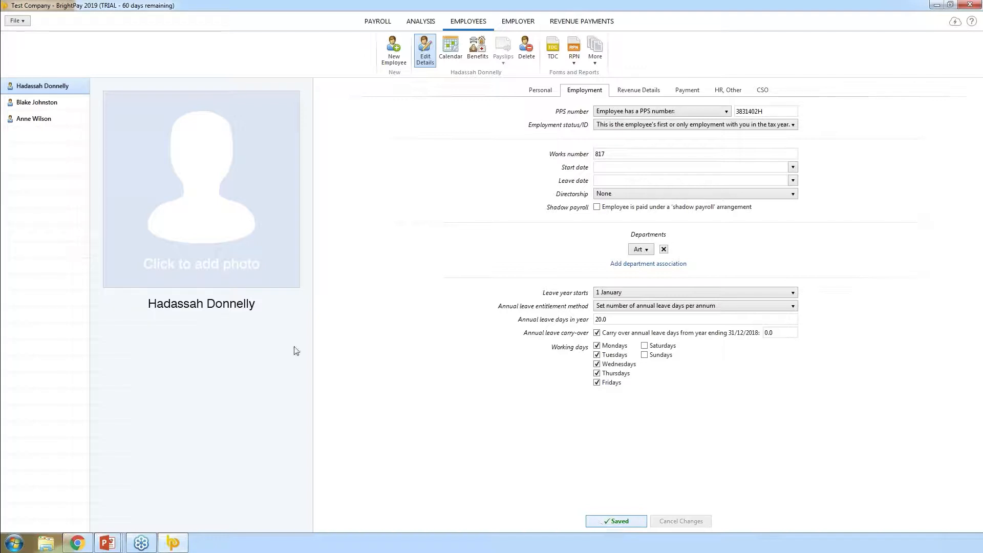
{"action": "left_click", "coordinate": [399, 60]}
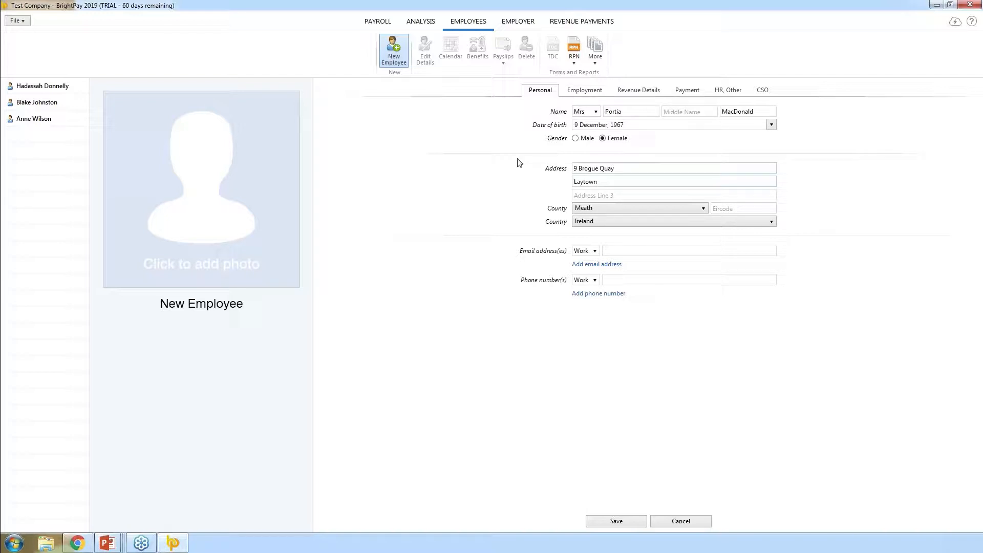
Review the new employee's Employment, Revenue, Payment and HR tabs, save her, and return to Week 1 payroll
{"action": "left_click", "coordinate": [585, 92]}
{"action": "left_click", "coordinate": [634, 92]}
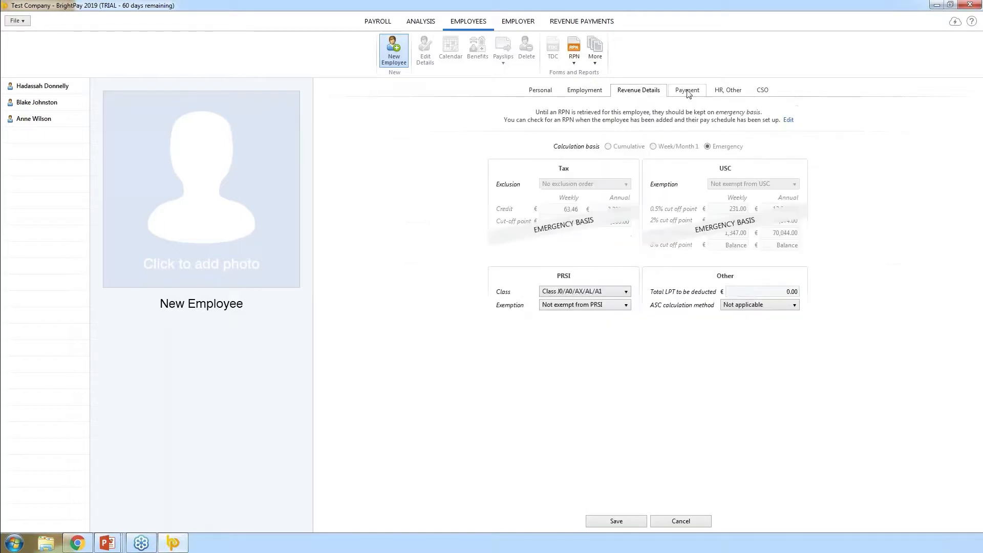
{"action": "left_click", "coordinate": [694, 92]}
{"action": "left_click", "coordinate": [727, 93]}
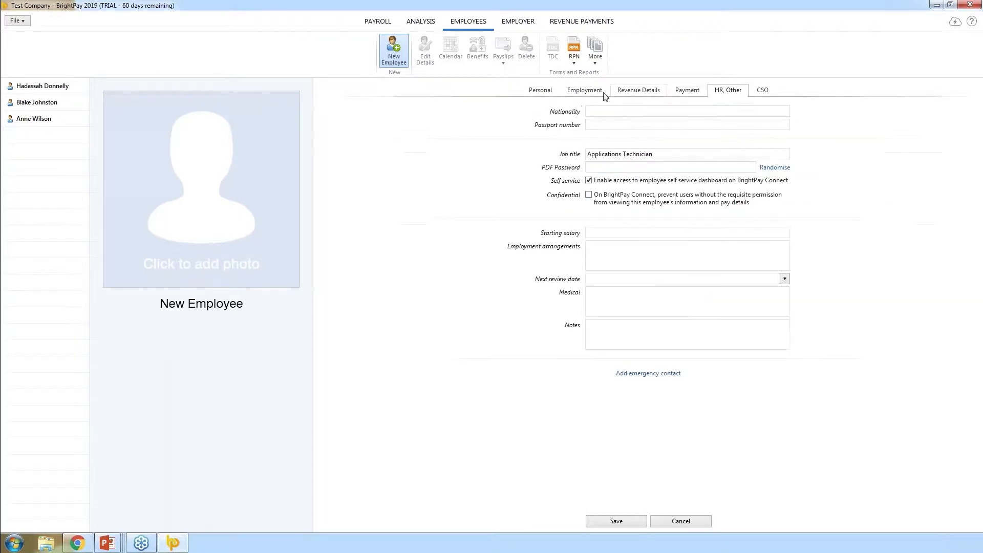
{"action": "left_click", "coordinate": [536, 91]}
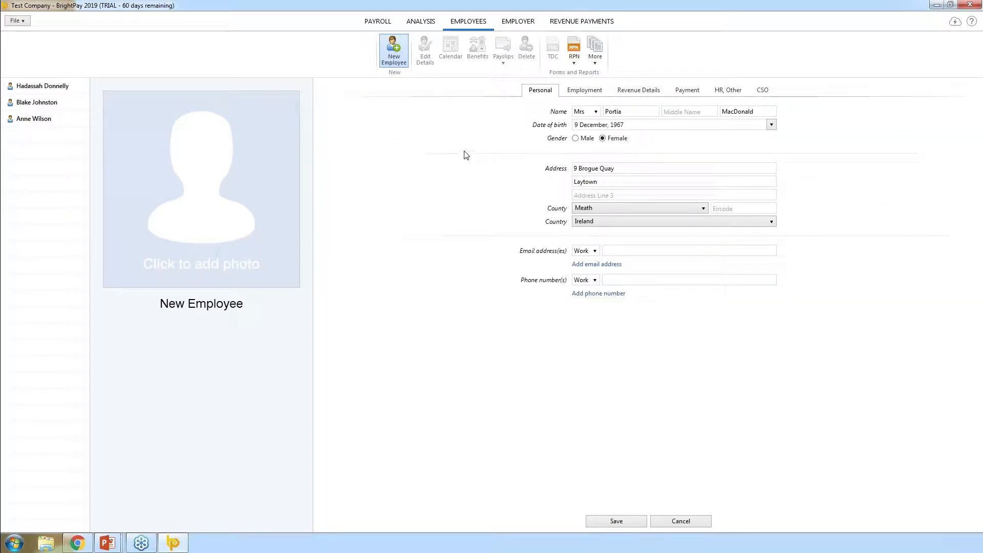
{"action": "left_click", "coordinate": [616, 522]}
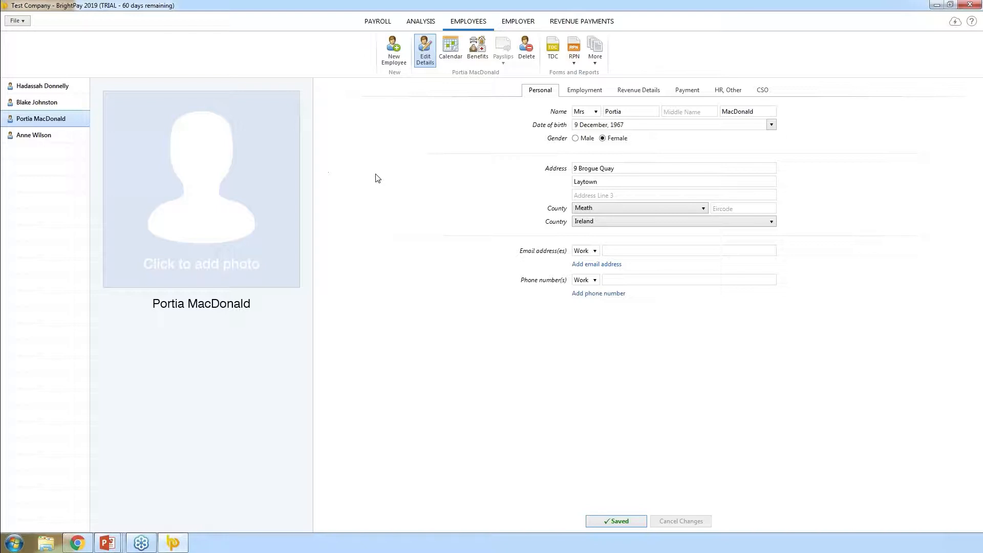
{"action": "left_click", "coordinate": [377, 21]}
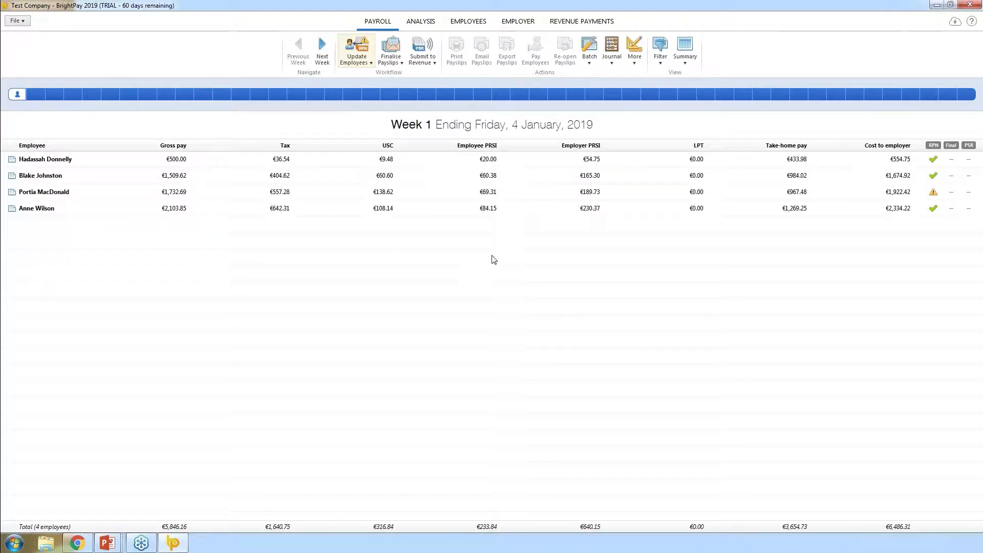
Retrieve RPNs now and apply the update switching one employee from Emergency to Cumulative basis
{"action": "left_click", "coordinate": [367, 62]}
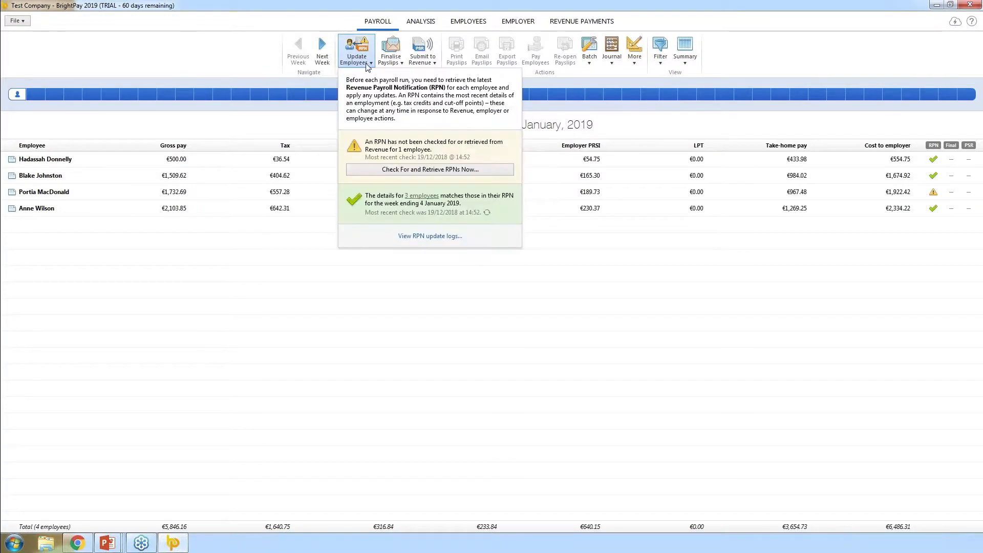
{"action": "left_click", "coordinate": [409, 170]}
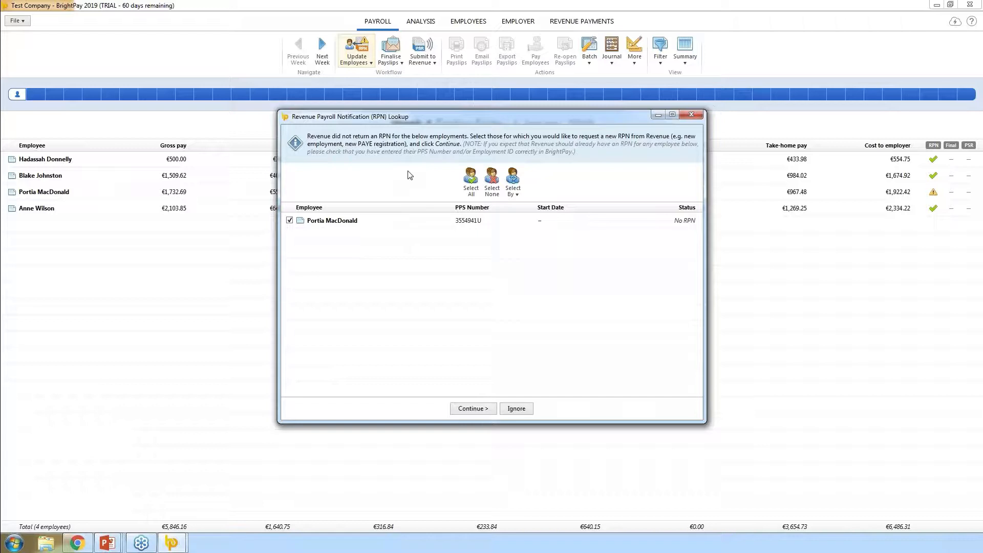
{"action": "left_click", "coordinate": [473, 408]}
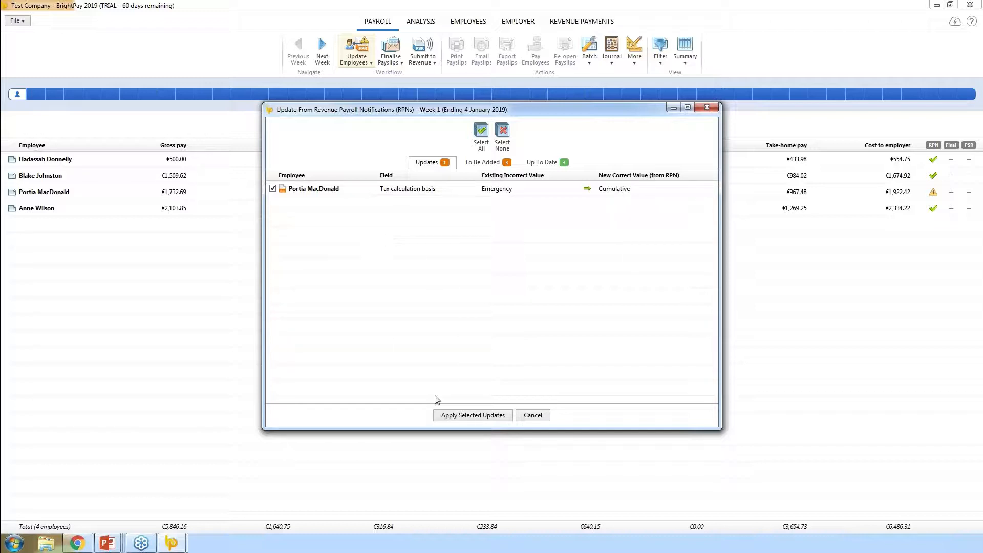
{"action": "left_click", "coordinate": [473, 416]}
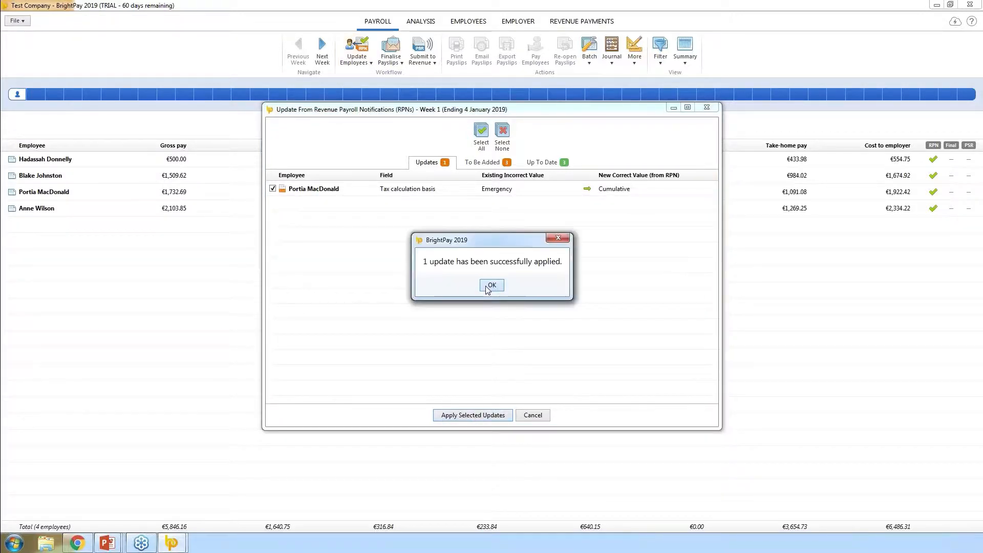
{"action": "left_click", "coordinate": [491, 345]}
Add the three employees from the To Be Added list, check the up-to-date list, and close the RPN window
{"action": "left_click", "coordinate": [486, 163]}
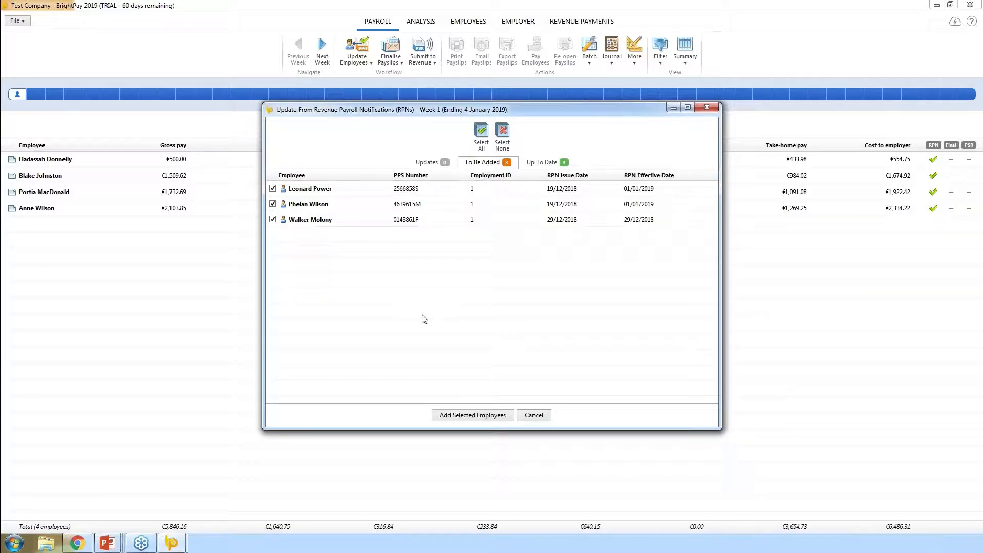
{"action": "left_click", "coordinate": [472, 415]}
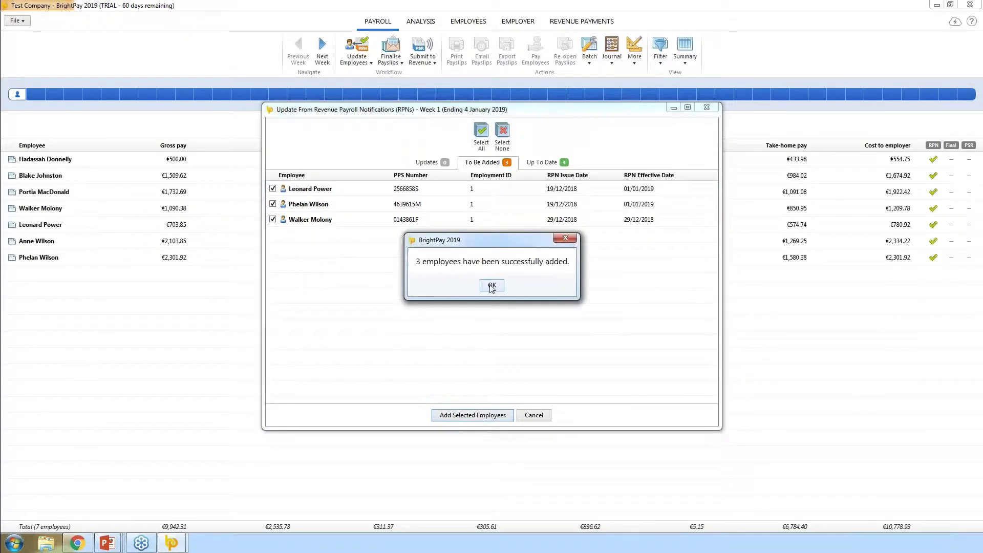
{"action": "left_click", "coordinate": [493, 283]}
{"action": "left_click", "coordinate": [546, 161]}
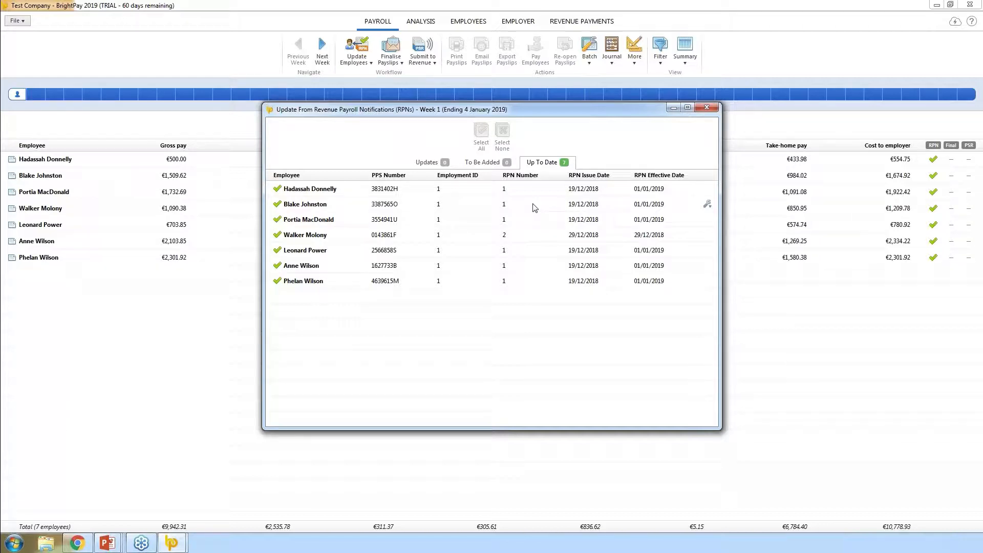
{"action": "left_click", "coordinate": [706, 109]}
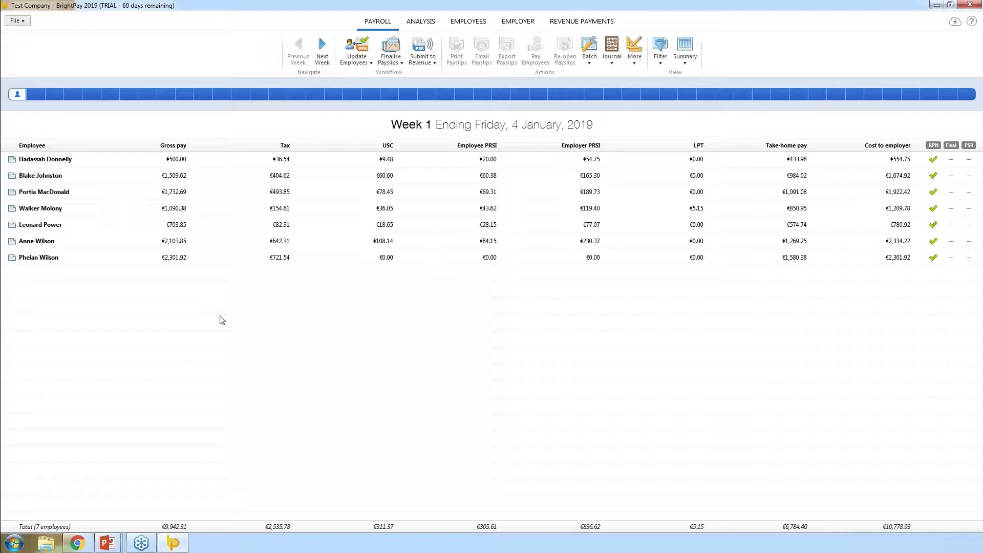
Add Total hours worked, Is a starter and Is a leaver columns, then open the first employee's payslip
{"action": "left_click", "coordinate": [688, 53]}
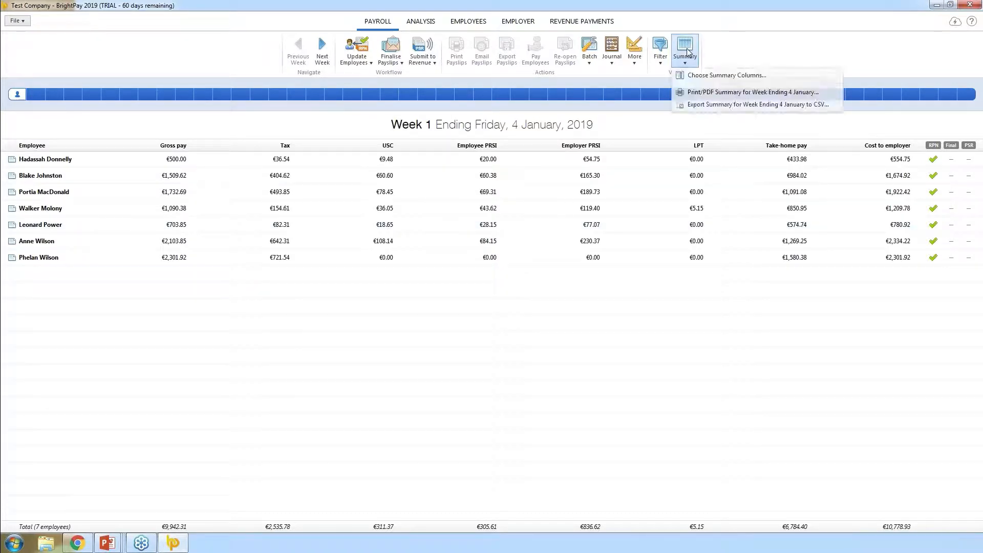
{"action": "key", "text": "Down"}
{"action": "left_click", "coordinate": [703, 78]}
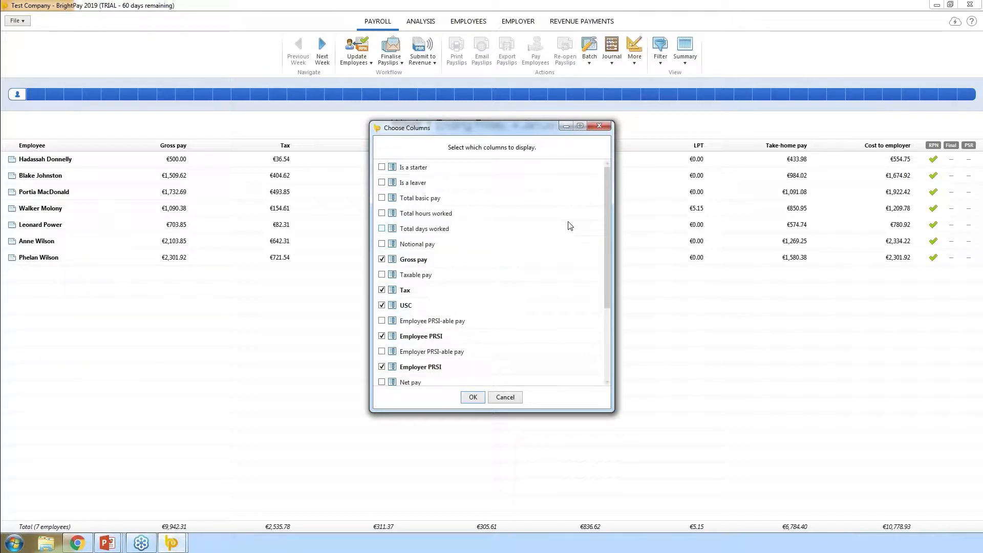
{"action": "left_click", "coordinate": [382, 213]}
{"action": "left_click", "coordinate": [383, 168]}
{"action": "left_click", "coordinate": [383, 183]}
{"action": "left_click", "coordinate": [471, 397]}
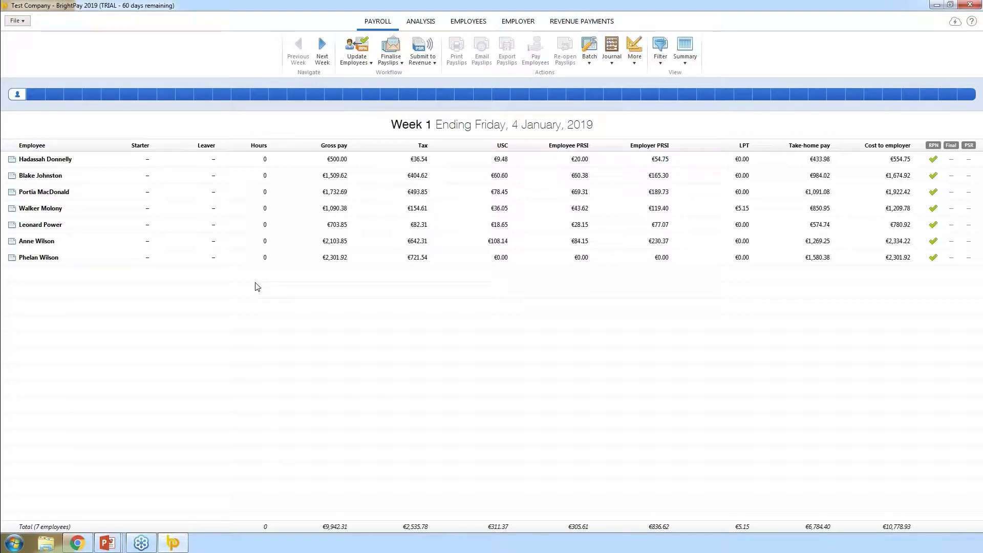
{"action": "left_click", "coordinate": [228, 163]}
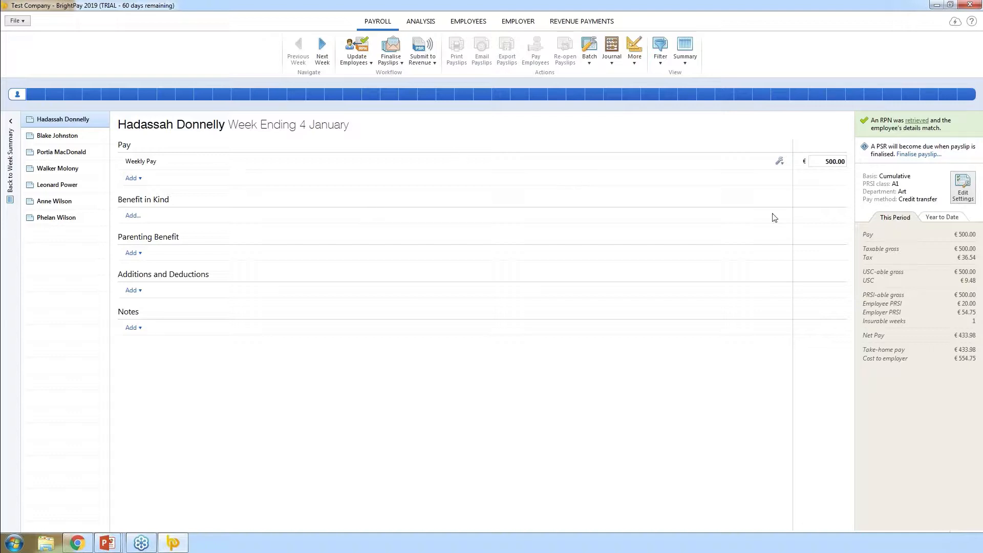
Change the first employee's weekly pay from €500.00 to €600.00, then move to the second employee
{"action": "left_click", "coordinate": [825, 161]}
{"action": "double_click", "coordinate": [824, 162]}
{"action": "type", "text": "600"}
{"action": "key", "text": "Return"}
{"action": "left_click", "coordinate": [779, 162]}
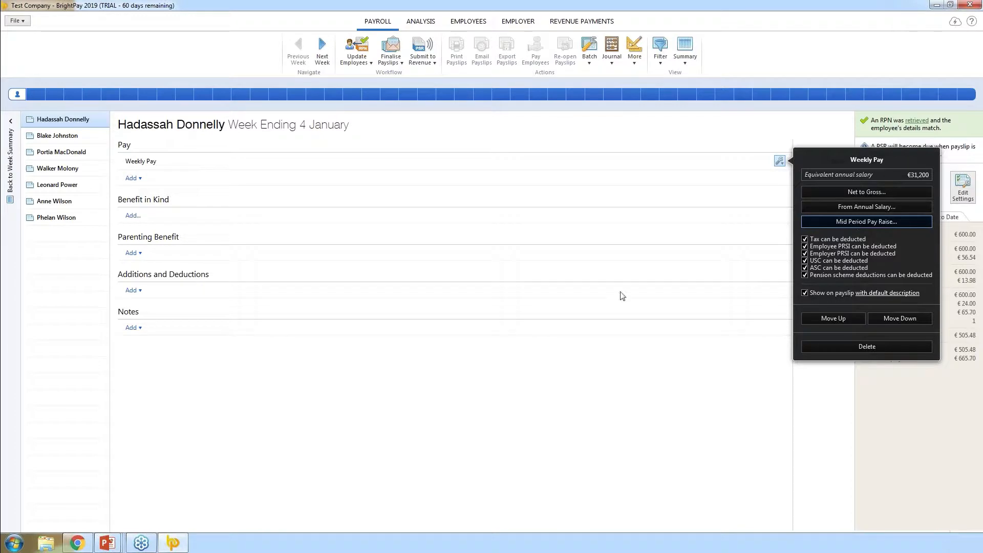
{"action": "left_click", "coordinate": [416, 191]}
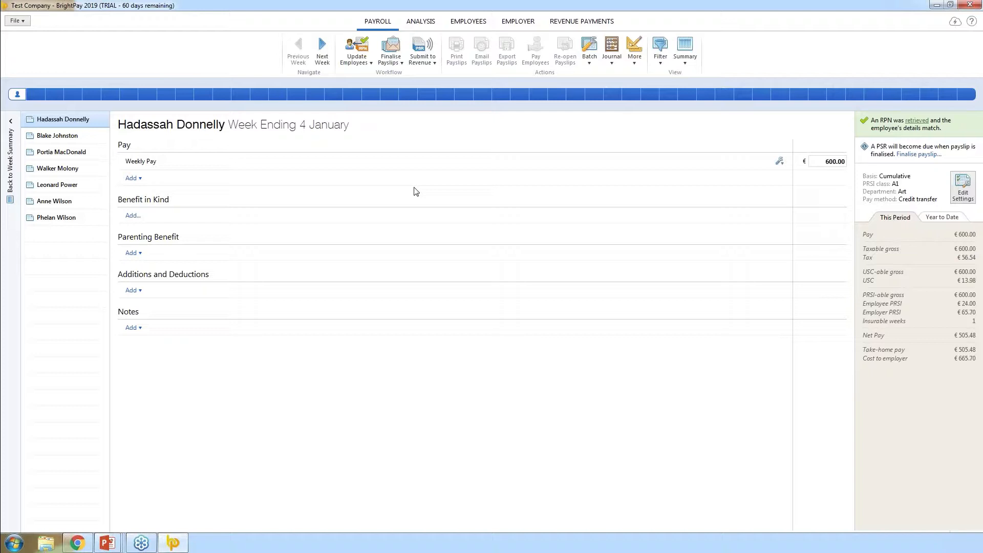
{"action": "left_click", "coordinate": [55, 137]}
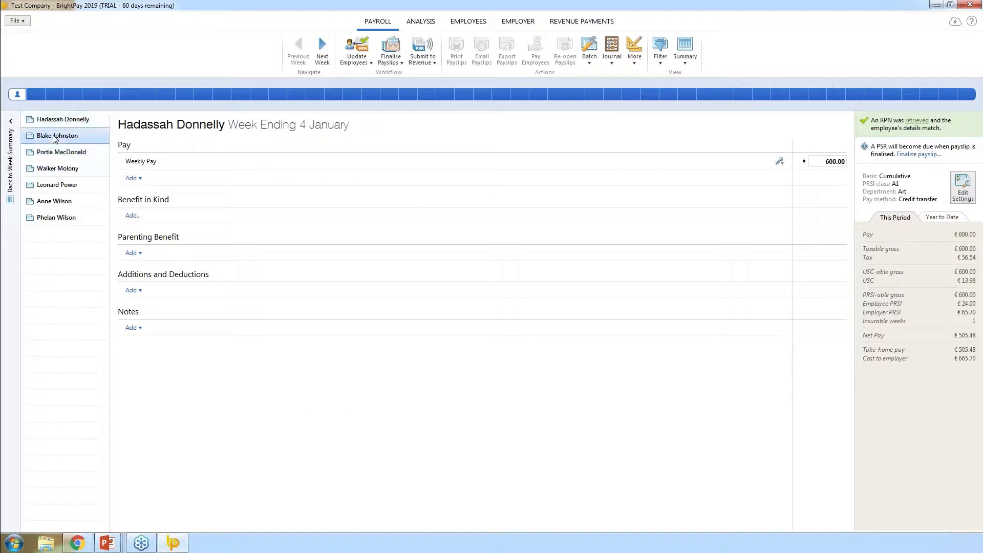
Delete the second employee's weekly pay line and add hourly pay of 30 hours at €8.30
{"action": "left_click", "coordinate": [779, 160]}
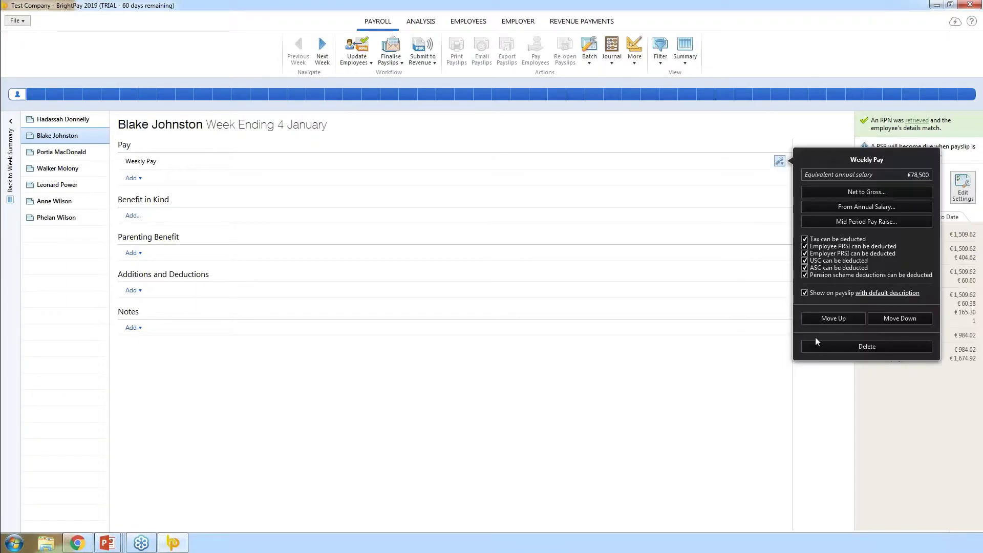
{"action": "left_click", "coordinate": [823, 345]}
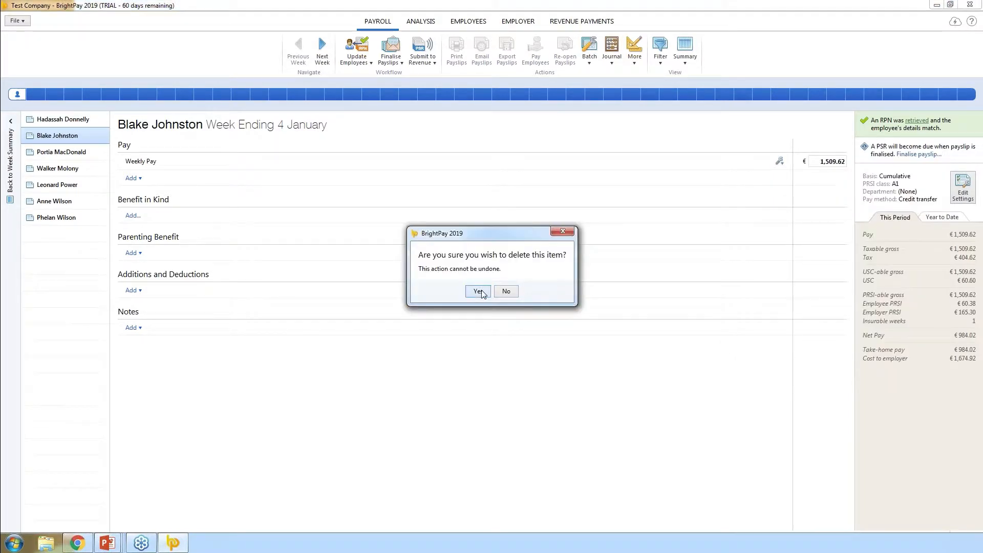
{"action": "left_click", "coordinate": [479, 291]}
{"action": "left_click", "coordinate": [132, 162]}
{"action": "left_click", "coordinate": [147, 186]}
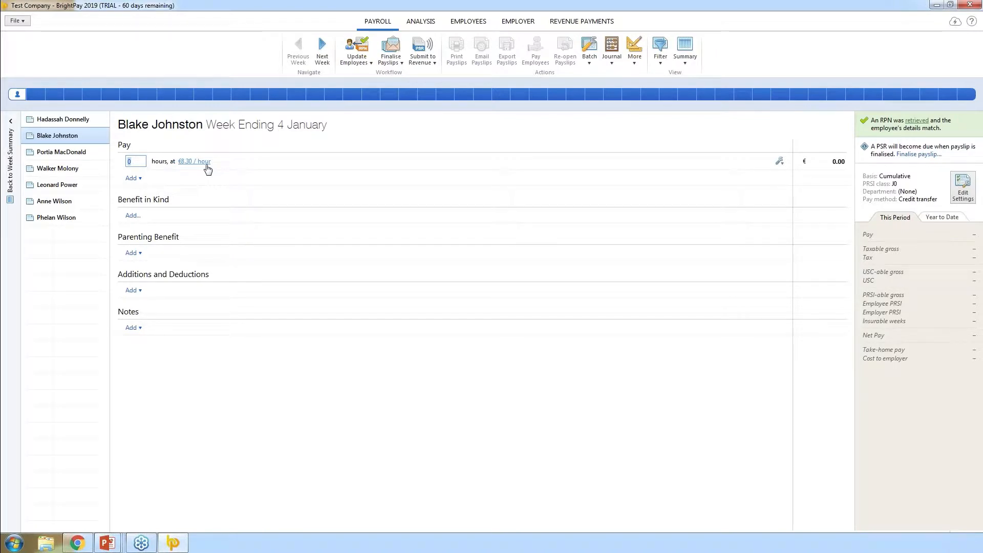
{"action": "type", "text": "30"}
{"action": "left_click", "coordinate": [321, 175]}
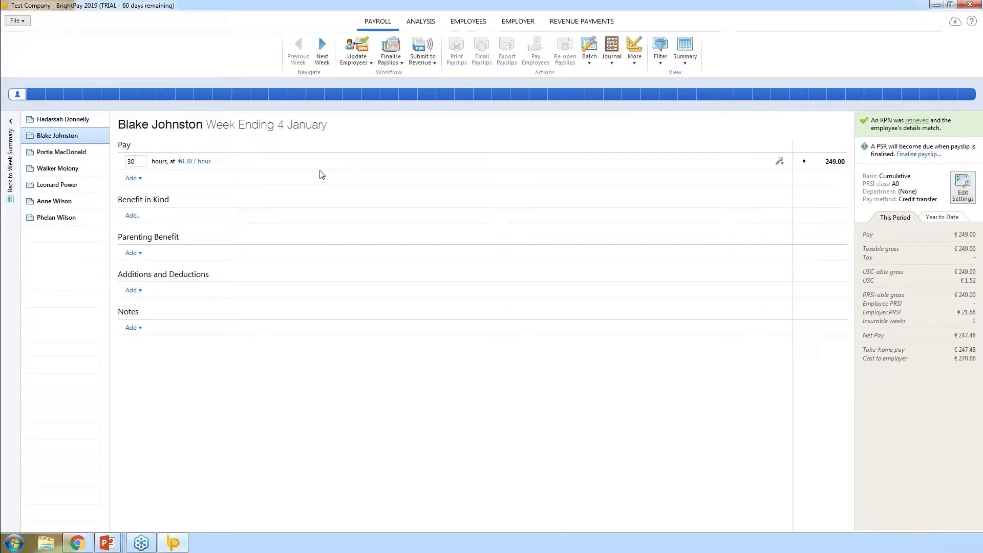
Add a second hourly line of 3 hours at double rate (€16.60), totalling €49.80
{"action": "left_click", "coordinate": [133, 177]}
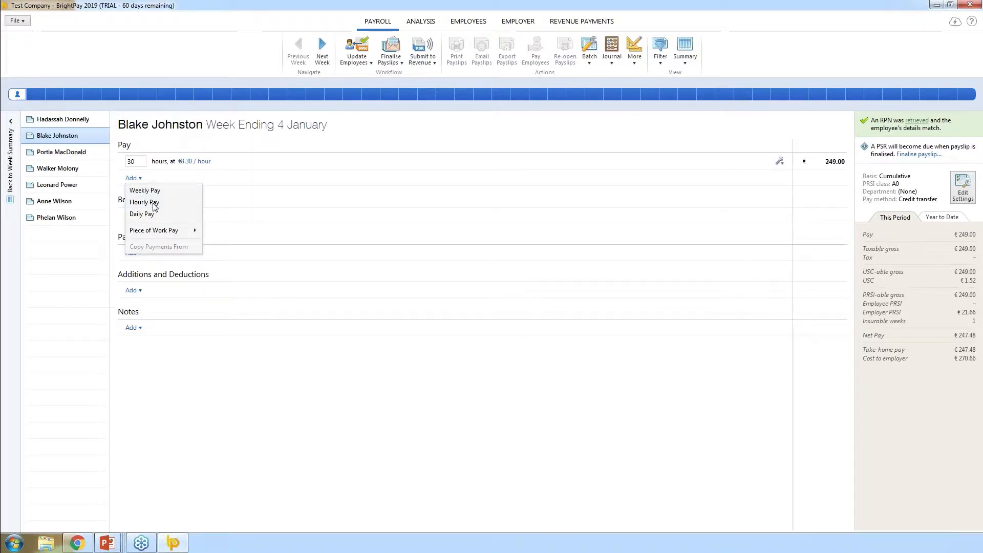
{"action": "left_click", "coordinate": [154, 202]}
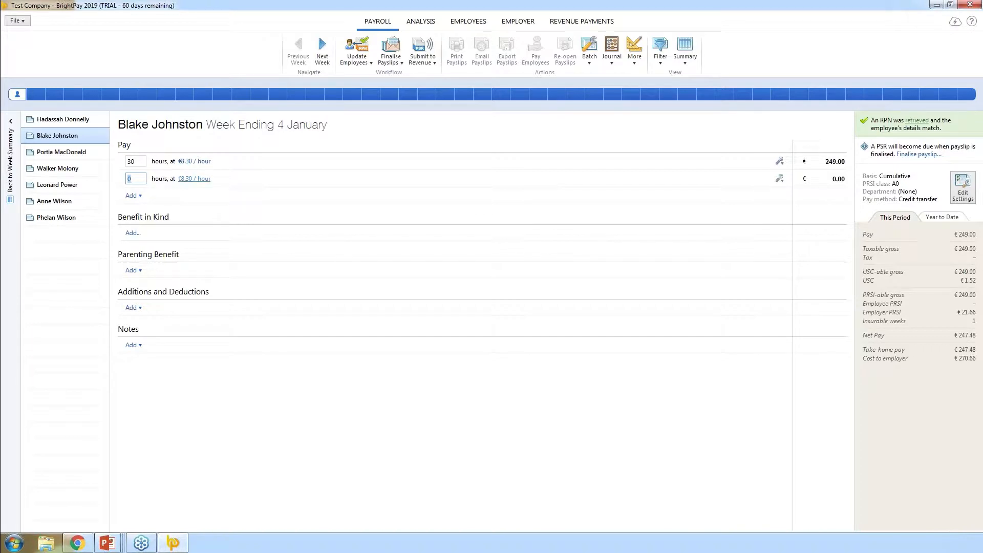
{"action": "left_click", "coordinate": [201, 180]}
{"action": "left_click", "coordinate": [200, 180]}
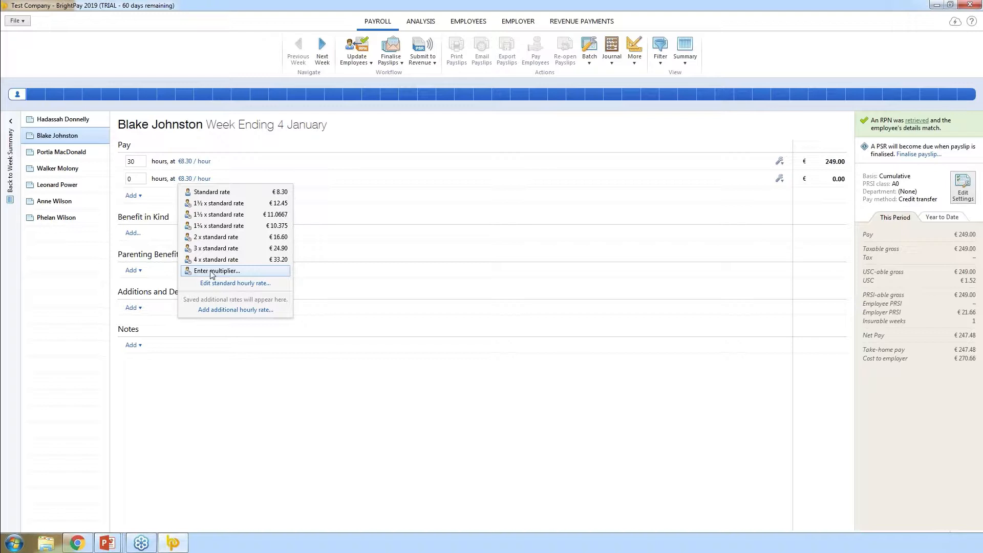
{"action": "left_click", "coordinate": [214, 237]}
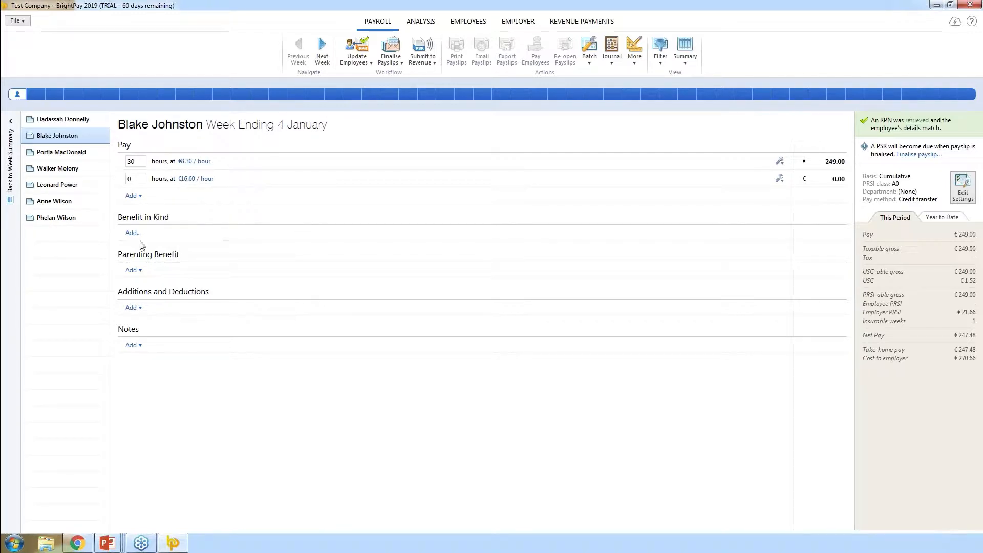
{"action": "left_click", "coordinate": [134, 179]}
{"action": "type", "text": "3"}
{"action": "left_click", "coordinate": [311, 215]}
Move on to the third employee's payslip without adding another pay type
{"action": "left_click", "coordinate": [132, 195]}
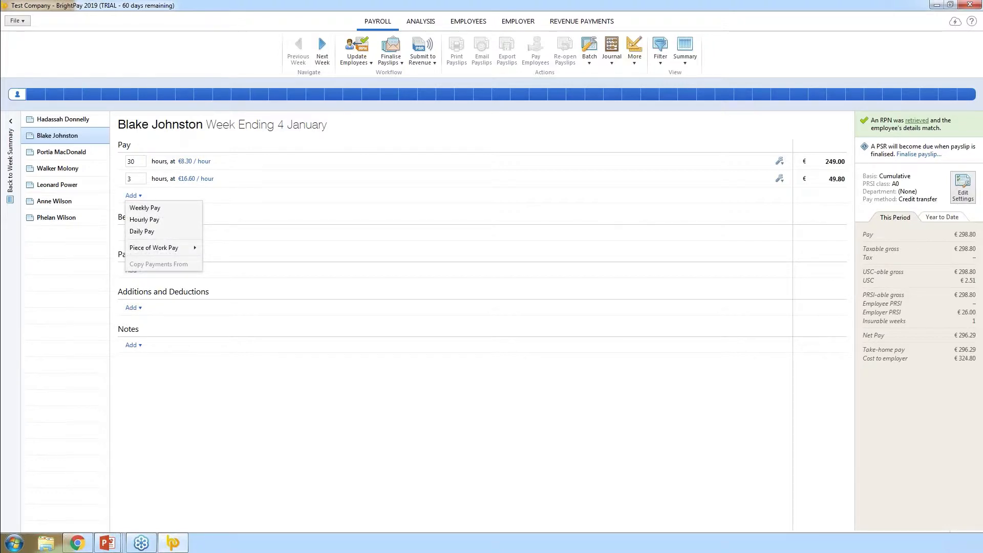
{"action": "left_click", "coordinate": [303, 236]}
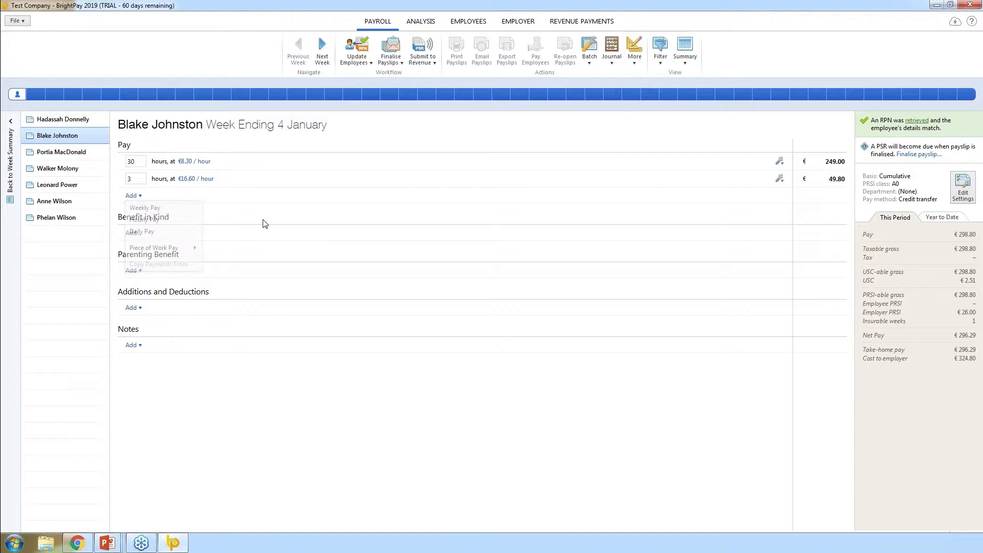
{"action": "left_click", "coordinate": [51, 156]}
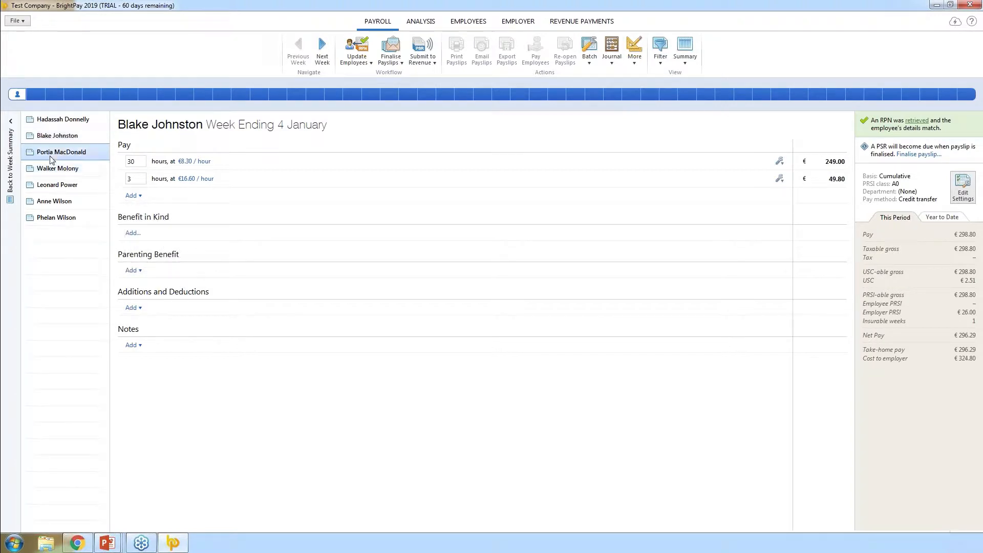
Replace the third employee's weekly pay with a daily pay line of 5 days at €65.00
{"action": "left_click", "coordinate": [779, 161]}
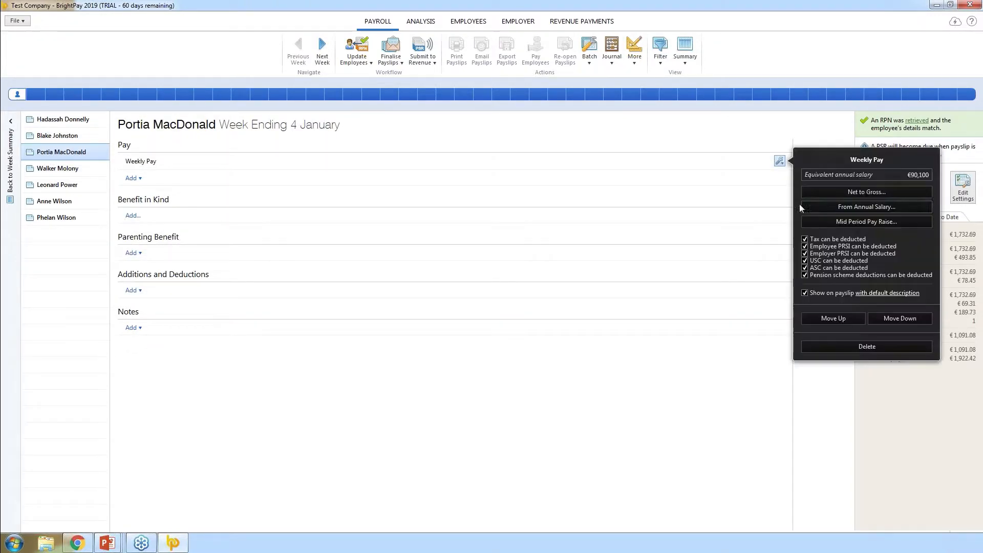
{"action": "left_click", "coordinate": [847, 345]}
{"action": "left_click", "coordinate": [477, 291]}
{"action": "left_click", "coordinate": [132, 161]}
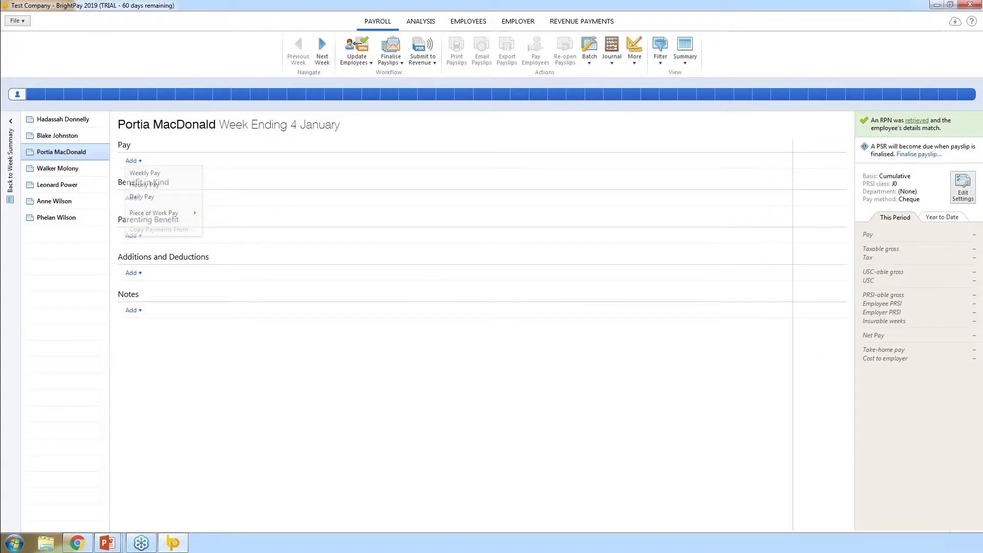
{"action": "left_click", "coordinate": [141, 197]}
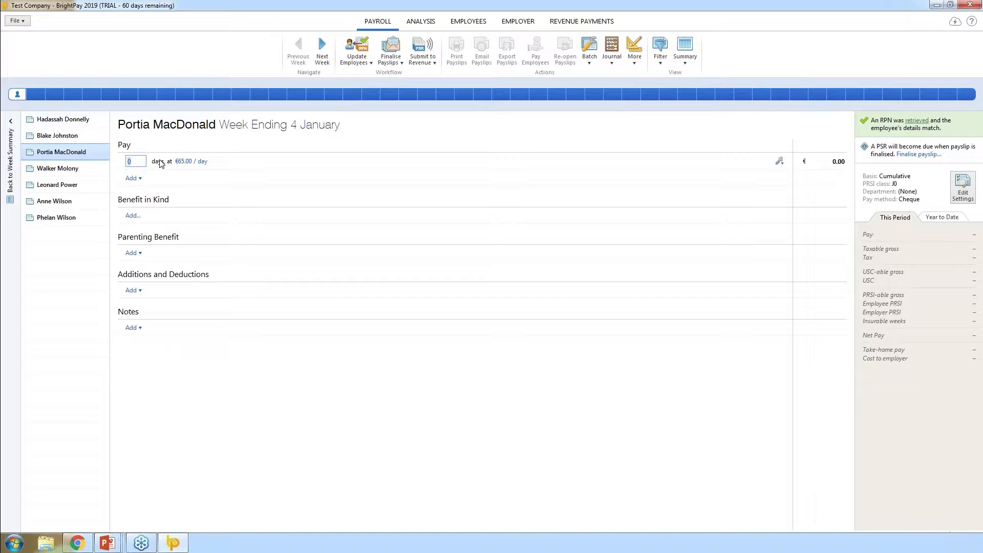
{"action": "type", "text": "5"}
{"action": "left_click", "coordinate": [461, 203]}
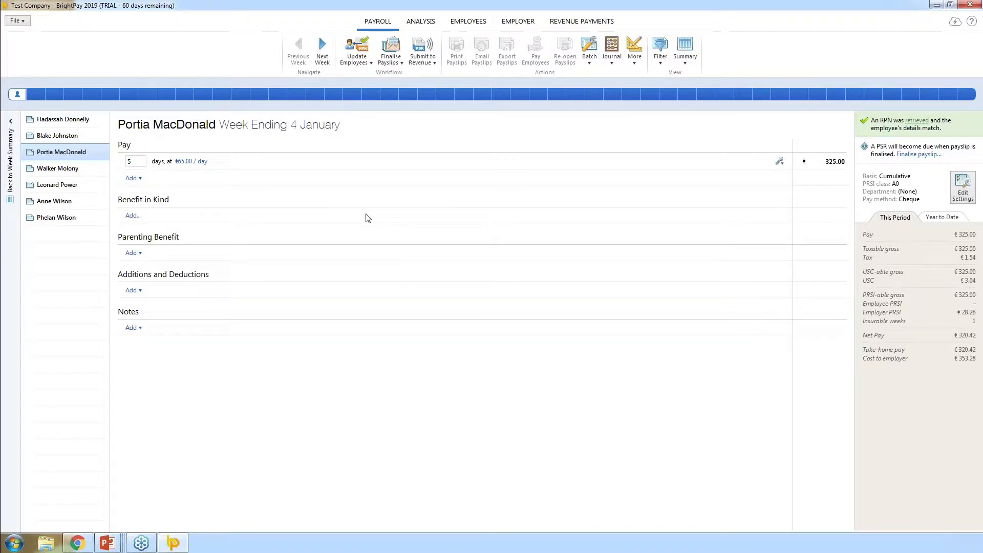
{"action": "left_click", "coordinate": [194, 163]}
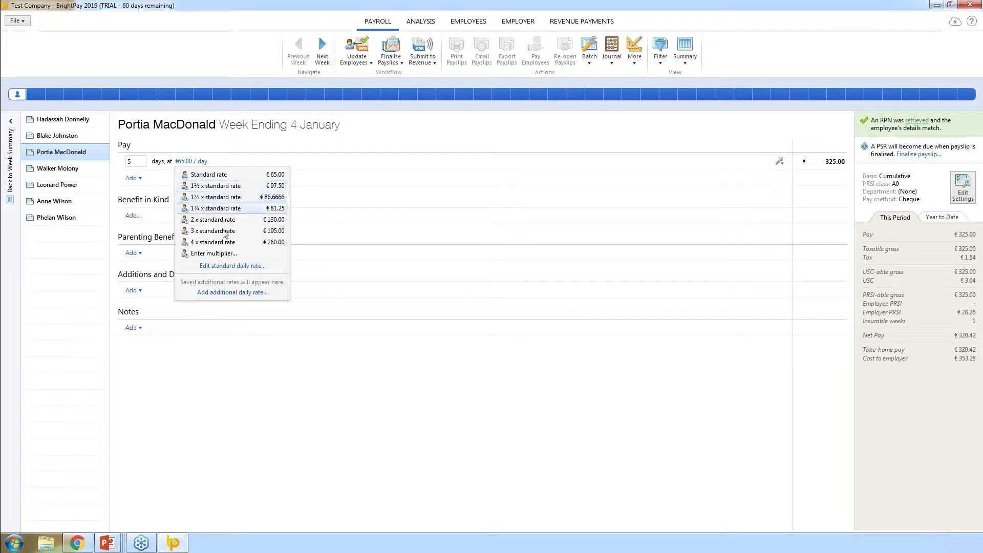
{"action": "left_click", "coordinate": [399, 240]}
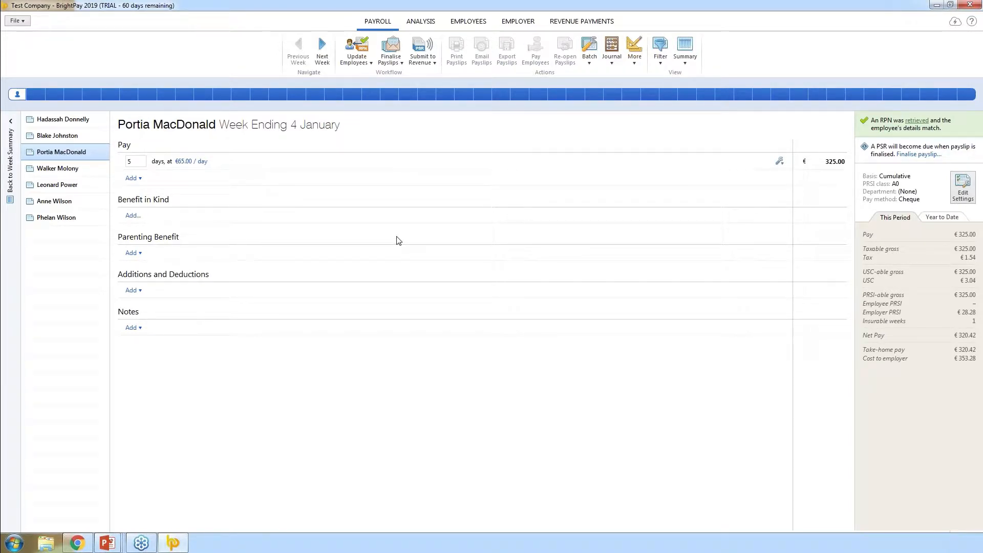
{"action": "left_click", "coordinate": [132, 178]}
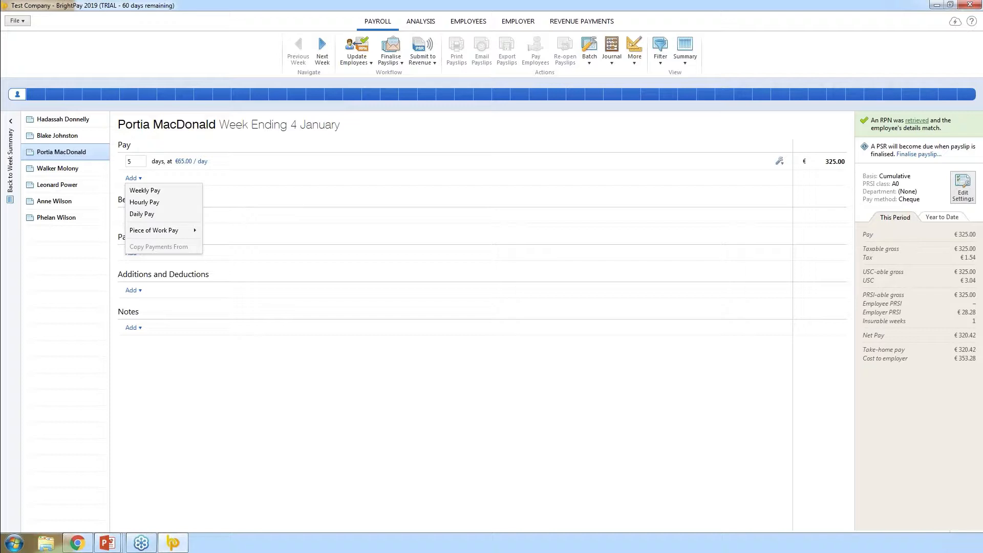
{"action": "mouse_move", "coordinate": [174, 233]}
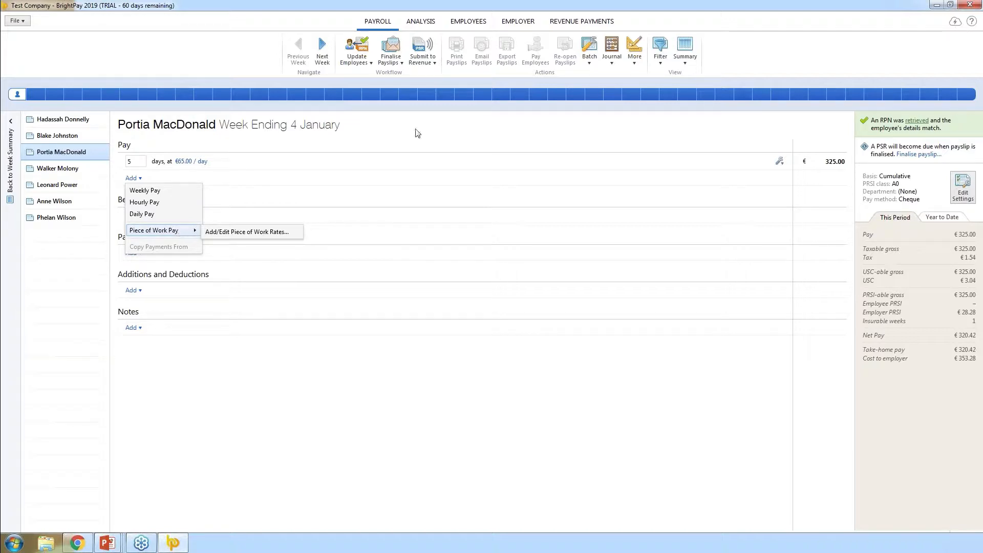
{"action": "left_click", "coordinate": [334, 250]}
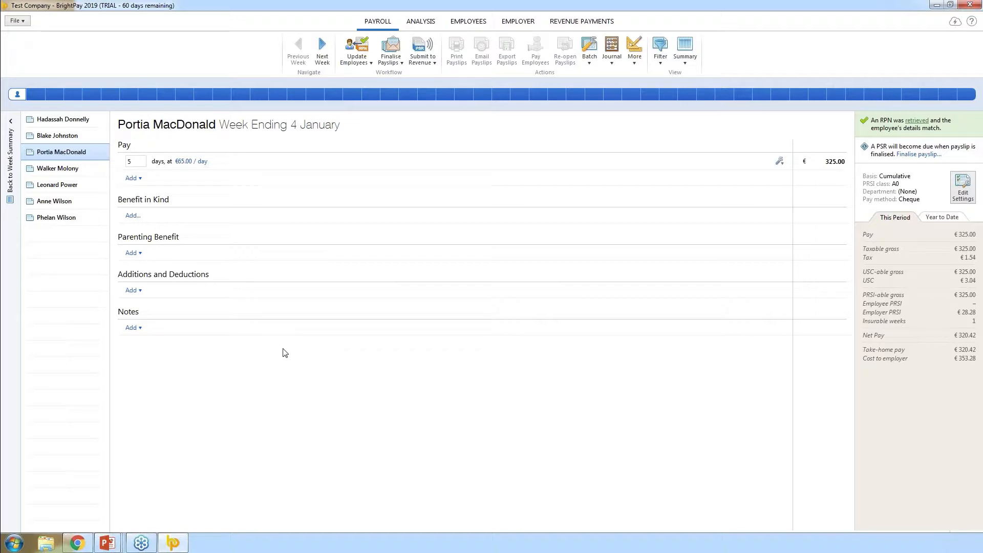
Add a €100.00 Commission addition to the third employee's payslip
{"action": "left_click", "coordinate": [133, 291]}
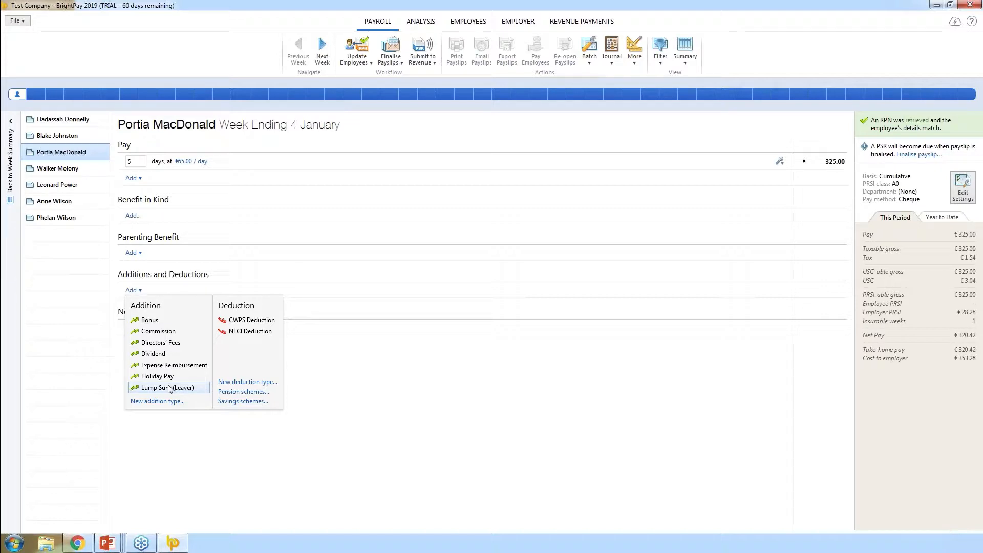
{"action": "left_click", "coordinate": [171, 332]}
{"action": "left_click", "coordinate": [814, 290]}
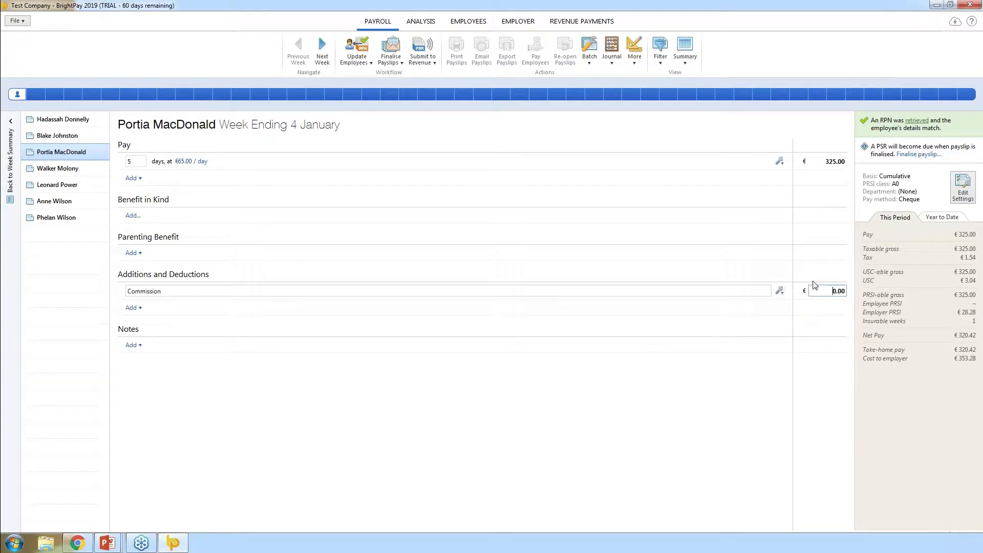
{"action": "type", "text": "10"}
{"action": "left_click", "coordinate": [410, 397]}
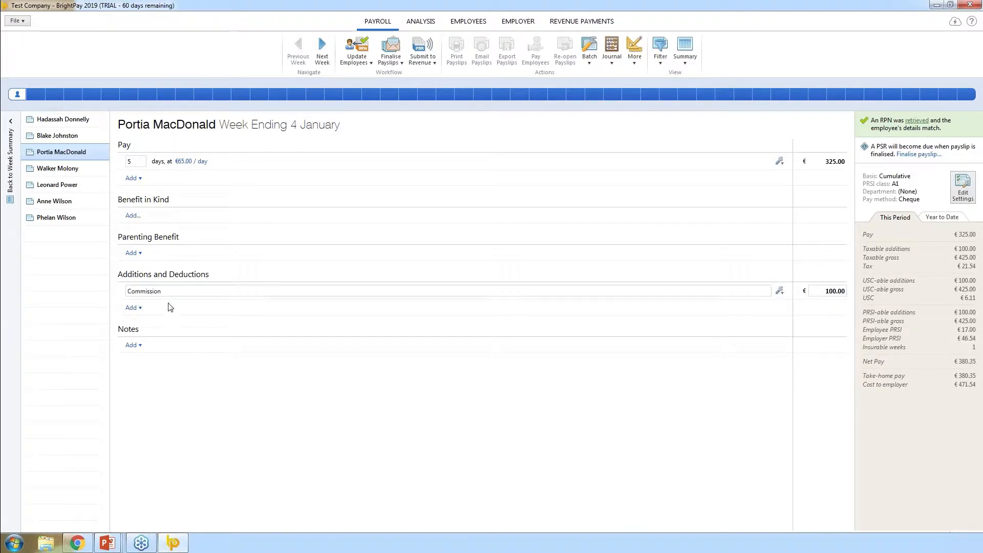
{"action": "left_click", "coordinate": [130, 308]}
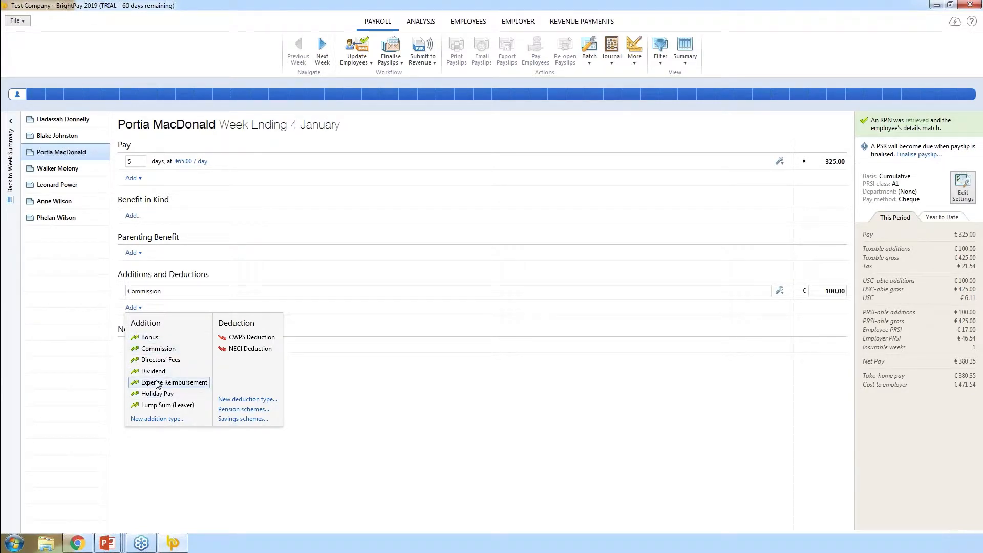
Create a new addition type named Mileage with tax, PRSI, USC, ASC and pension disallowed
{"action": "left_click", "coordinate": [157, 419]}
{"action": "type", "text": "Mil"}
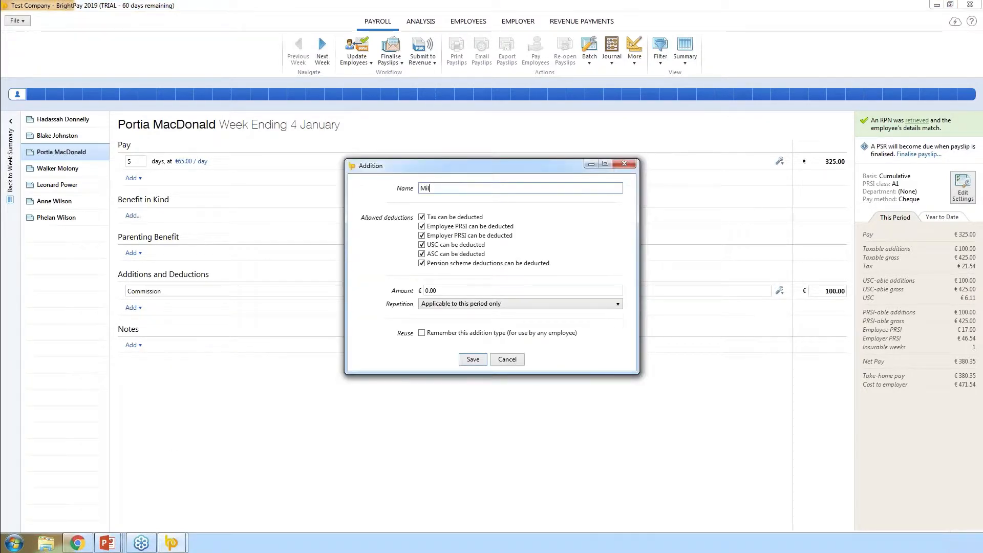
{"action": "type", "text": "eage"}
{"action": "left_click", "coordinate": [460, 217]}
{"action": "left_click", "coordinate": [456, 226]}
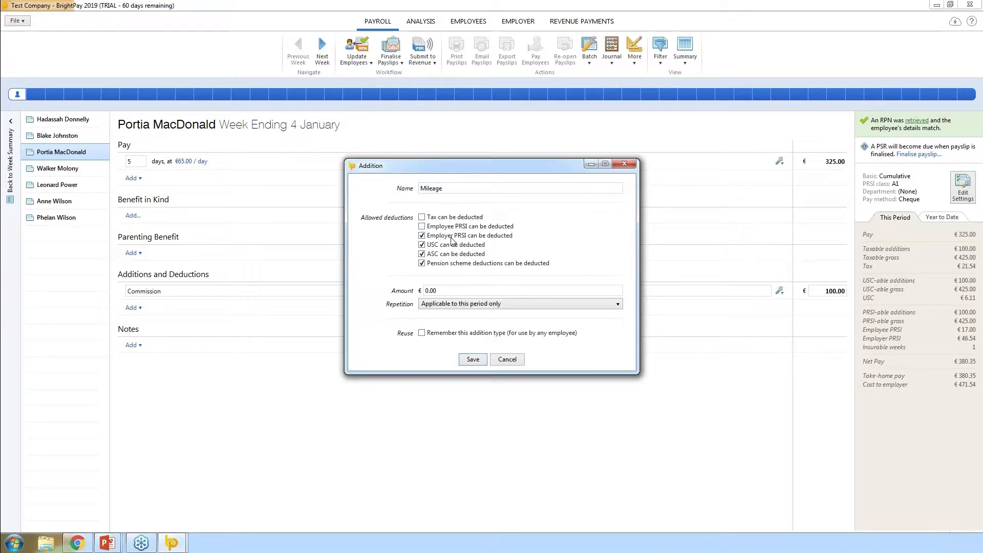
{"action": "left_click", "coordinate": [451, 236]}
{"action": "left_click", "coordinate": [442, 245]}
{"action": "left_click", "coordinate": [440, 255]}
{"action": "left_click", "coordinate": [440, 264]}
Give the Mileage addition a €10.00 amount for this period only and save it
{"action": "key", "text": "Tab"}
{"action": "type", "text": "10"}
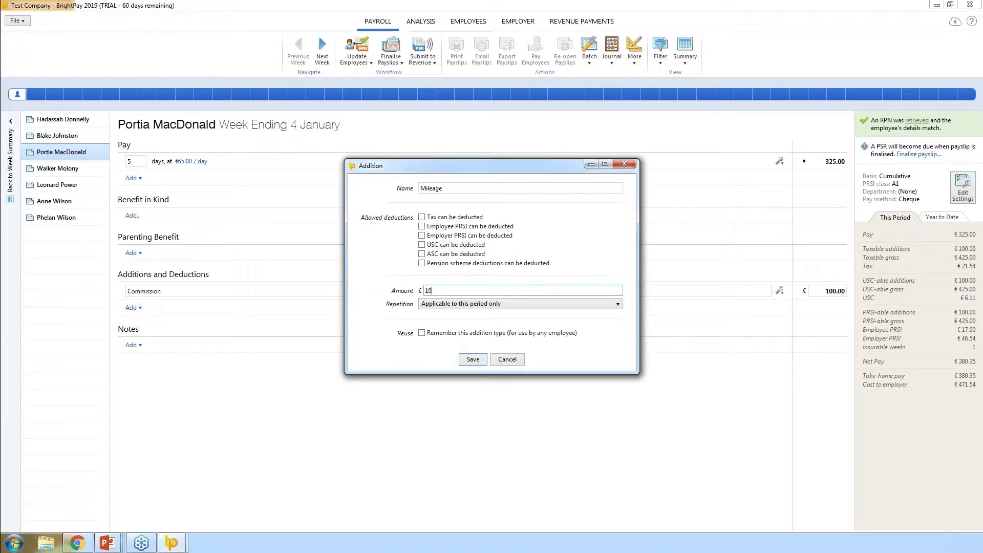
{"action": "type", "text": ".00"}
{"action": "left_click", "coordinate": [449, 305]}
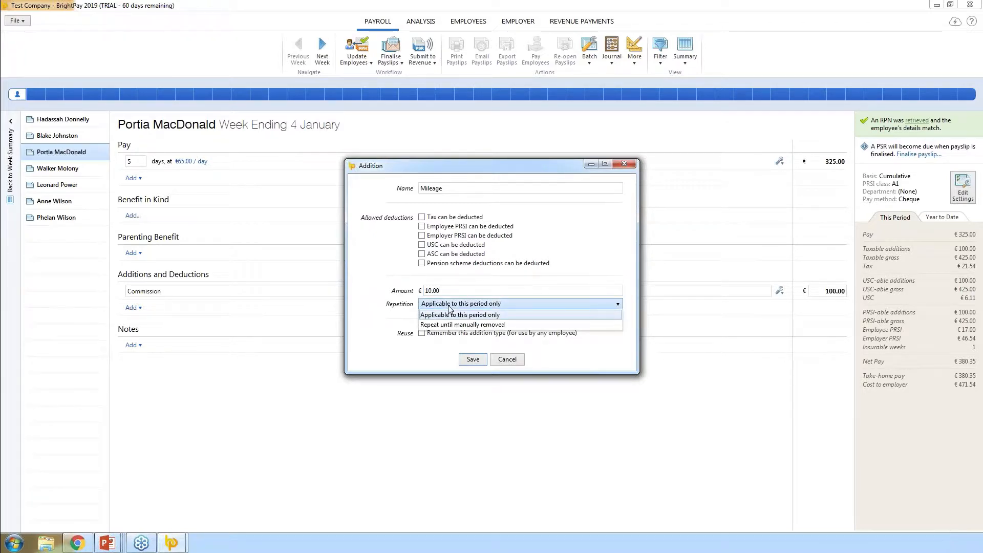
{"action": "left_click", "coordinate": [393, 324]}
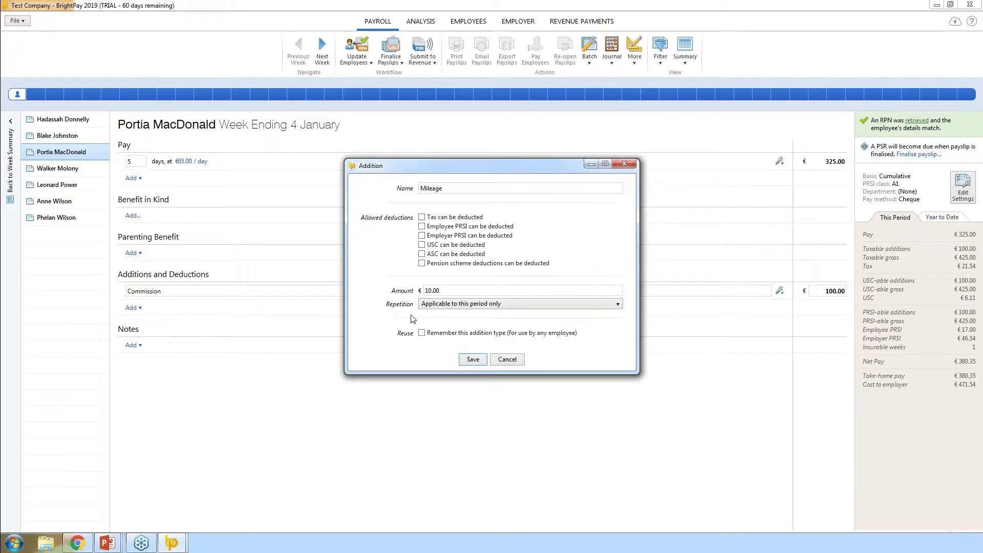
{"action": "left_click", "coordinate": [473, 360]}
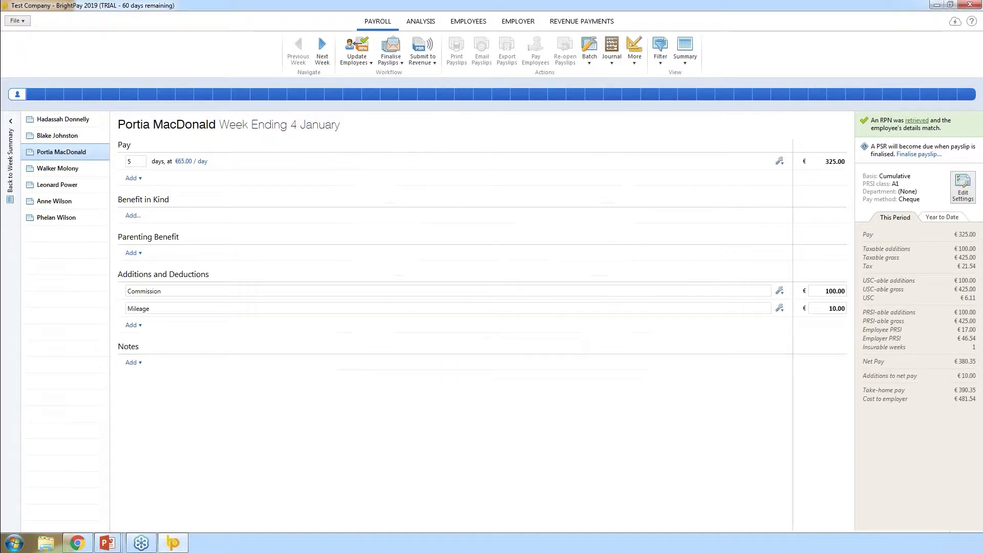
Set Commission to exclude pension deductions and repeat up to 31 January 2019
{"action": "left_click", "coordinate": [780, 291]}
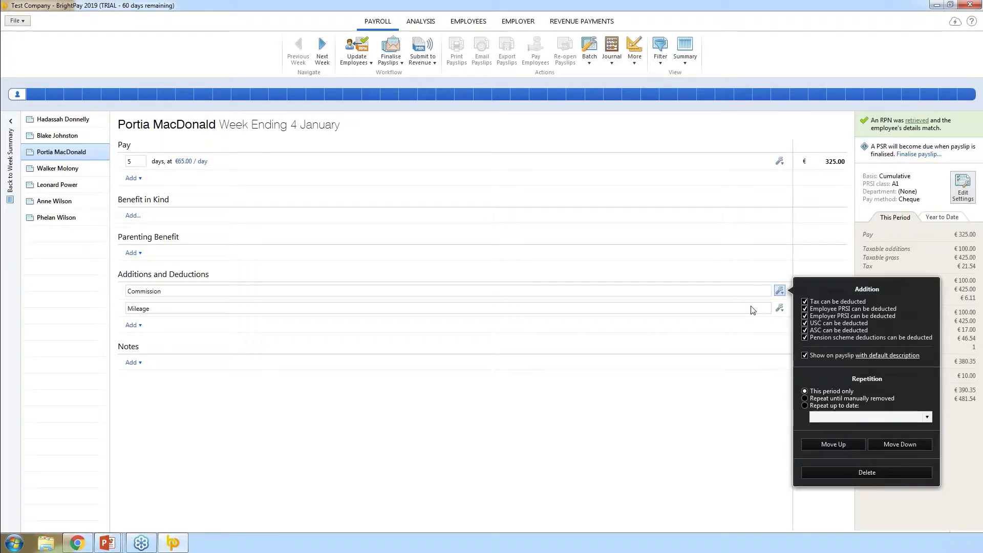
{"action": "left_click", "coordinate": [805, 338]}
{"action": "left_click", "coordinate": [856, 400]}
{"action": "left_click", "coordinate": [804, 406]}
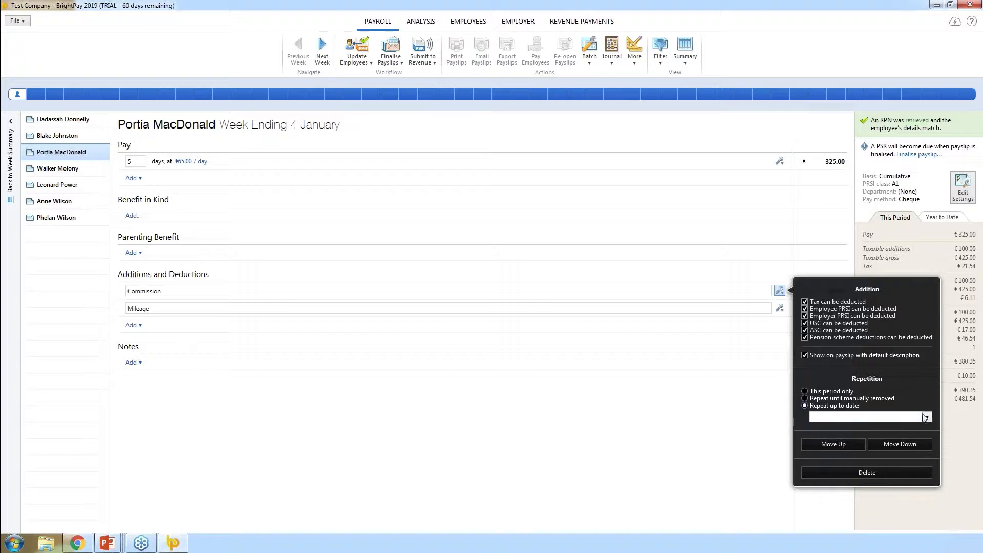
{"action": "left_click", "coordinate": [926, 417]}
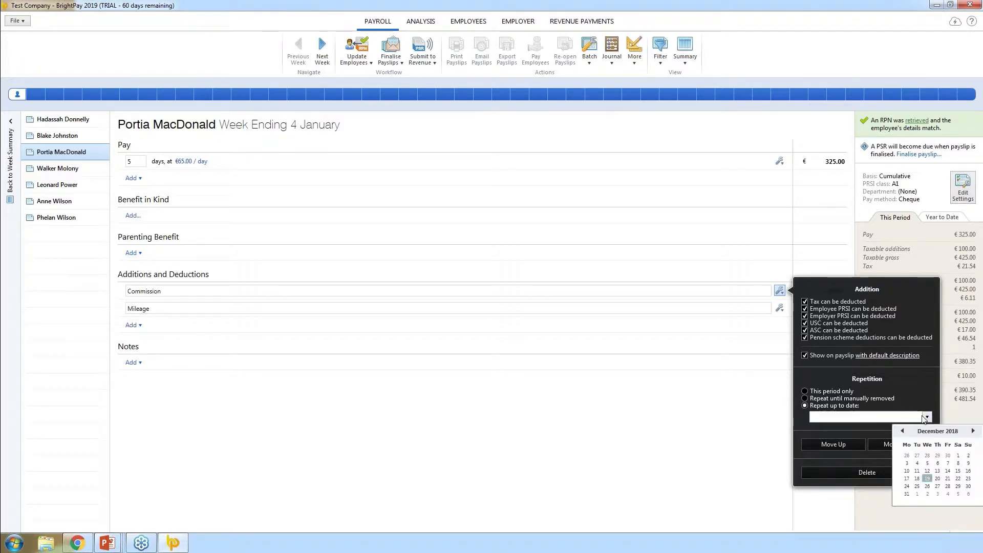
{"action": "left_click", "coordinate": [972, 431]}
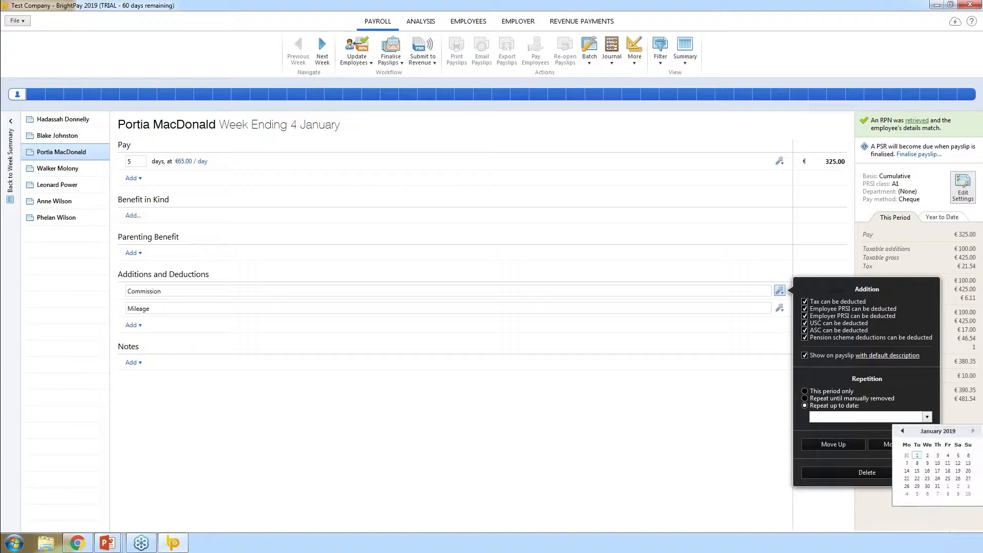
{"action": "left_click", "coordinate": [938, 486]}
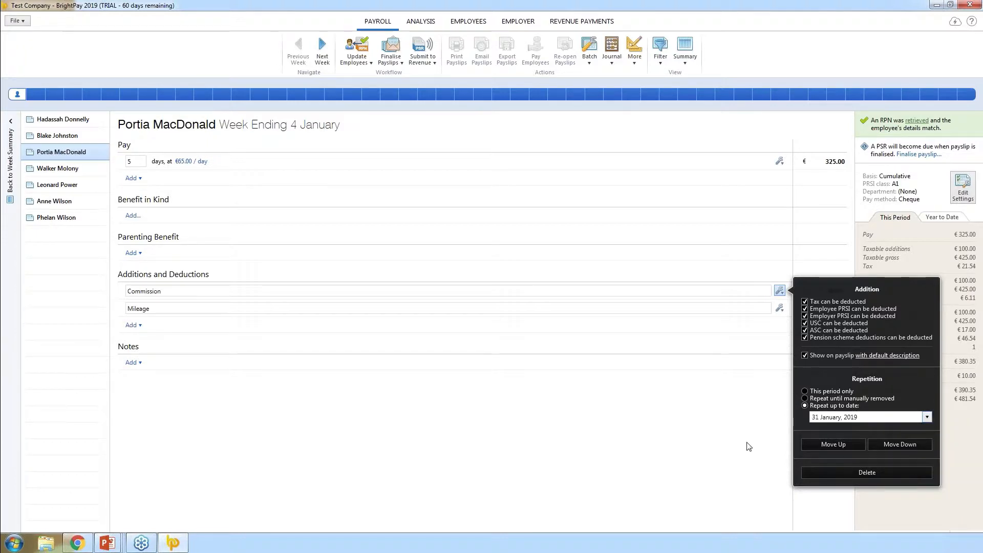
{"action": "left_click", "coordinate": [733, 399]}
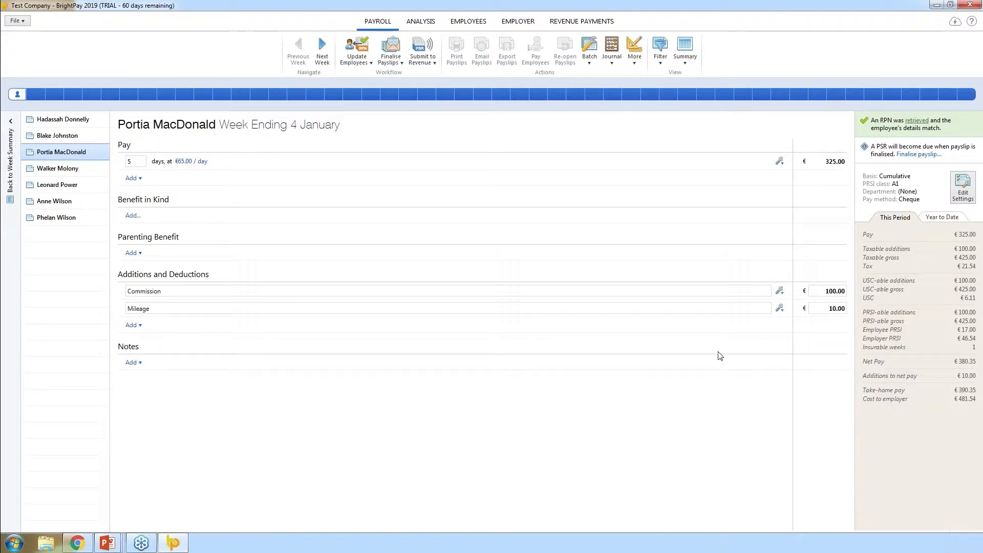
Move the Commission addition below Mileage
{"action": "left_click", "coordinate": [779, 292]}
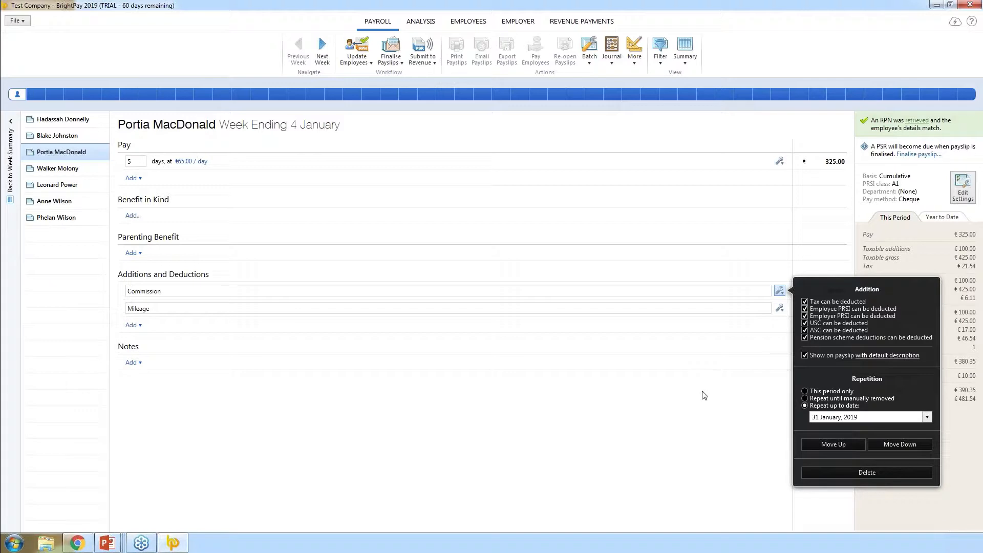
{"action": "left_click", "coordinate": [888, 443]}
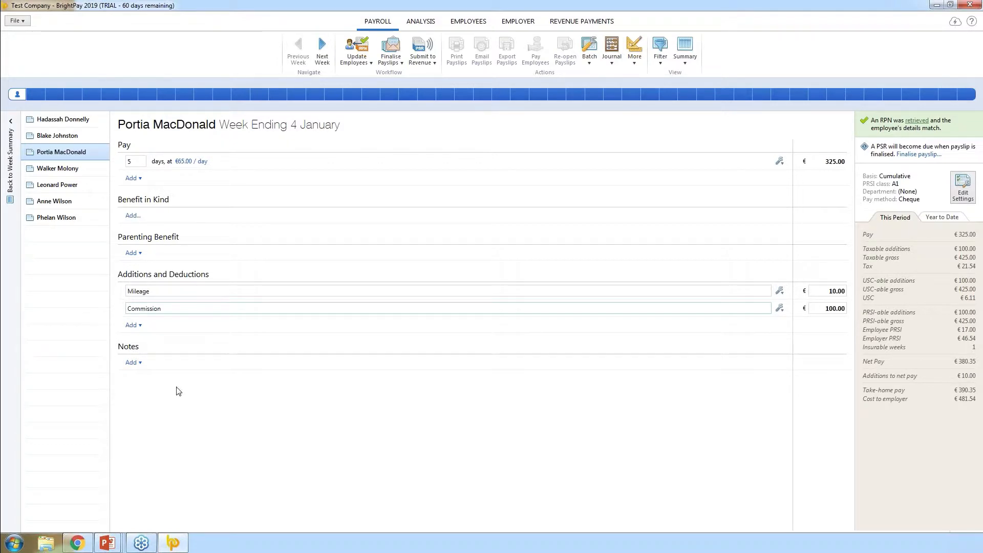
{"action": "left_click", "coordinate": [132, 325]}
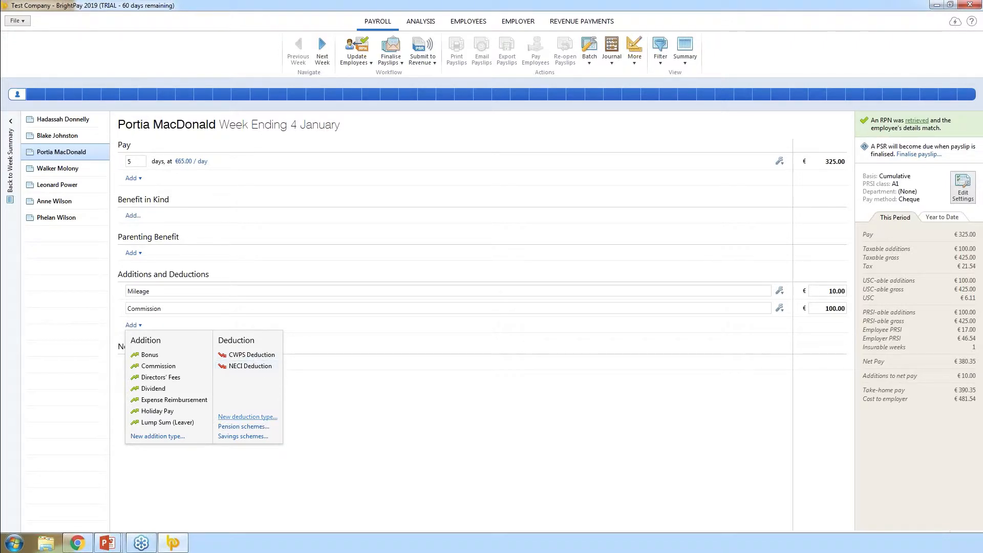
Create a €5.00 Lotto deduction that repeats until manually removed
{"action": "left_click", "coordinate": [247, 417]}
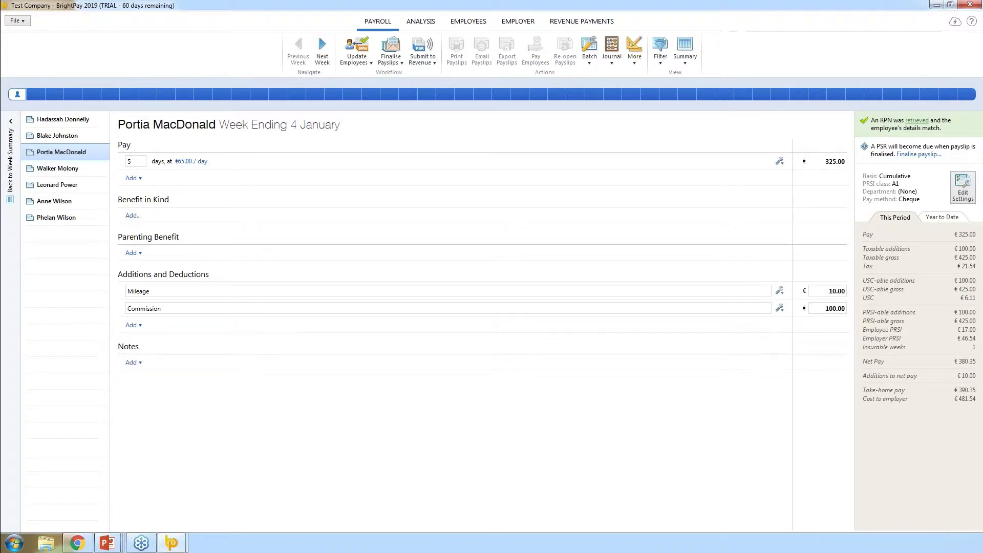
{"action": "type", "text": "Lotto"}
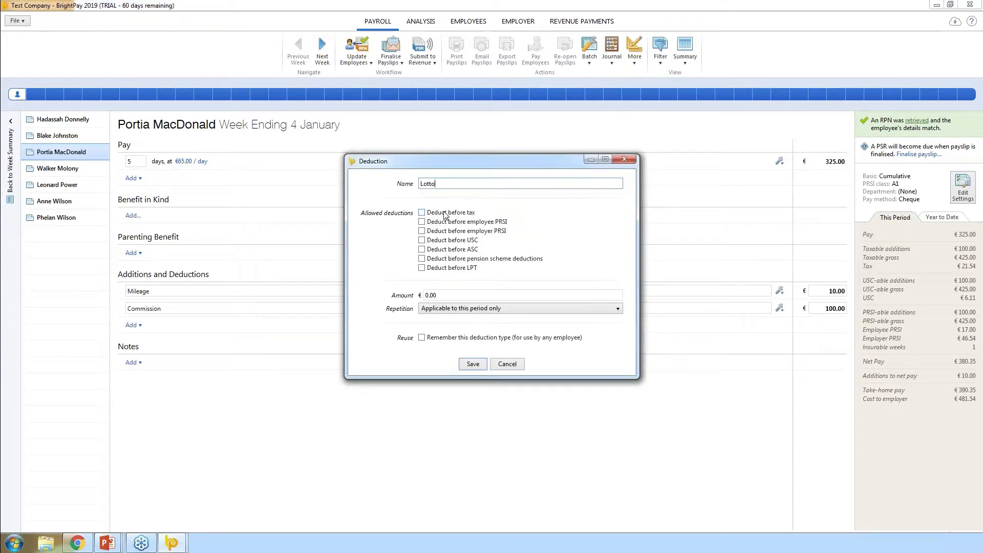
{"action": "key", "text": "Tab"}
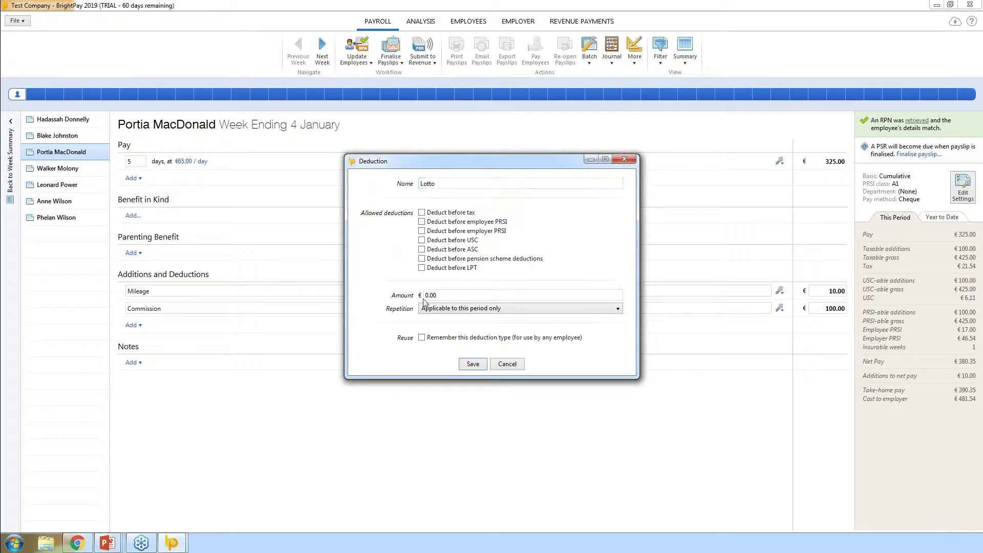
{"action": "type", "text": "5.00"}
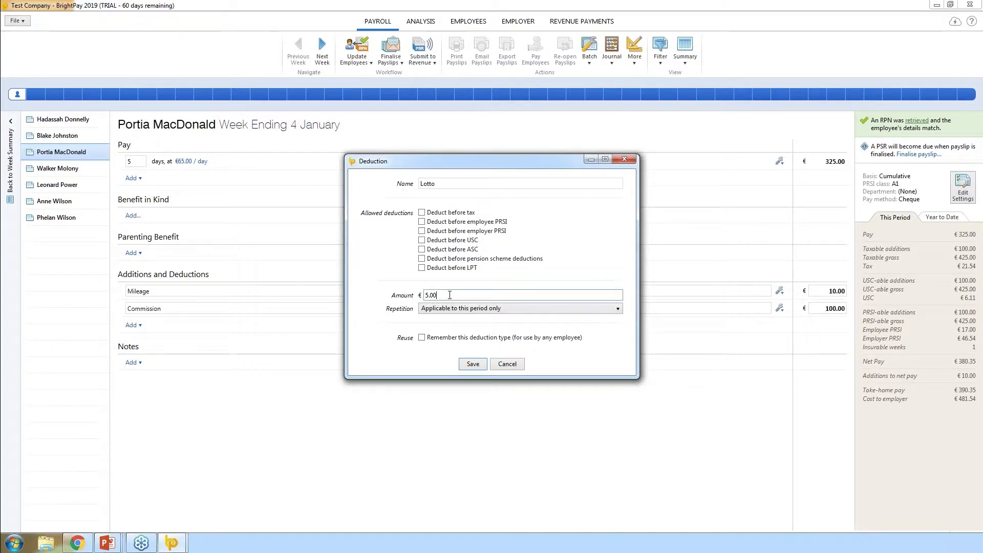
{"action": "left_click", "coordinate": [543, 310]}
{"action": "left_click", "coordinate": [505, 329]}
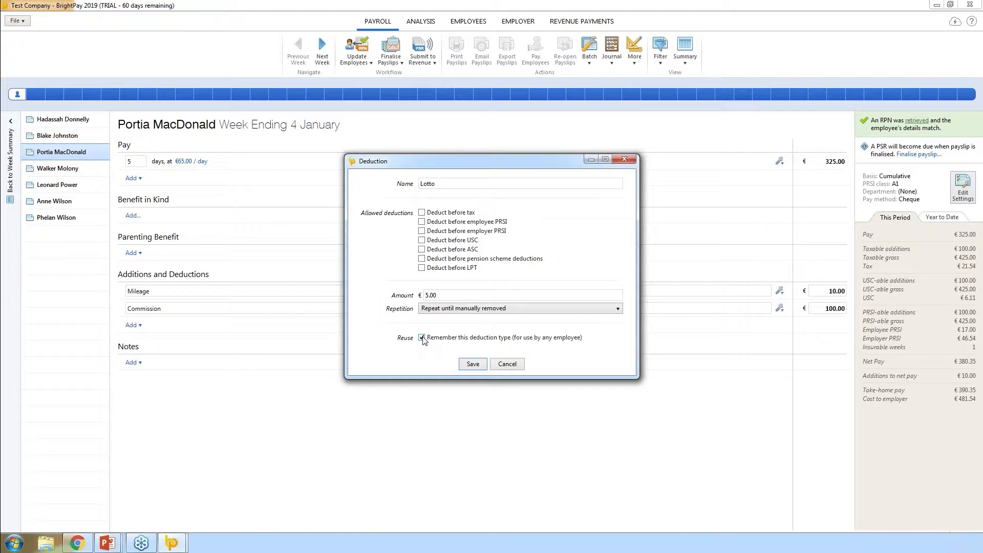
{"action": "left_click", "coordinate": [472, 364]}
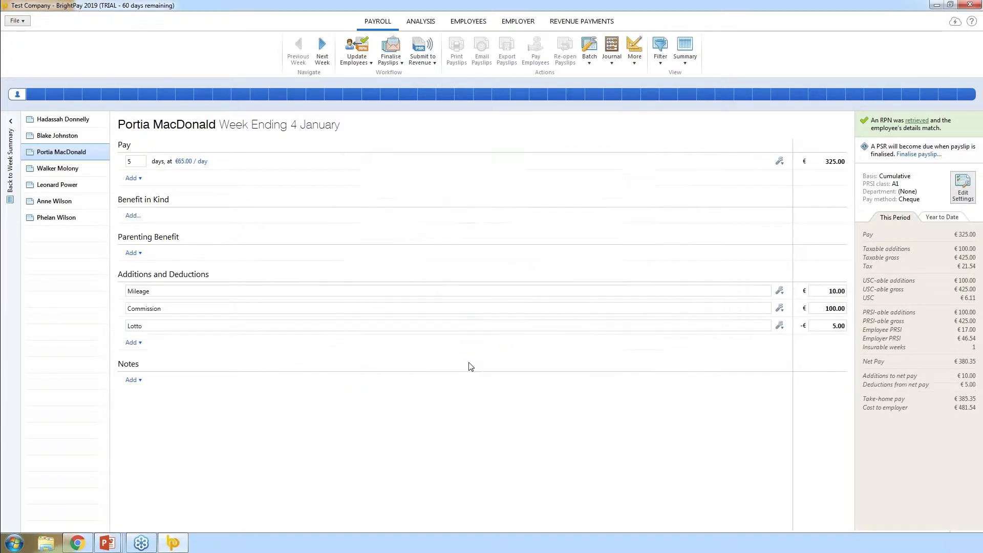
Review the Lotto deduction's settings and close them unchanged
{"action": "left_click", "coordinate": [779, 325]}
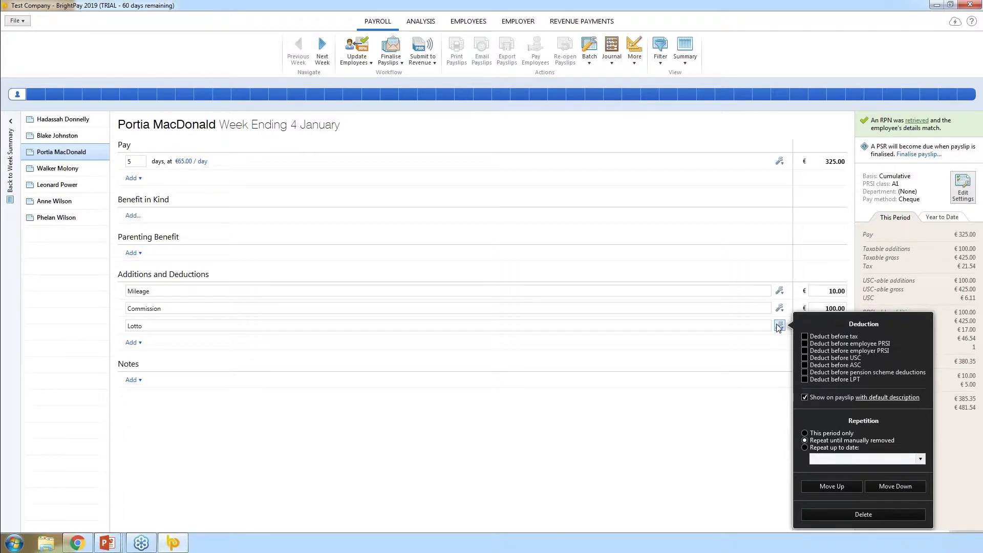
{"action": "left_click", "coordinate": [359, 425]}
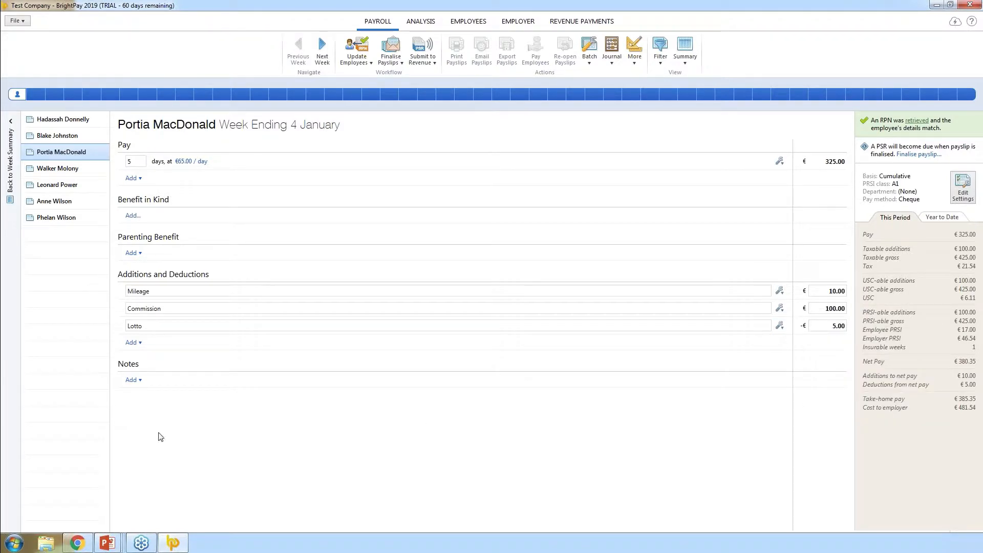
{"action": "left_click", "coordinate": [139, 385]}
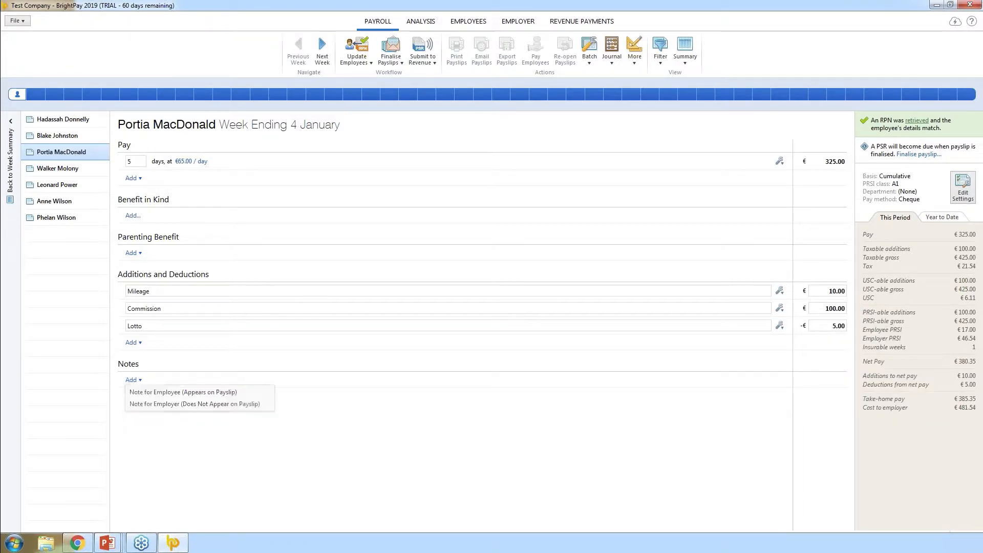
Add the note 'Review Date 1st March', then return to the summary and open the second employee's payslip
{"action": "left_click", "coordinate": [152, 392]}
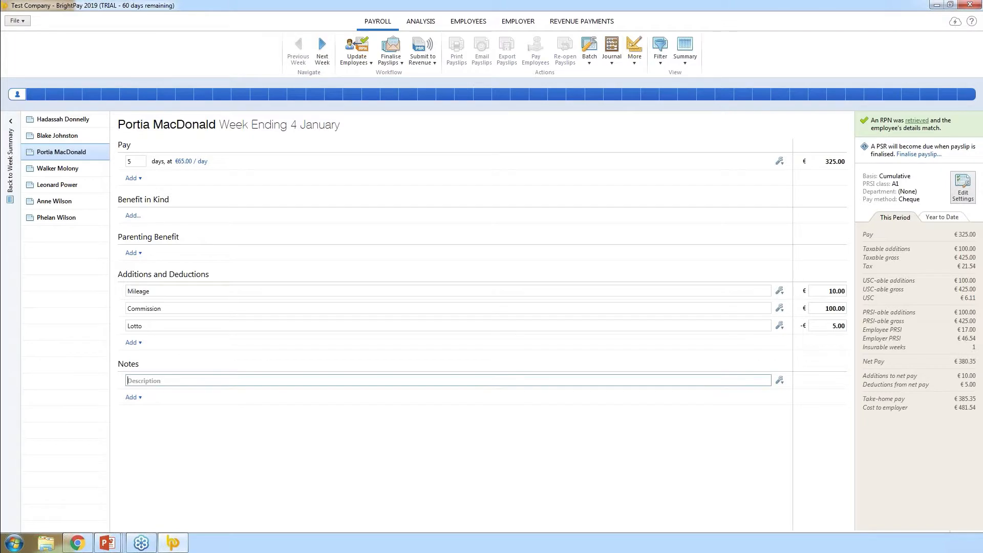
{"action": "type", "text": "Revirew DAte 1st March"}
{"action": "left_click", "coordinate": [202, 472]}
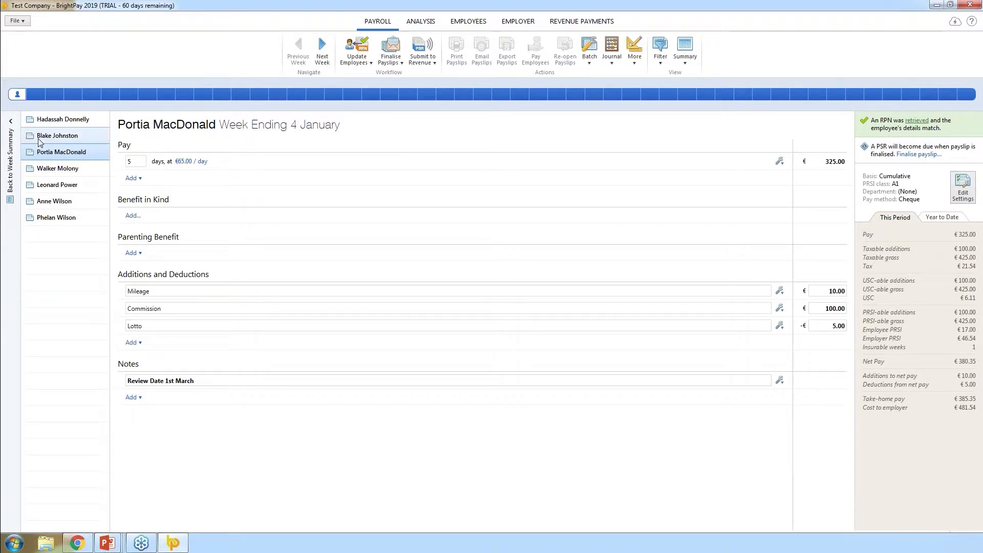
{"action": "left_click", "coordinate": [11, 164]}
{"action": "left_click", "coordinate": [37, 179]}
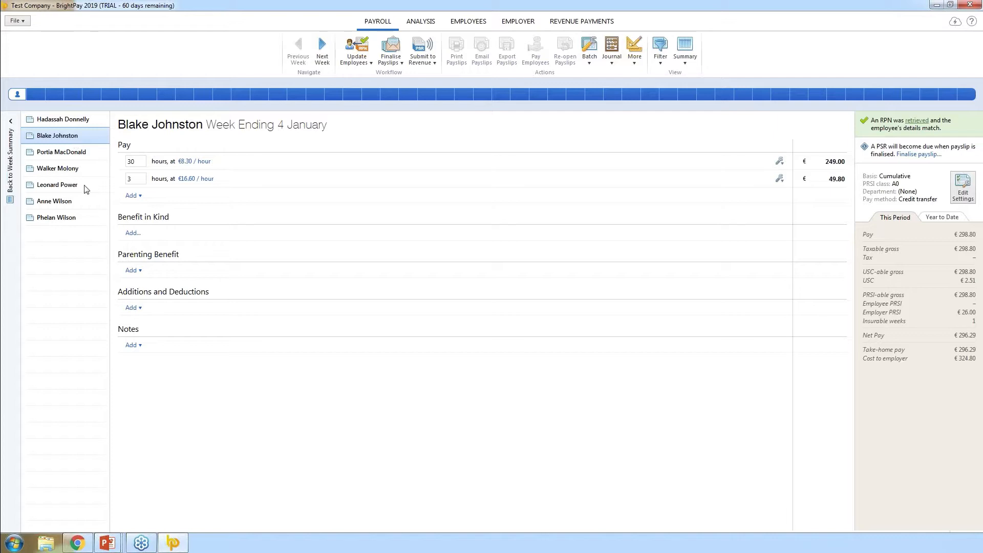
{"action": "left_click", "coordinate": [56, 184]}
{"action": "left_click", "coordinate": [62, 205]}
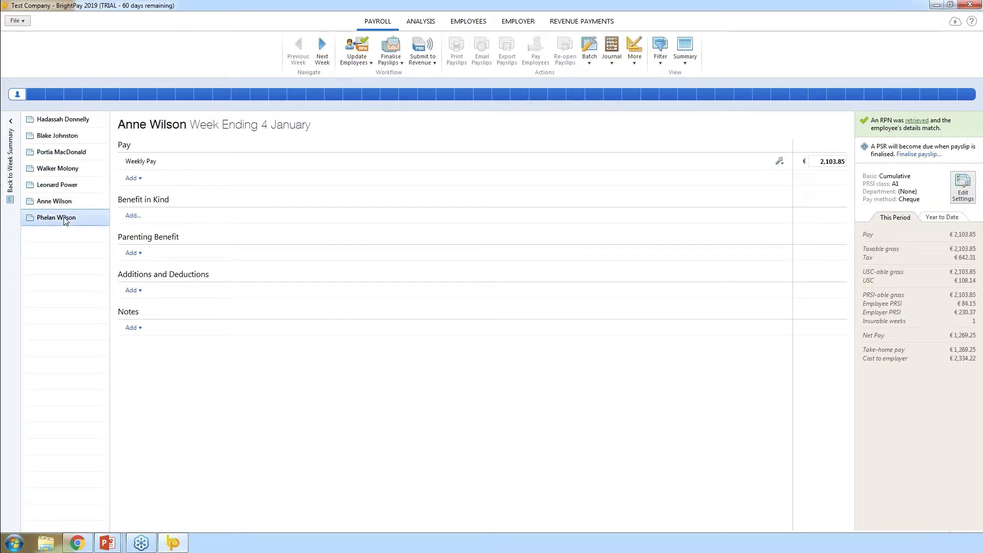
{"action": "left_click", "coordinate": [58, 219]}
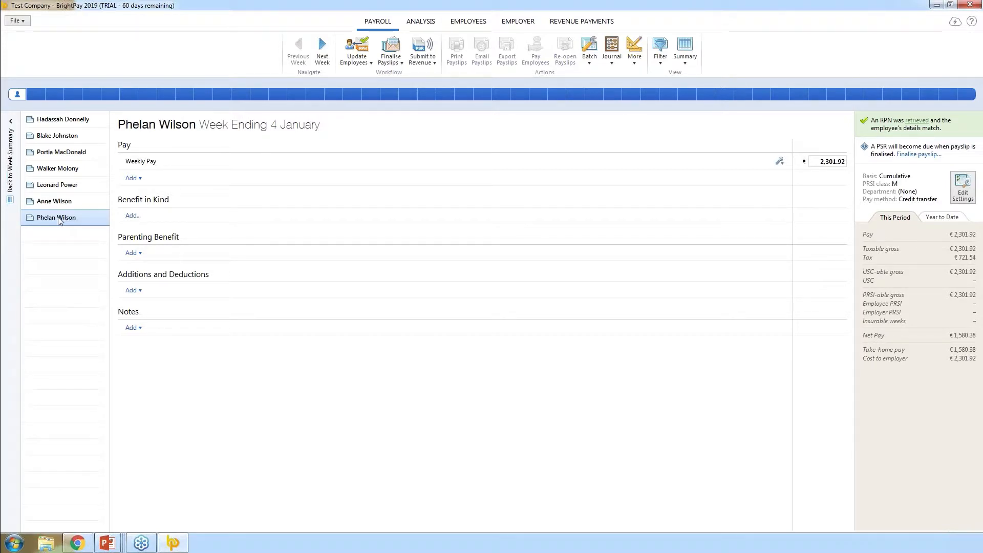
{"action": "left_click", "coordinate": [11, 172]}
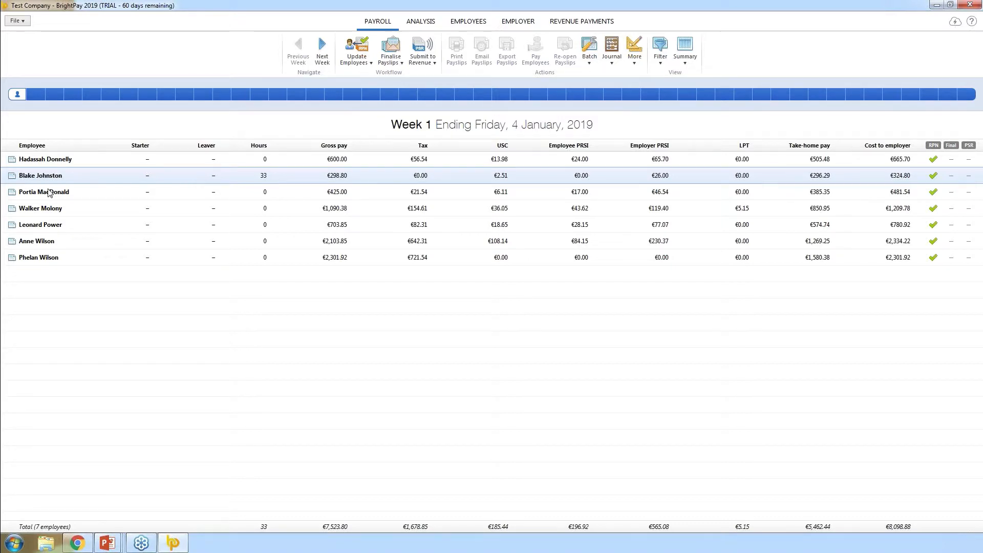
Open Finalise Payslips and review an employee's 4 January 2019 pay date, leaving it unchanged
{"action": "left_click", "coordinate": [393, 60]}
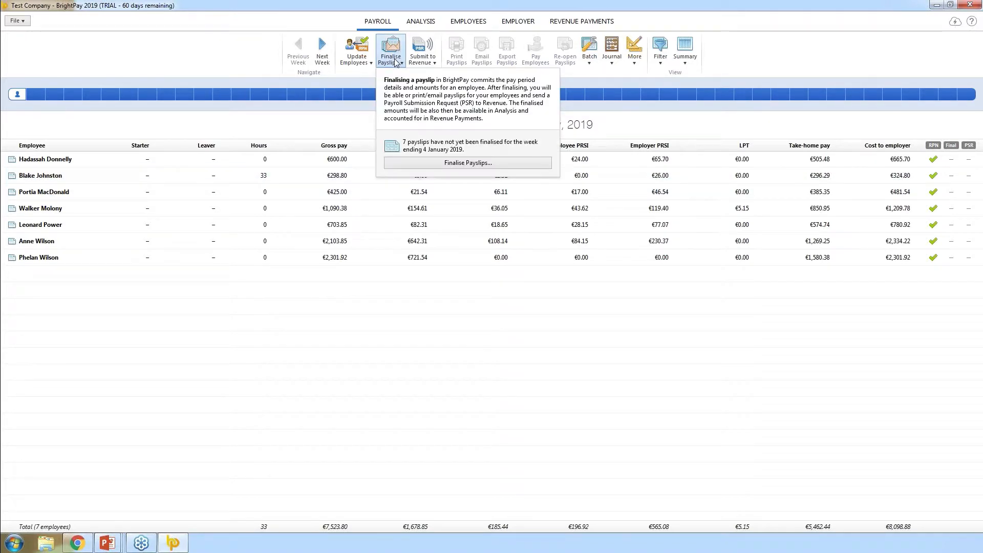
{"action": "left_click", "coordinate": [454, 167]}
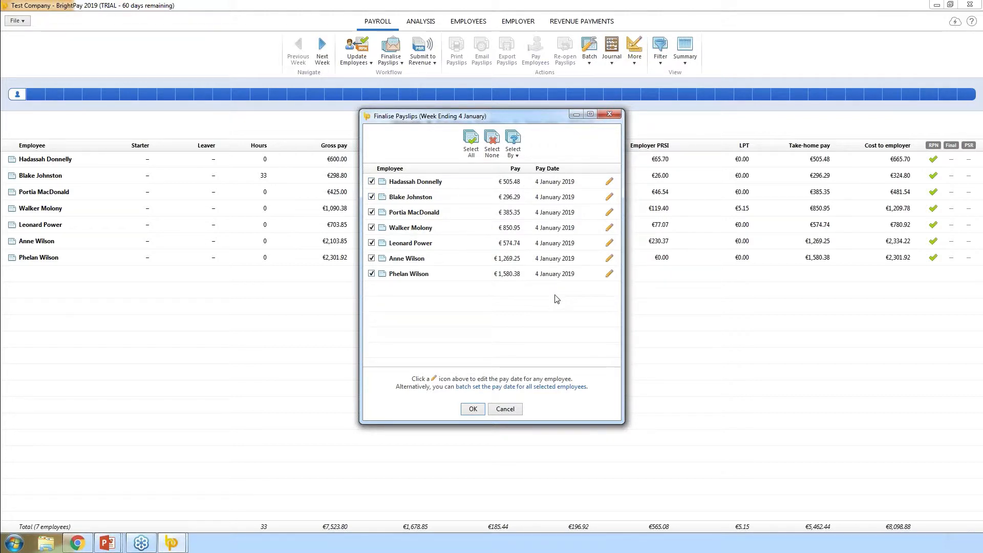
{"action": "left_click", "coordinate": [610, 182]}
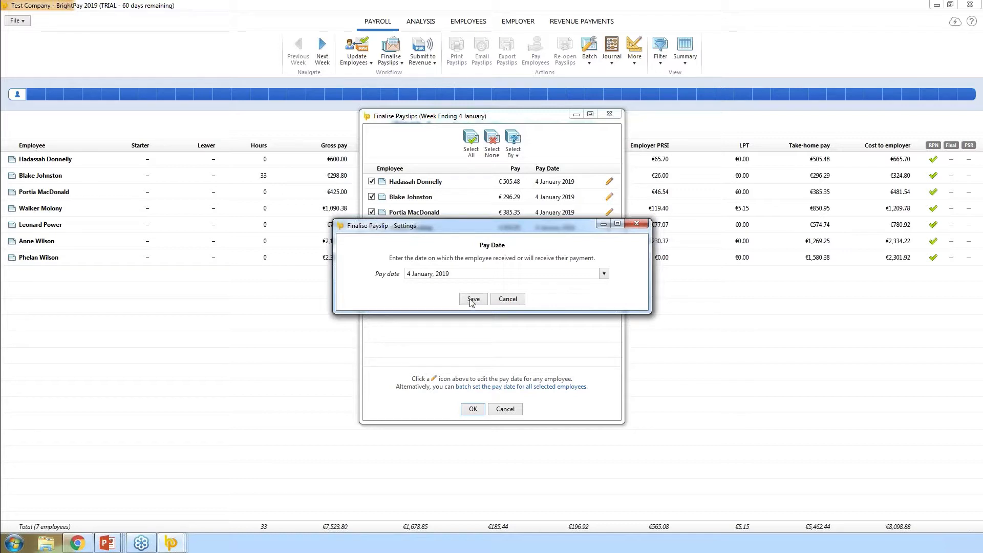
{"action": "left_click", "coordinate": [501, 301]}
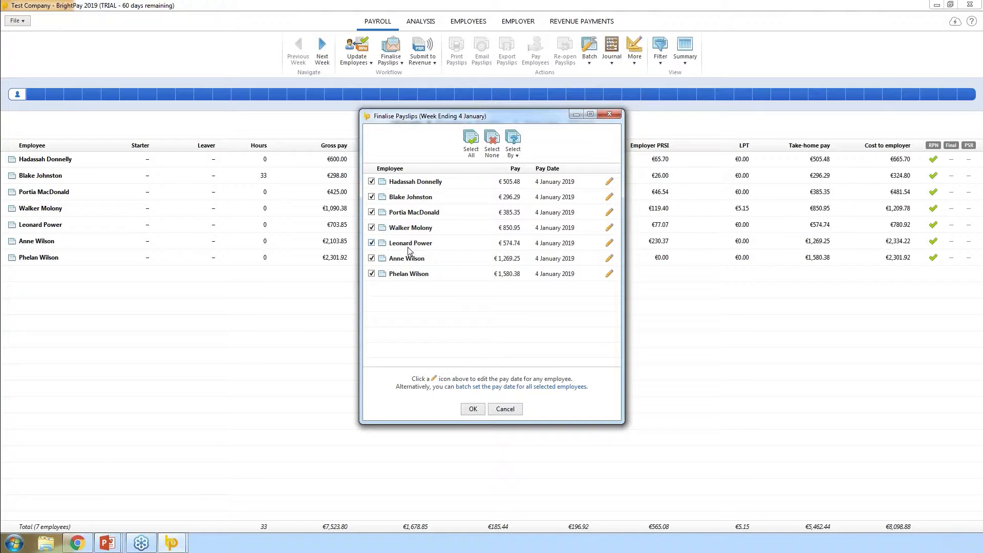
Keep all seven employees ticked and confirm finalising the week 1 payslips
{"action": "left_click", "coordinate": [408, 247]}
{"action": "left_click", "coordinate": [409, 259]}
{"action": "left_click", "coordinate": [409, 277]}
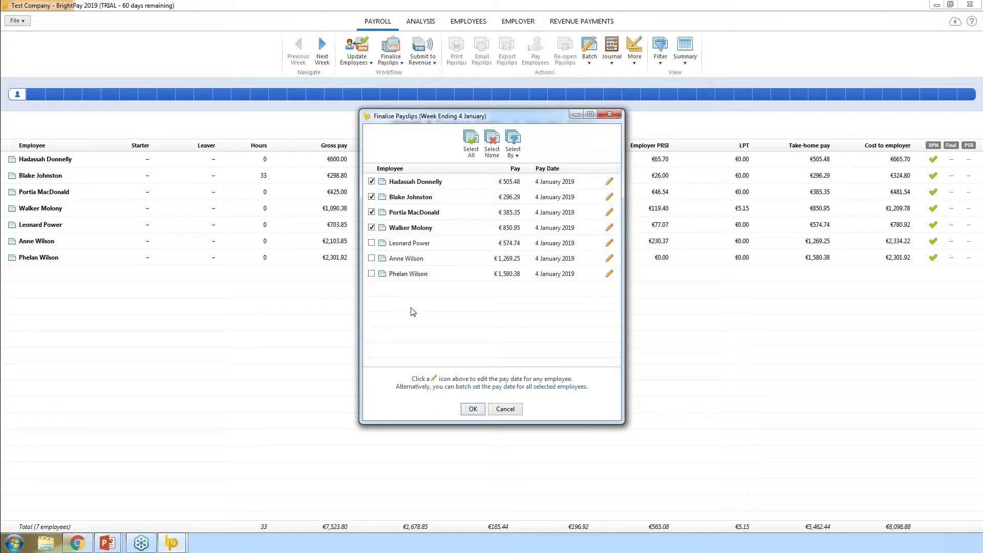
{"action": "left_click", "coordinate": [501, 387]}
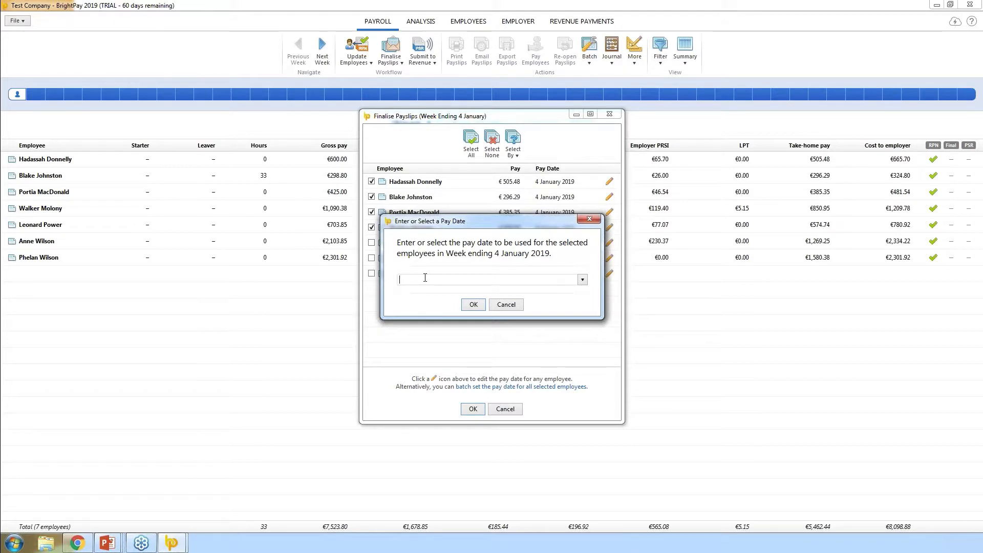
{"action": "left_click", "coordinate": [495, 305]}
{"action": "left_click", "coordinate": [471, 143]}
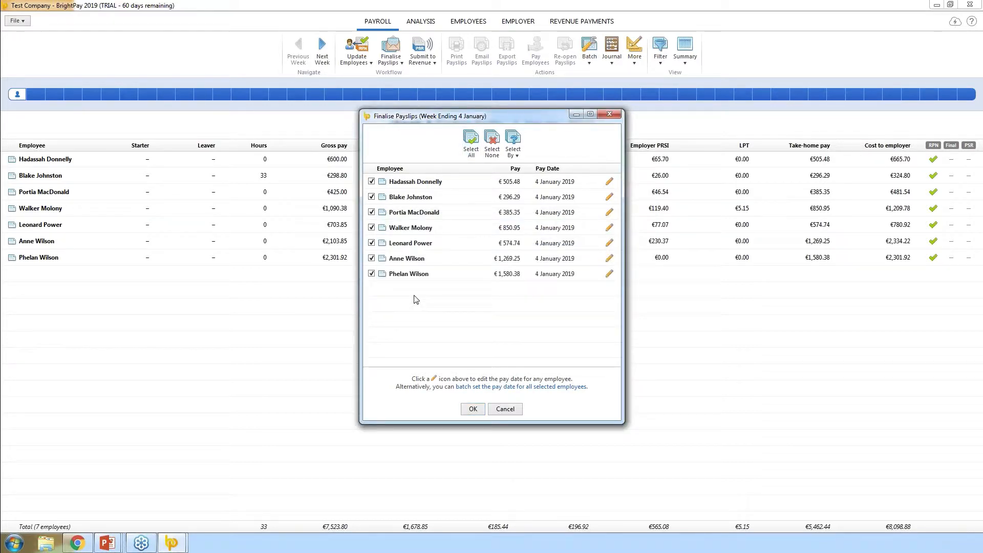
{"action": "left_click", "coordinate": [472, 411]}
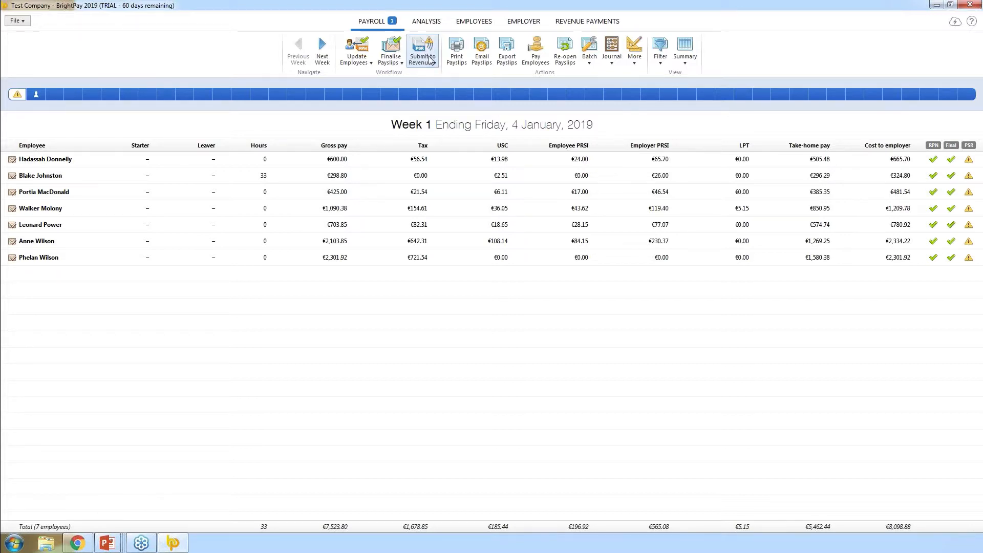
Open the Submit to Revenue dropdown on the Payroll ribbon
{"action": "left_click", "coordinate": [430, 60]}
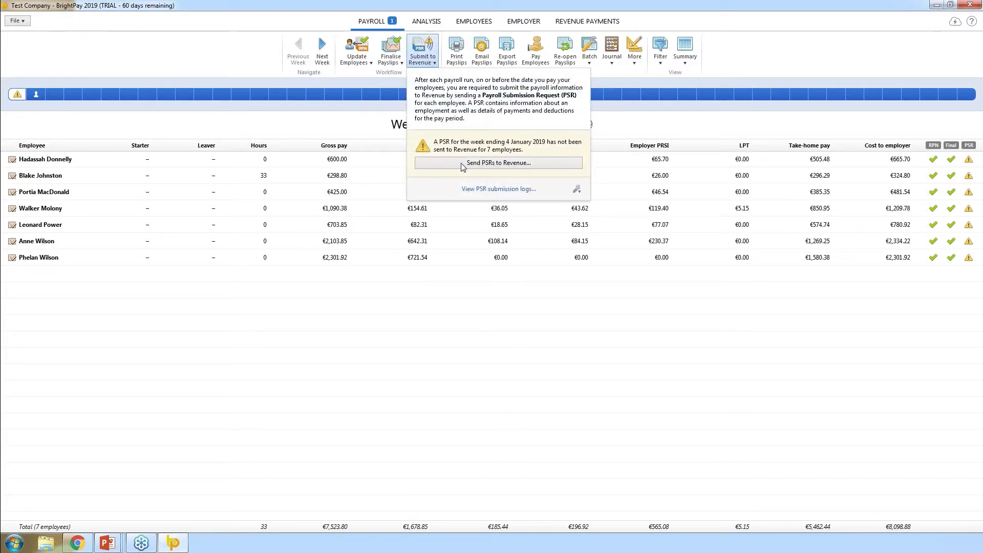
Choose Send PSRs to Revenue to list all seven employees for the PSR
{"action": "left_click", "coordinate": [488, 163]}
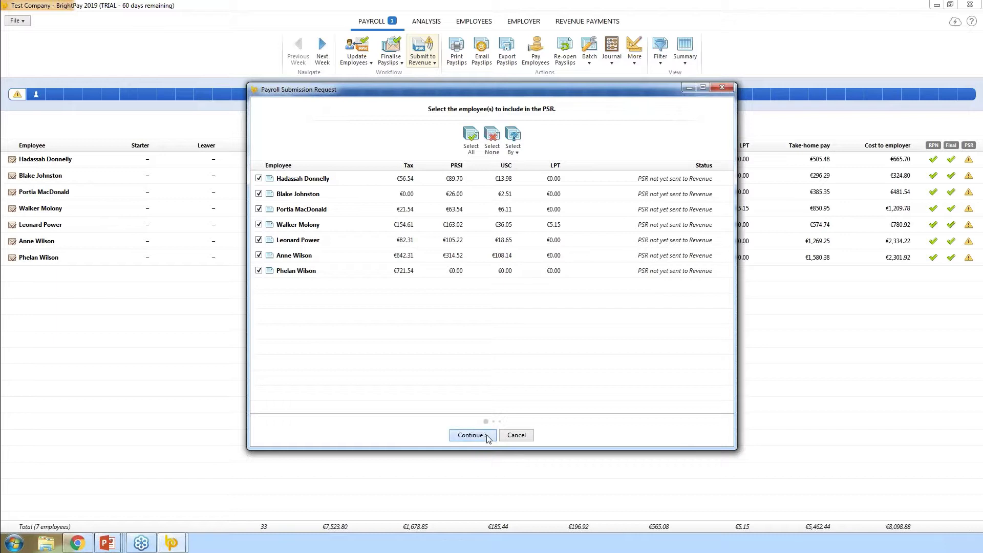
Continue to the week 1 PSR Request Summary, look it over, and send it to Revenue
{"action": "left_click", "coordinate": [486, 436]}
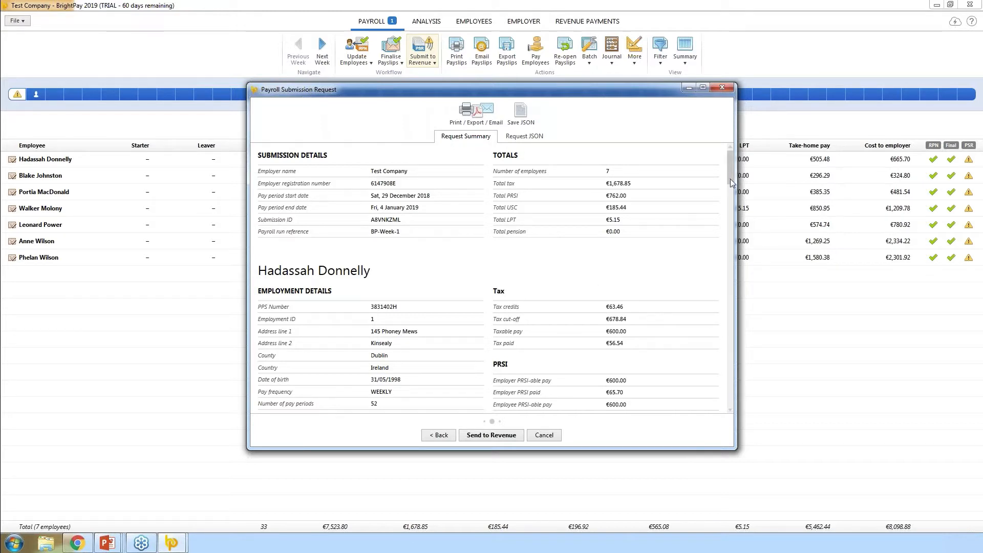
{"action": "mouse_move", "coordinate": [729, 178]}
{"action": "left_mouse_down"}
{"action": "mouse_move", "coordinate": [735, 340]}
{"action": "mouse_move", "coordinate": [731, 171]}
{"action": "left_mouse_up"}
{"action": "left_click", "coordinate": [481, 440]}
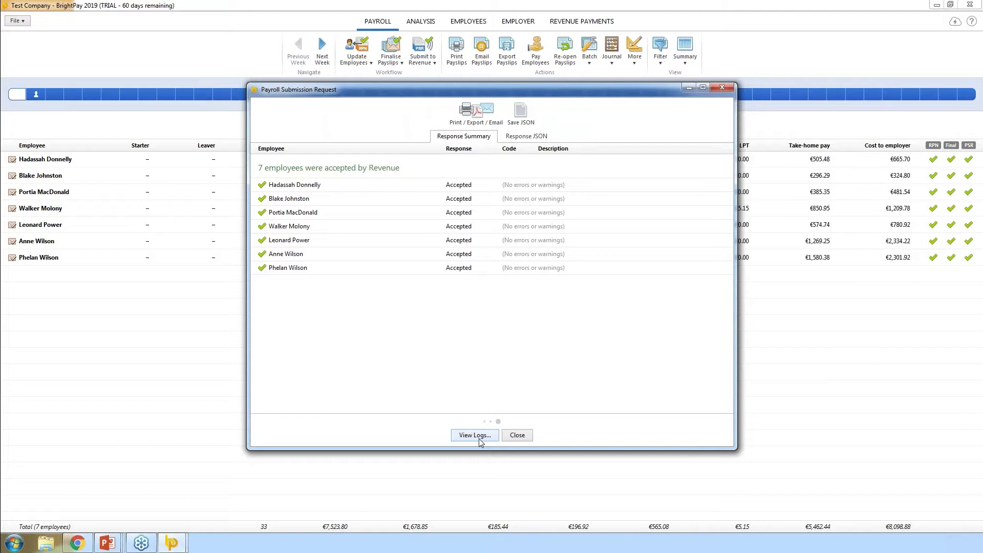
Close the Revenue Response Summary showing all seven employees accepted
{"action": "left_click", "coordinate": [722, 88]}
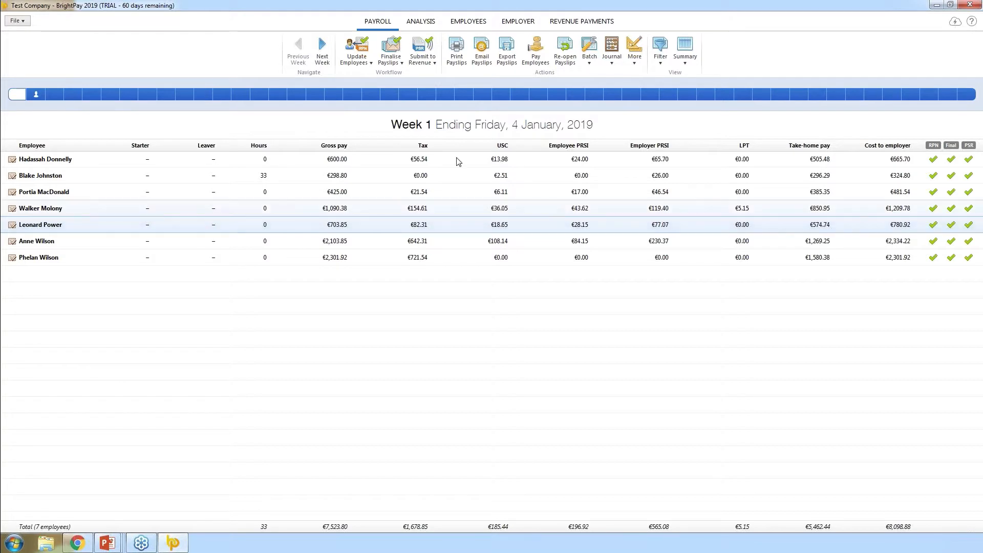
Open Print Payslips, browse the Select By options, and keep the Two Per Page - A4 Blank layout
{"action": "left_click", "coordinate": [459, 61]}
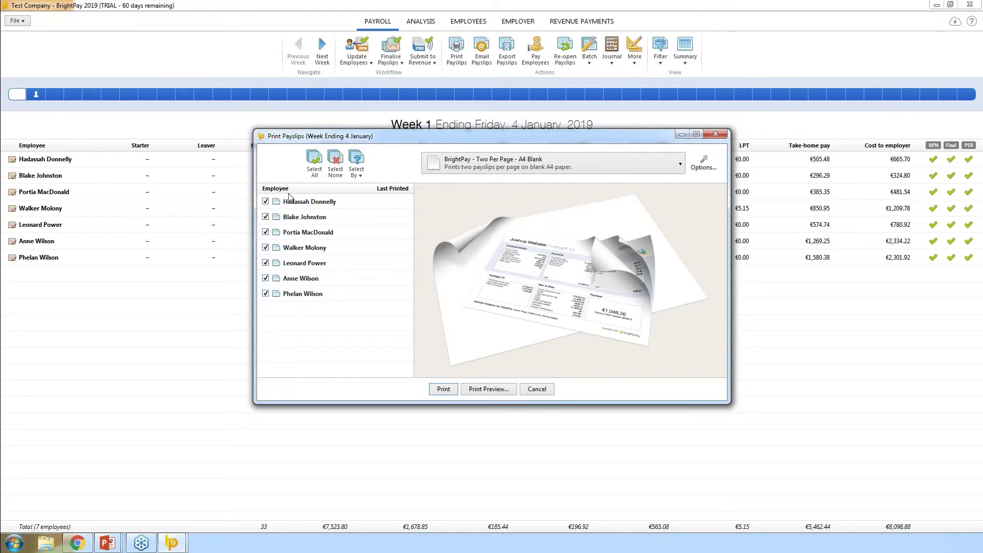
{"action": "left_click", "coordinate": [361, 170]}
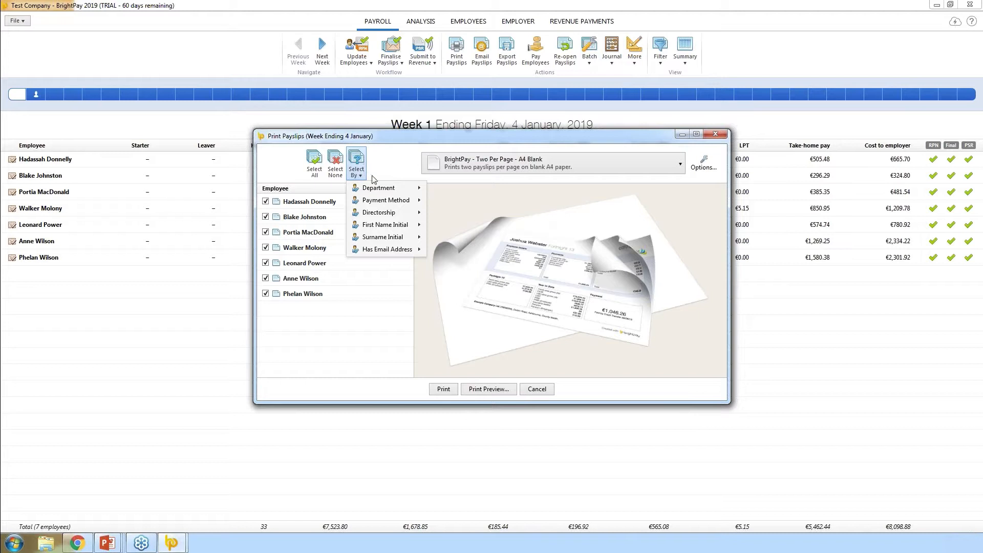
{"action": "mouse_move", "coordinate": [385, 188]}
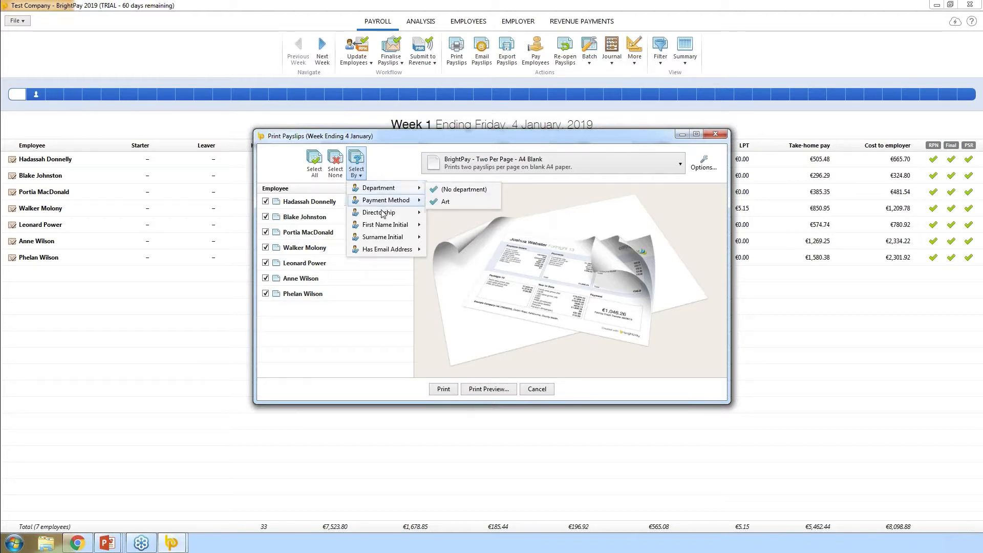
{"action": "mouse_move", "coordinate": [389, 256]}
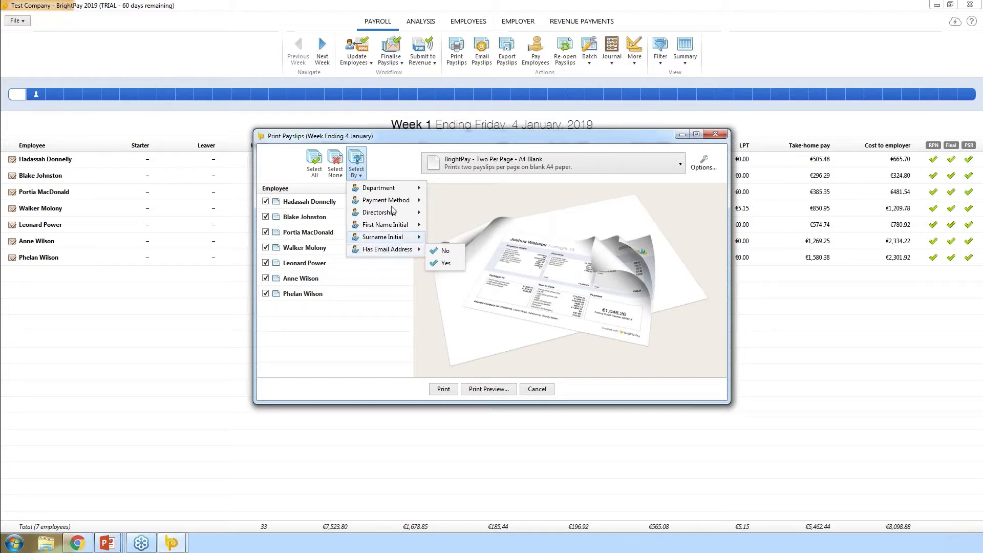
{"action": "left_click", "coordinate": [384, 171]}
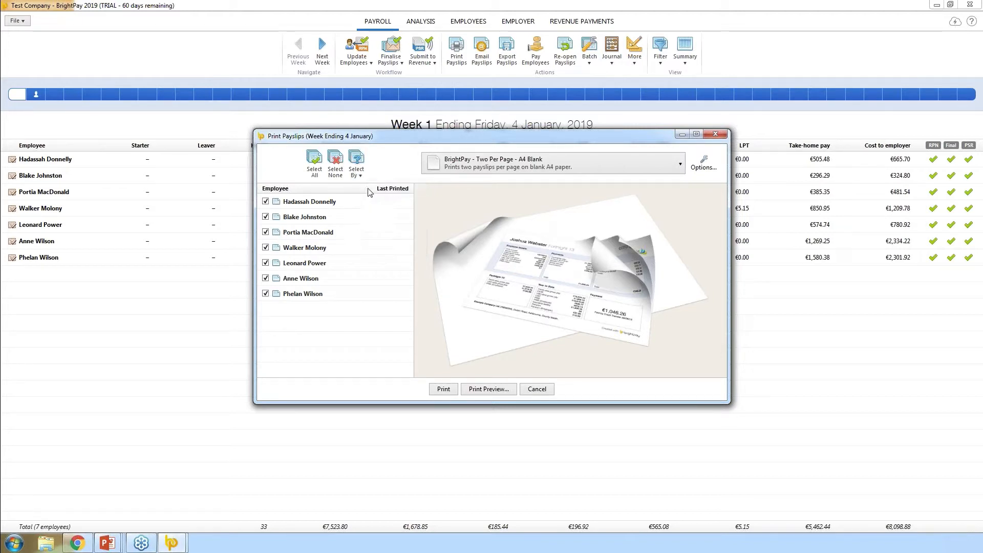
{"action": "left_click", "coordinate": [680, 165]}
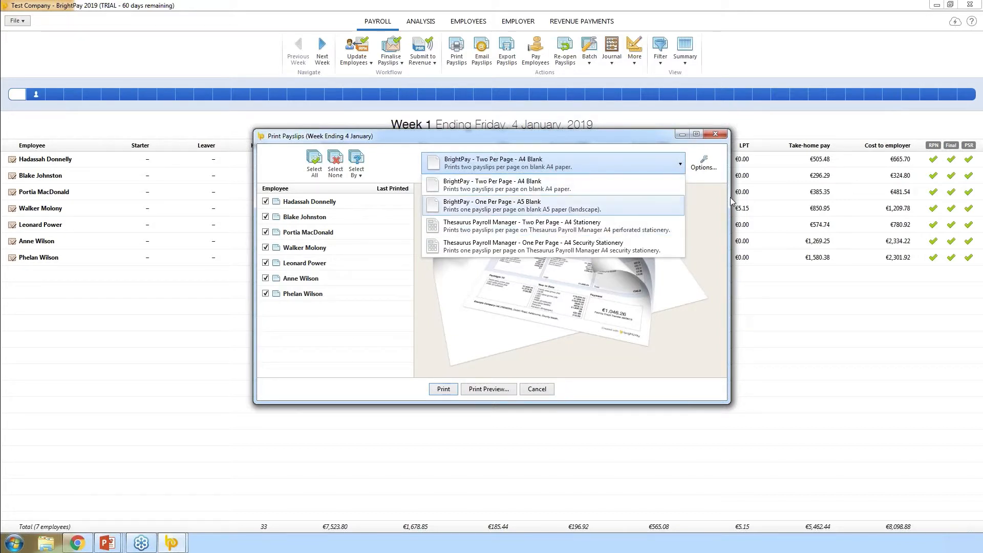
{"action": "left_click", "coordinate": [705, 204]}
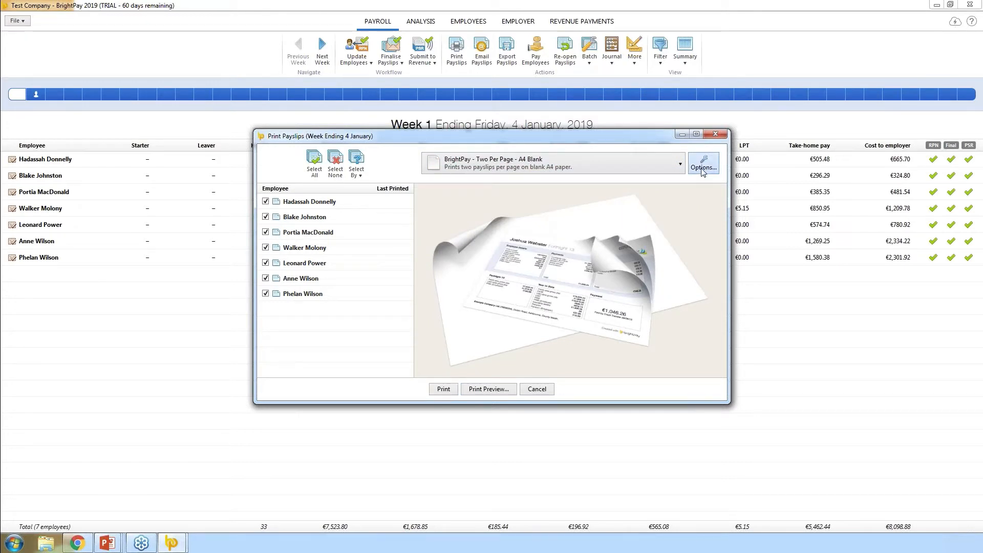
Set the payslip document options to hide payment method and show notes
{"action": "left_click", "coordinate": [703, 167]}
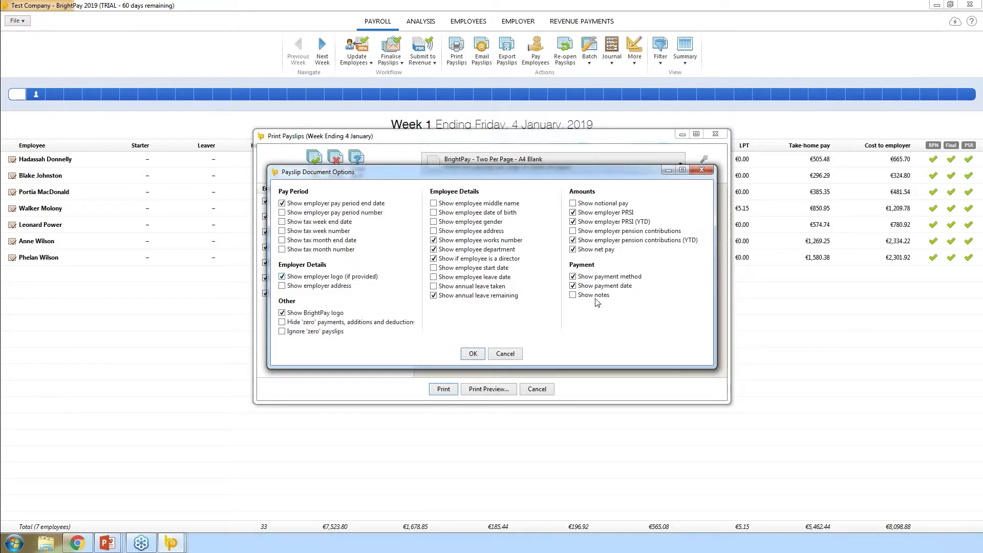
{"action": "left_click", "coordinate": [573, 278]}
{"action": "left_click", "coordinate": [573, 295]}
{"action": "left_click", "coordinate": [473, 354]}
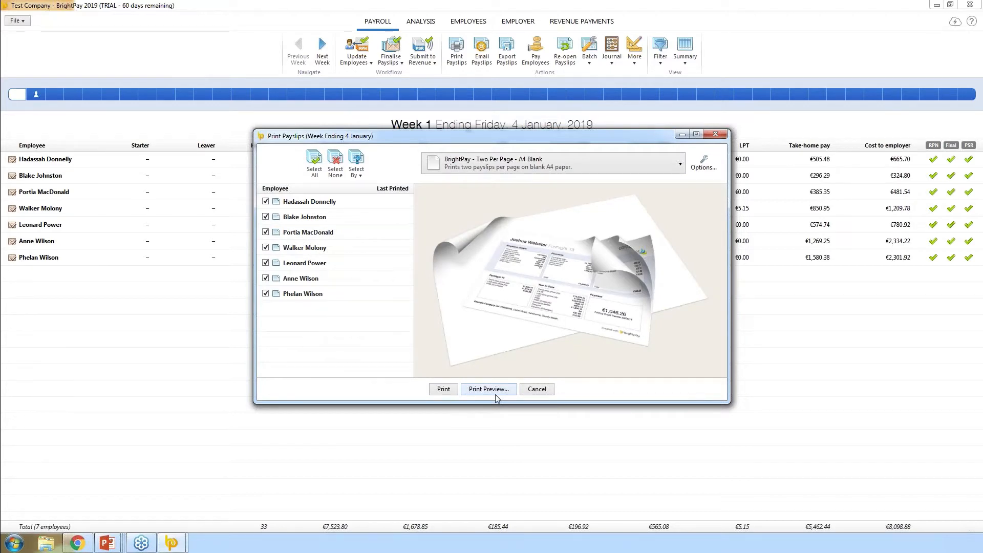
Preview the week 1 payslips, then close the preview and the Print Payslips window
{"action": "left_click", "coordinate": [495, 394]}
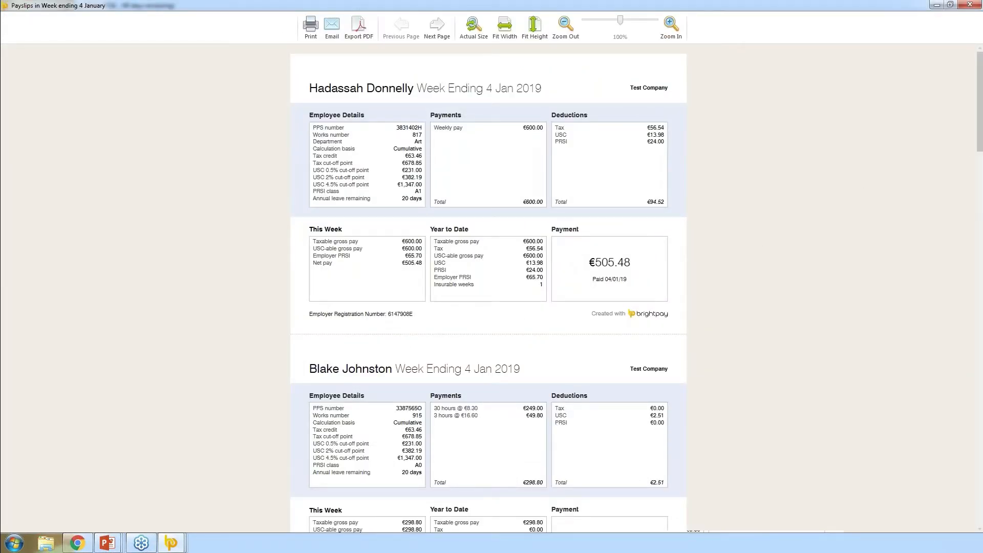
{"action": "mouse_move", "coordinate": [979, 147]}
{"action": "left_mouse_down"}
{"action": "mouse_move", "coordinate": [979, 275]}
{"action": "mouse_move", "coordinate": [980, 147]}
{"action": "left_mouse_up"}
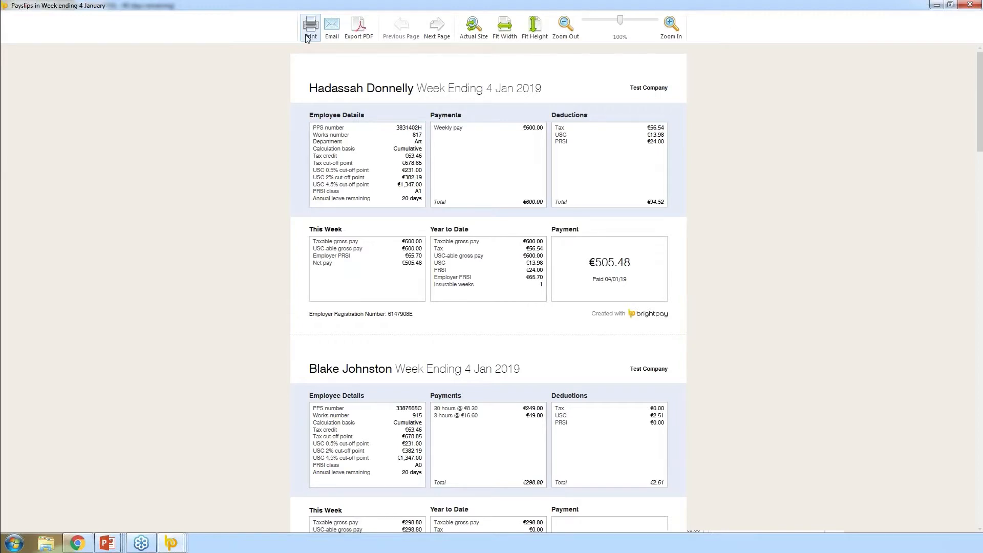
{"action": "left_click", "coordinate": [971, 4]}
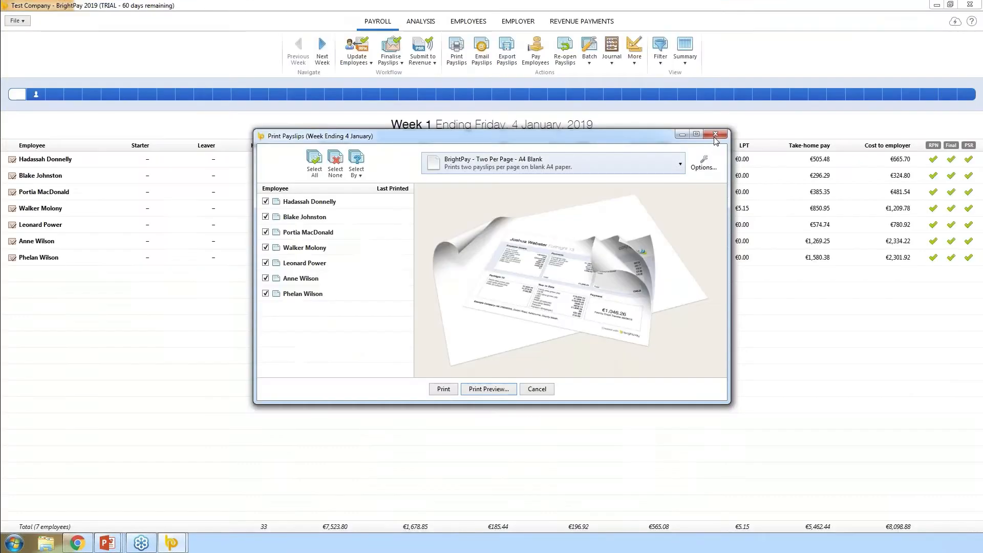
{"action": "left_click", "coordinate": [715, 135]}
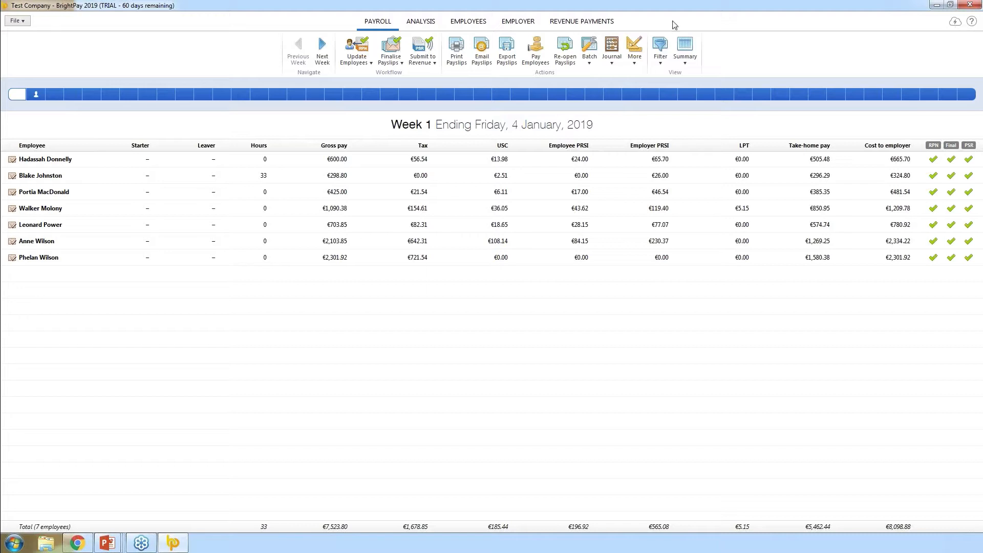
Review the Email Payslips list, cancel without sending, and open the first employee's record
{"action": "left_click", "coordinate": [481, 56]}
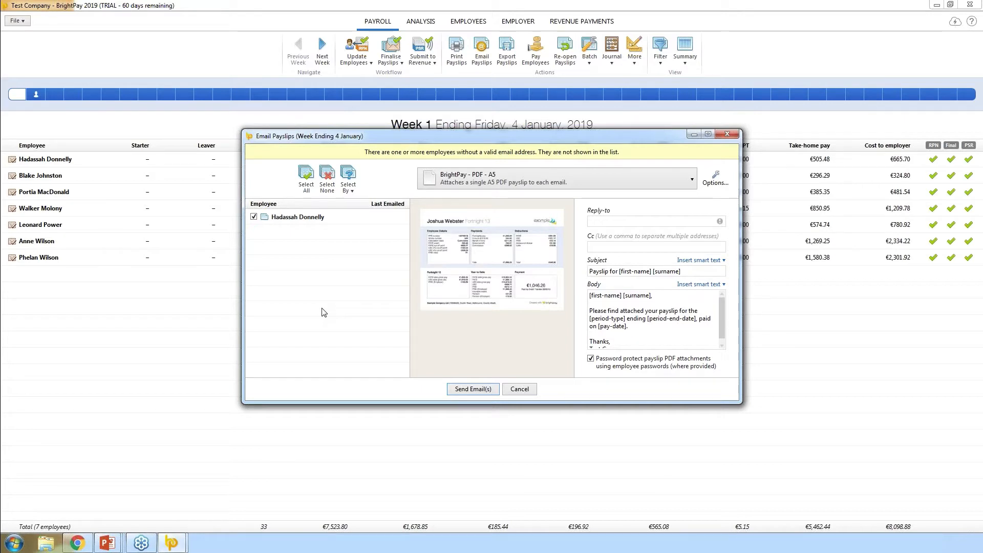
{"action": "left_click", "coordinate": [519, 389]}
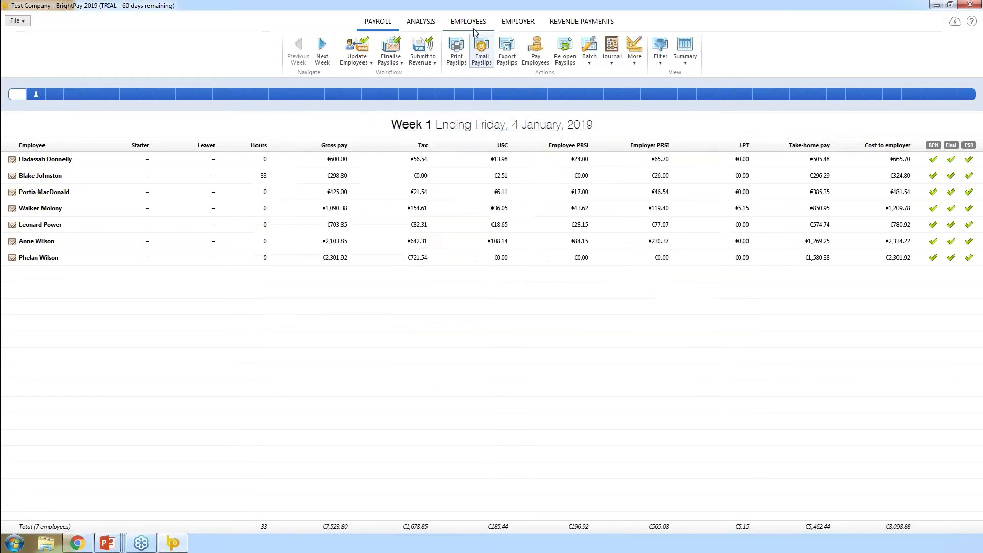
{"action": "left_click", "coordinate": [467, 21]}
{"action": "left_click", "coordinate": [46, 86]}
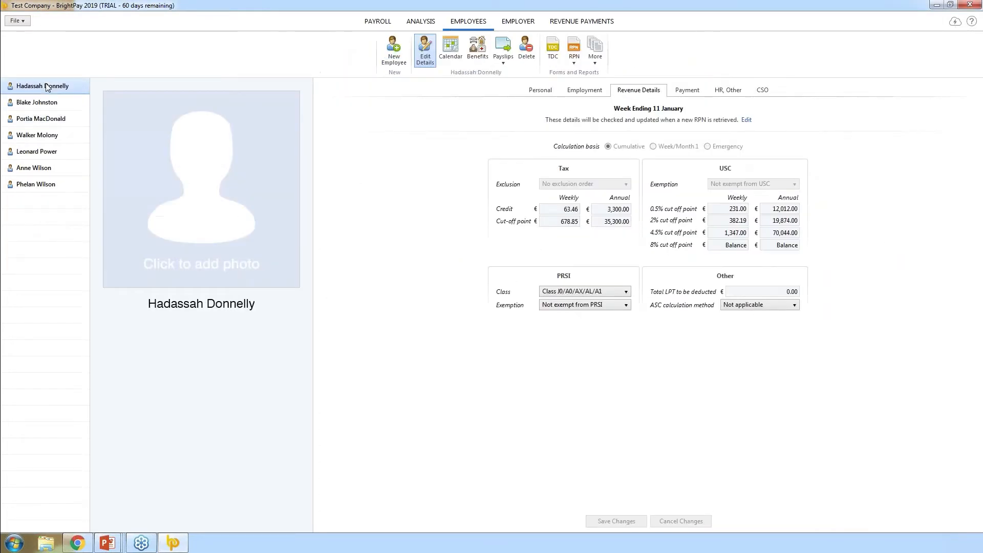
Randomise the first employee's PDF password under HR, Other, save, and return to Week 1 payroll
{"action": "left_click", "coordinate": [539, 90]}
{"action": "left_click_drag", "start_coordinate": [665, 252], "coordinate": [581, 248]}
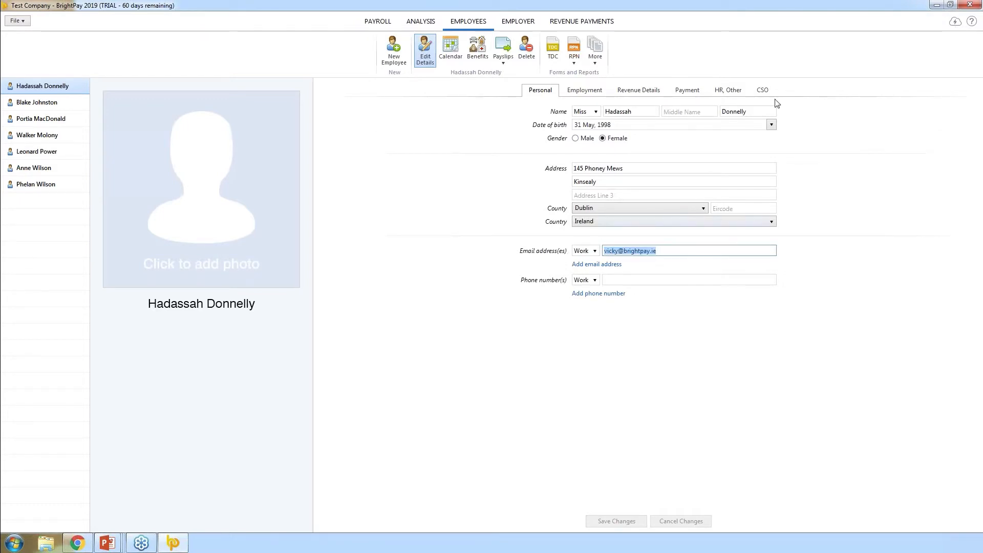
{"action": "left_click", "coordinate": [731, 93]}
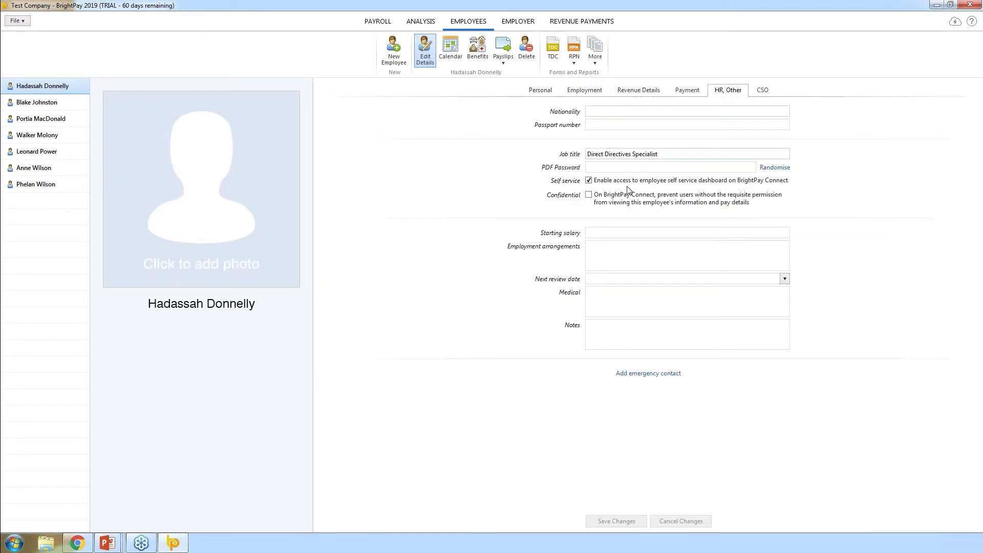
{"action": "left_click", "coordinate": [611, 167]}
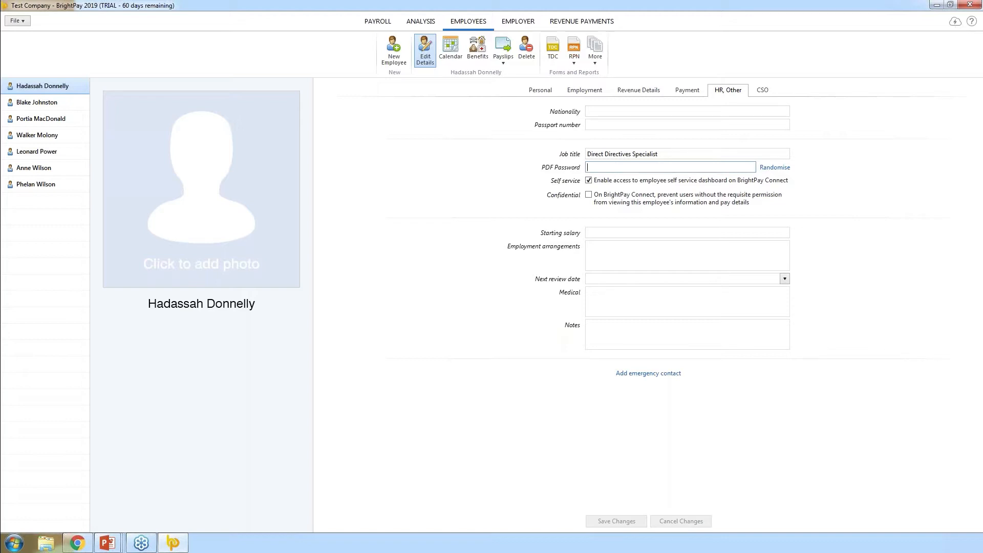
{"action": "left_click", "coordinate": [768, 168]}
{"action": "left_click", "coordinate": [625, 521]}
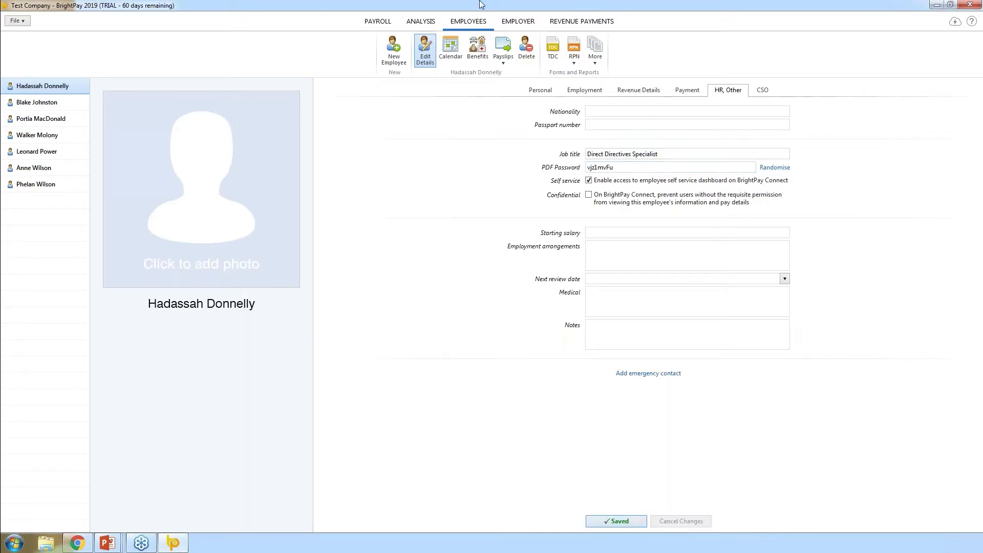
{"action": "left_click", "coordinate": [377, 23]}
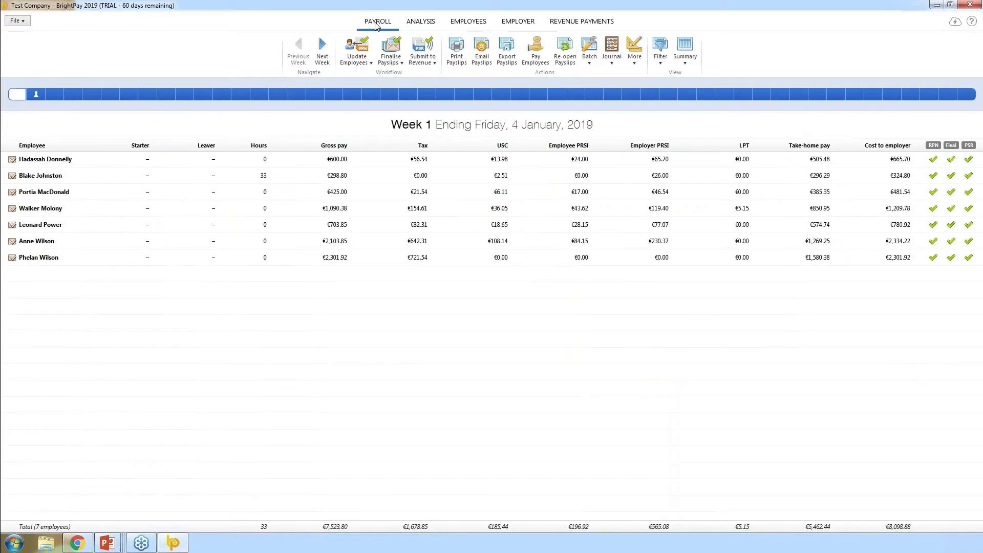
Open Email Payslips for week 1 and accept the password-protected A5 PDF payslip options
{"action": "left_click", "coordinate": [482, 48]}
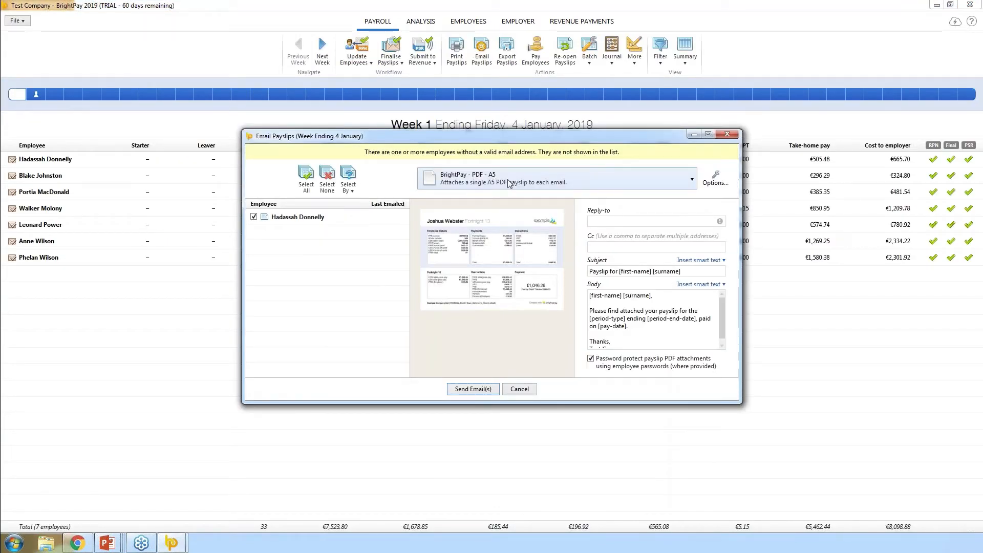
{"action": "left_click", "coordinate": [710, 183]}
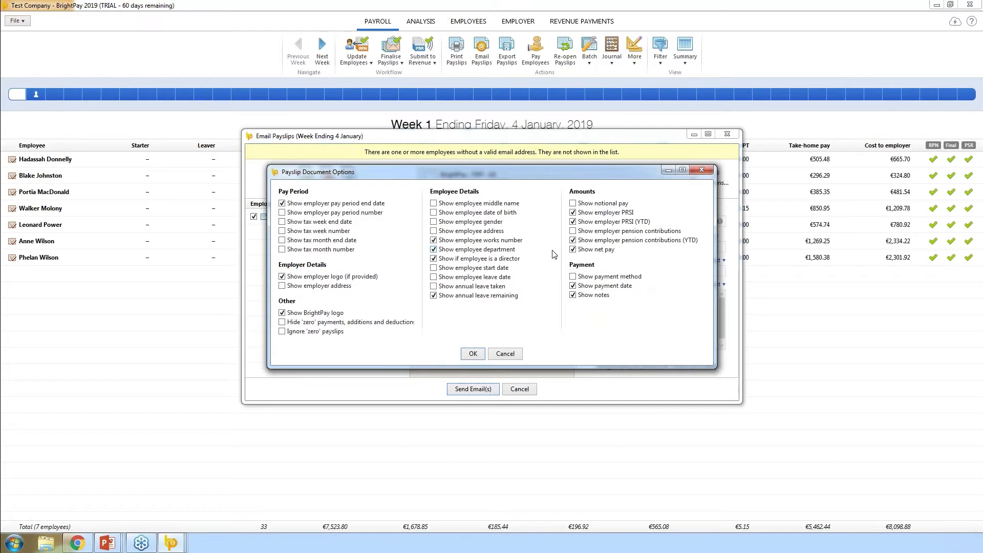
{"action": "left_click", "coordinate": [473, 354]}
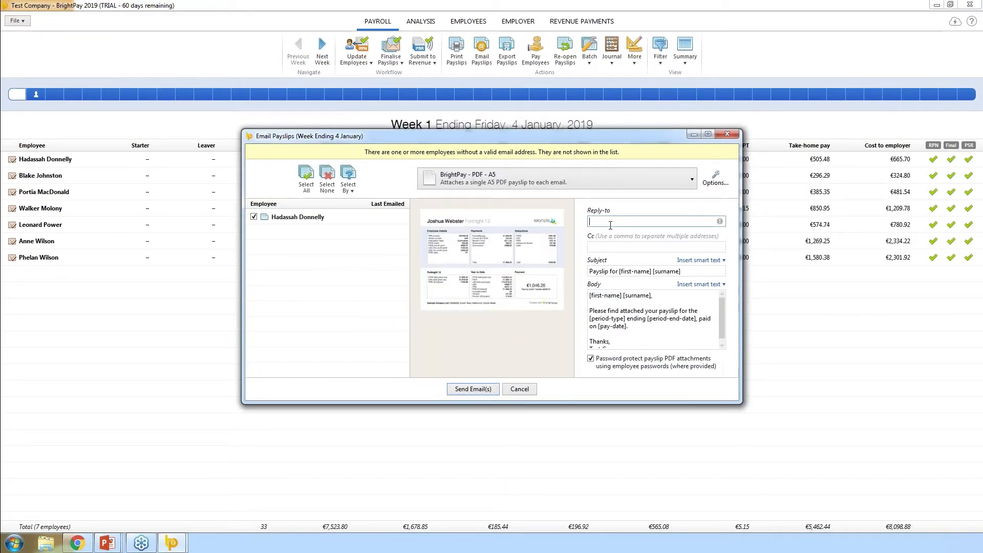
Enter the reply-to e-mail address, review the subject and body, and send the payslip emails
{"action": "key", "text": "Tab"}
{"action": "left_click", "coordinate": [648, 224]}
{"action": "key", "text": "Tab"}
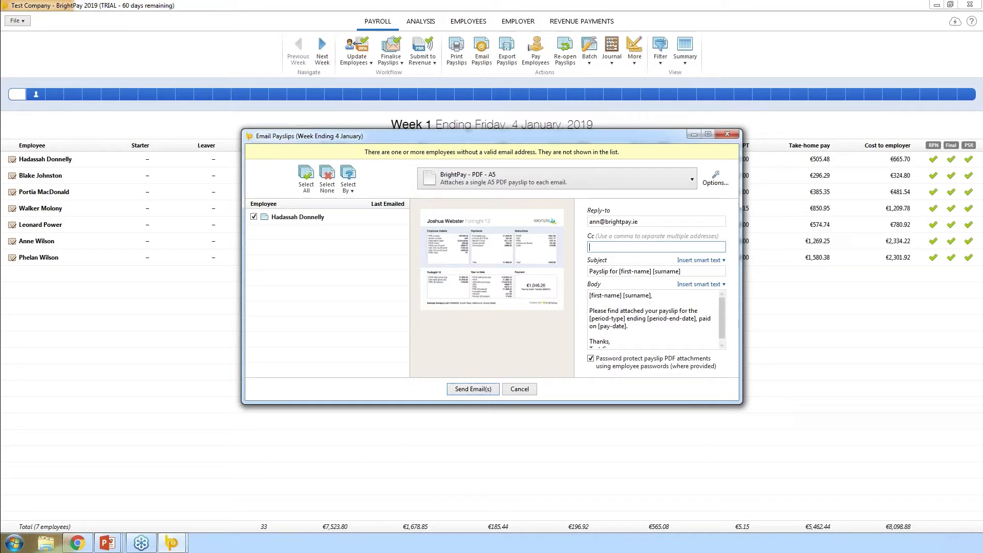
{"action": "left_click", "coordinate": [685, 272]}
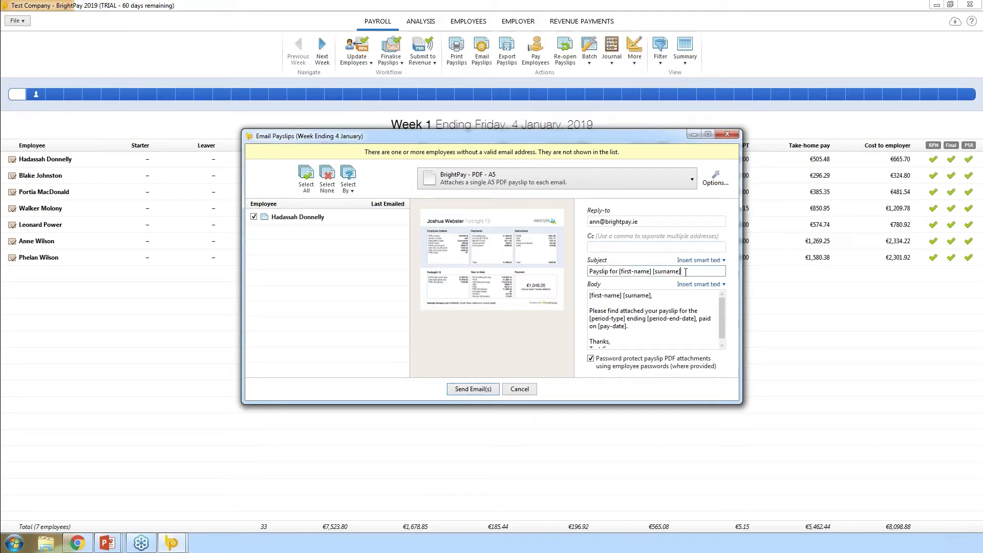
{"action": "left_click", "coordinate": [635, 337]}
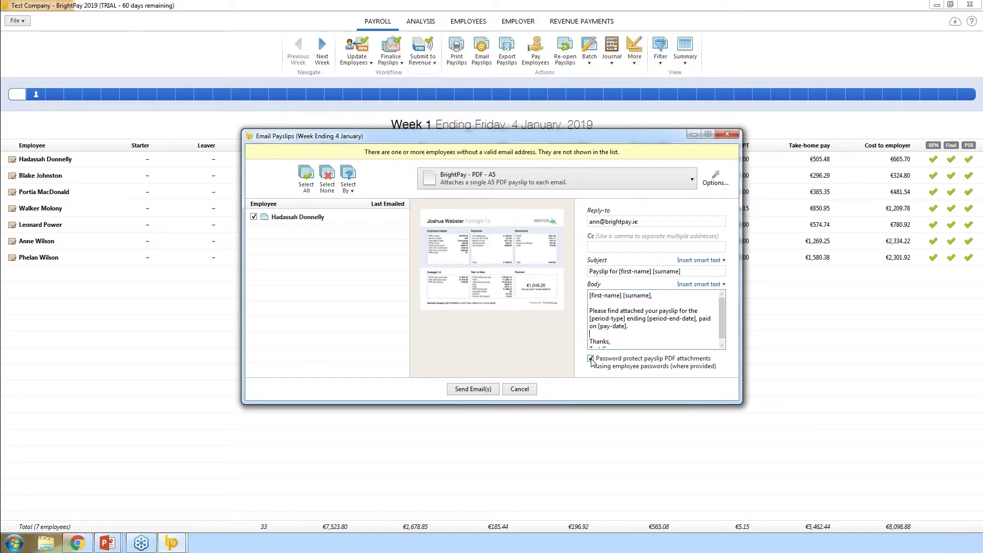
{"action": "left_click", "coordinate": [471, 391]}
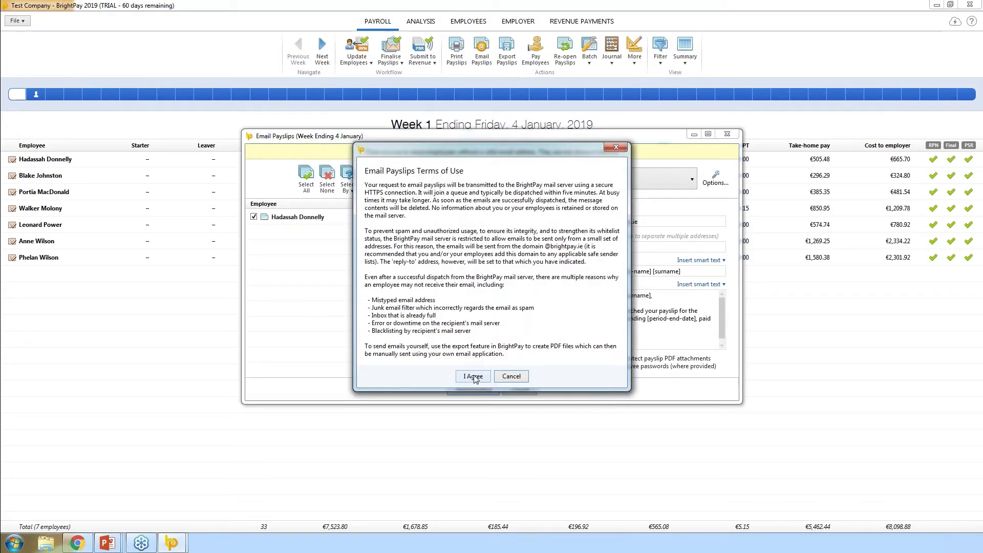
Agree to the emailing terms of use and dismiss the emails-queued confirmation
{"action": "left_click", "coordinate": [473, 376]}
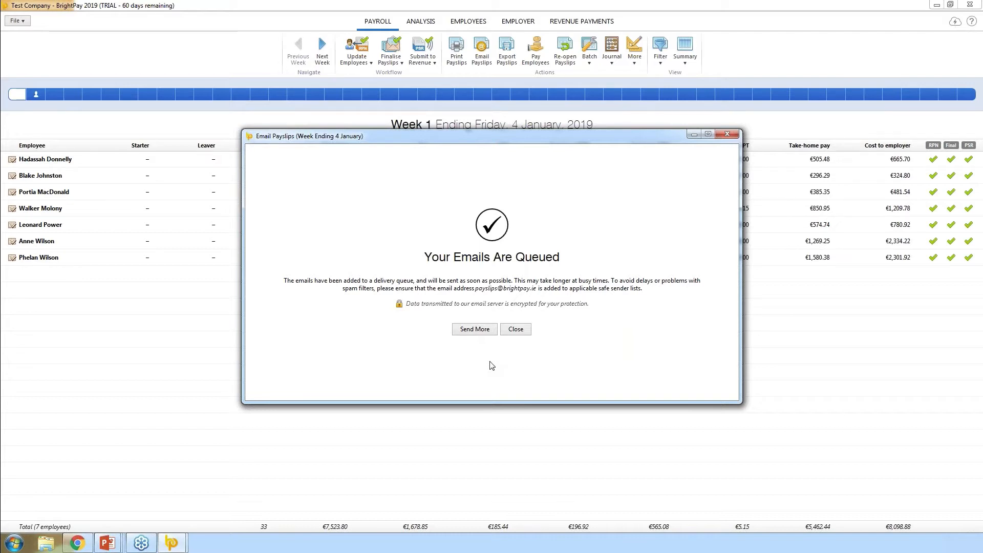
{"action": "left_click", "coordinate": [514, 332]}
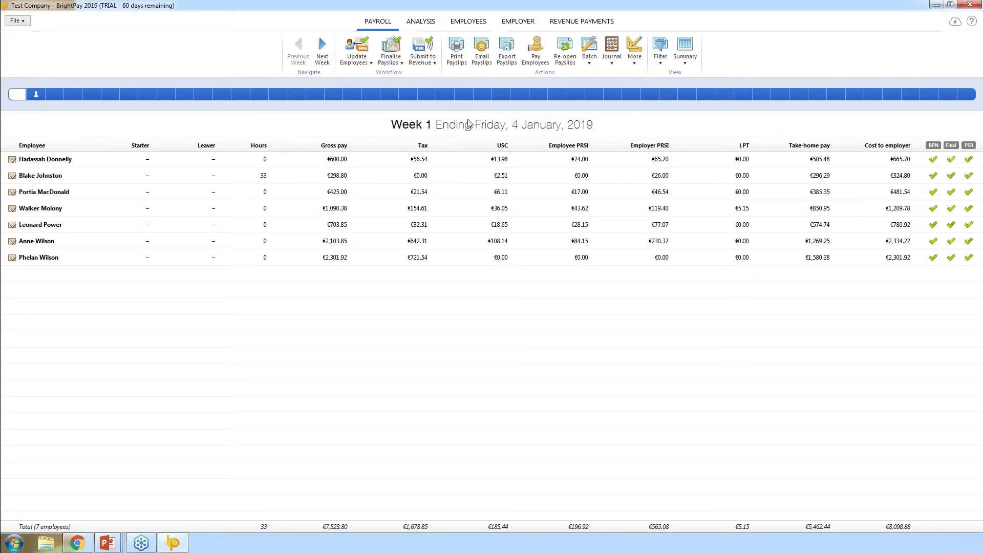
Open Pay Employees for week 1, viewing cheque then credit transfer payments (three employees, €2,382.15)
{"action": "left_click", "coordinate": [536, 58]}
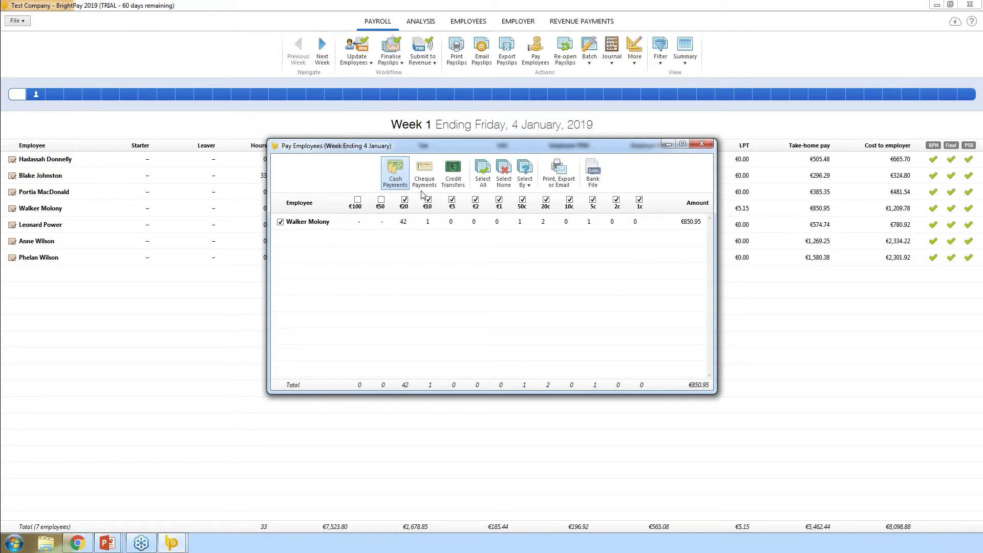
{"action": "left_click", "coordinate": [430, 172]}
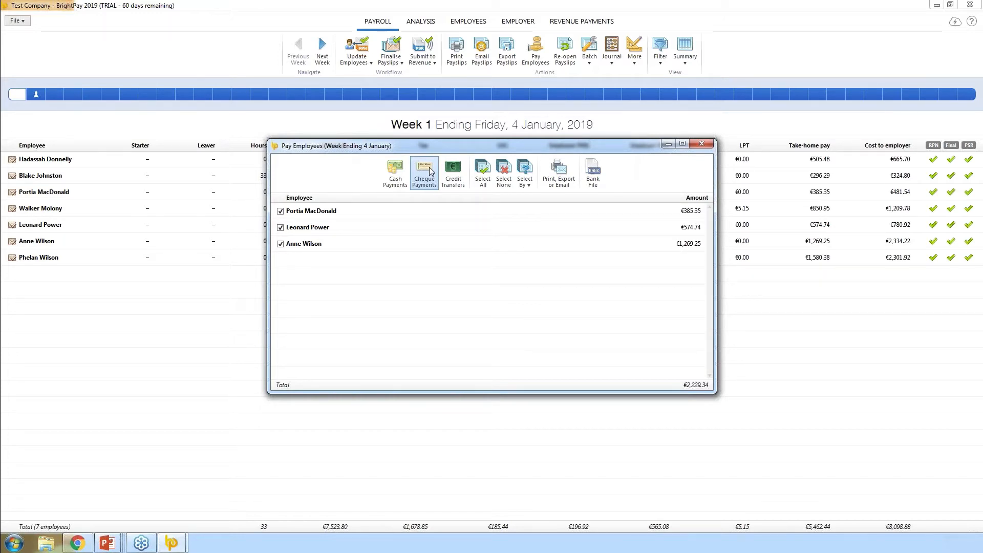
{"action": "left_click", "coordinate": [451, 182]}
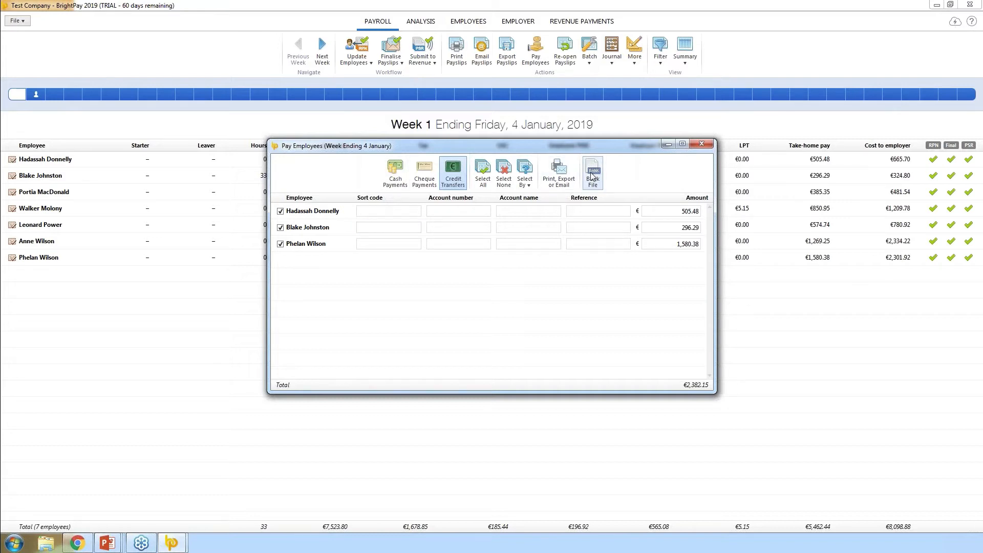
Close the Pay Employees window to return to the Week 1 payroll table
{"action": "left_click", "coordinate": [699, 146]}
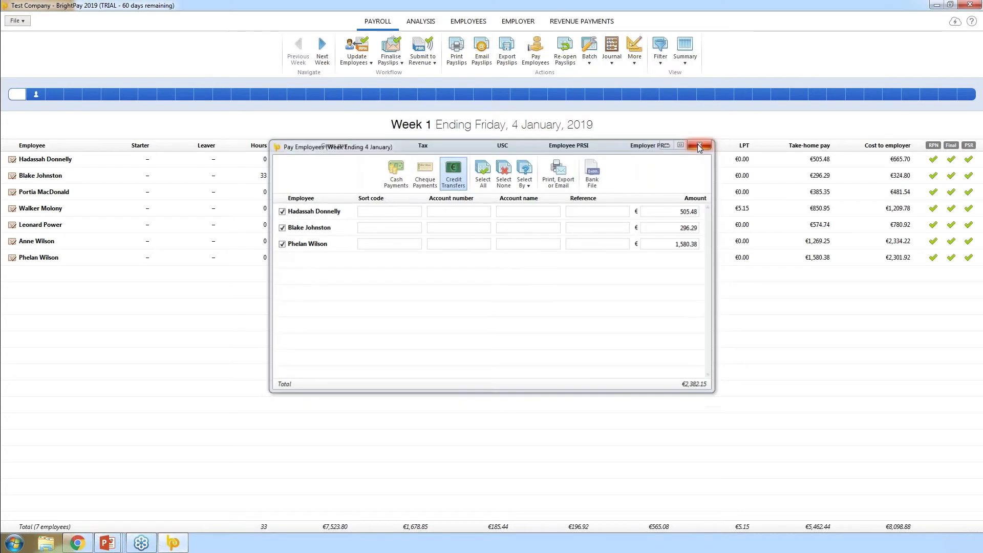
Add a new employer bank account: AIB, branch Ashbourne, sort code 932396, account 12345678
{"action": "left_click", "coordinate": [516, 23]}
{"action": "left_click", "coordinate": [647, 51]}
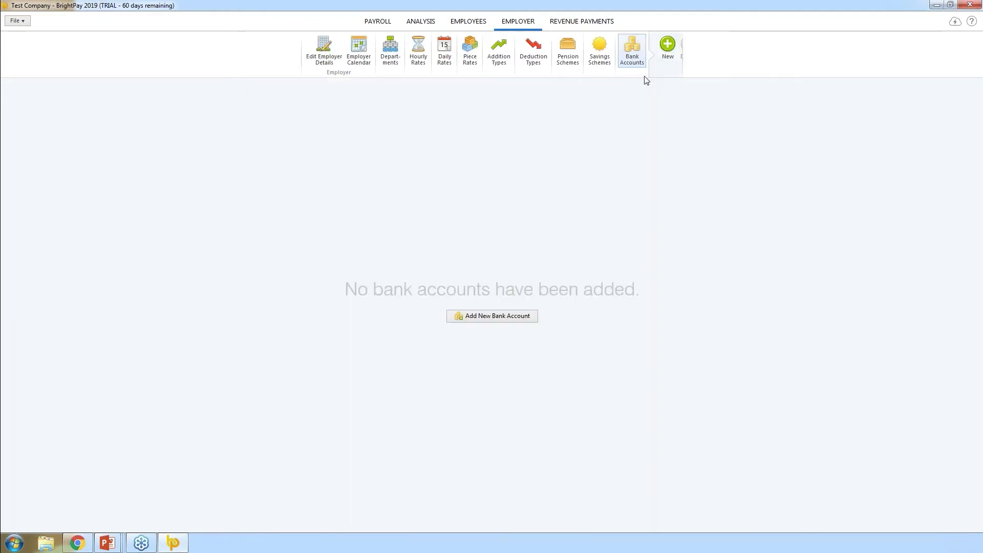
{"action": "left_click", "coordinate": [493, 316]}
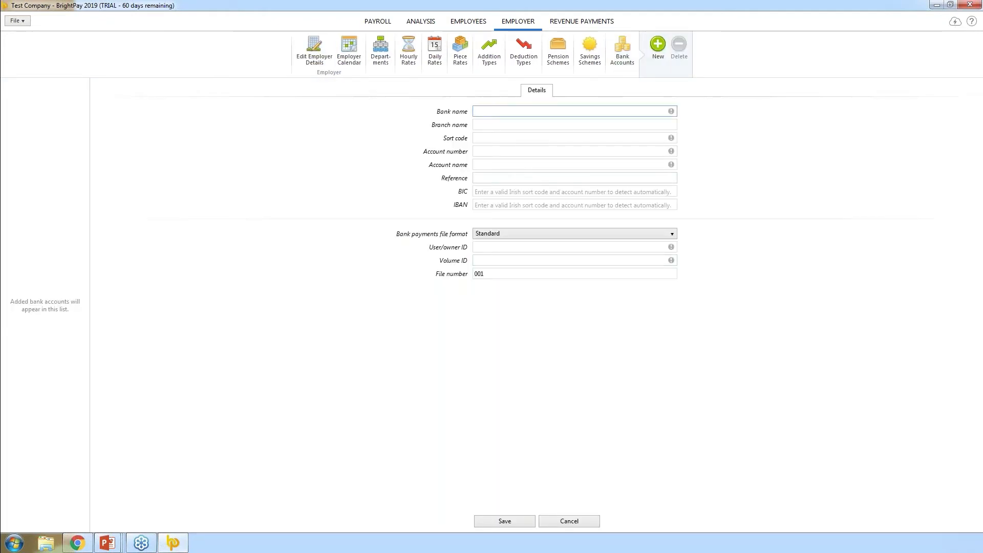
{"action": "type", "text": "AIB"}
{"action": "key", "text": "Tab"}
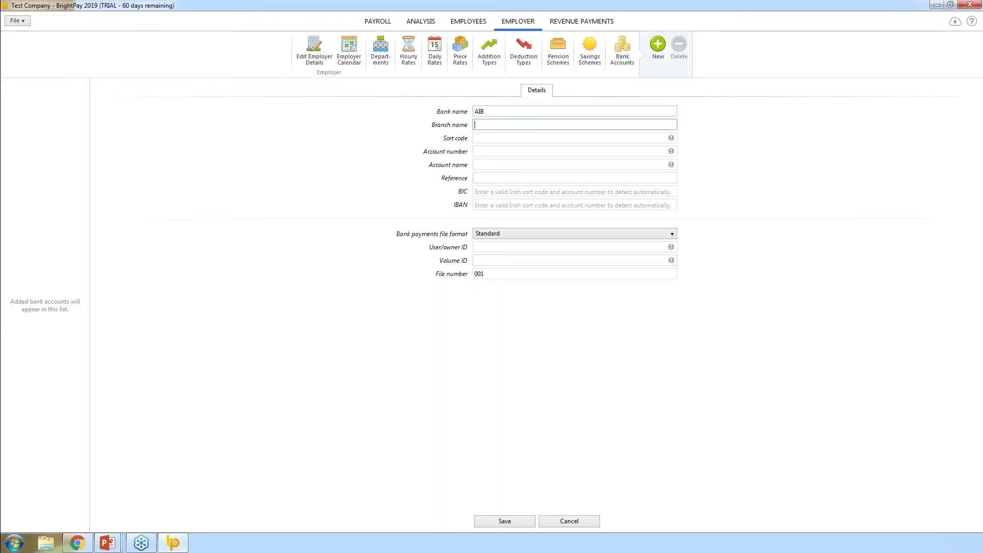
{"action": "type", "text": "Ashbourne"}
{"action": "key", "text": "Tab"}
{"action": "type", "text": "932396"}
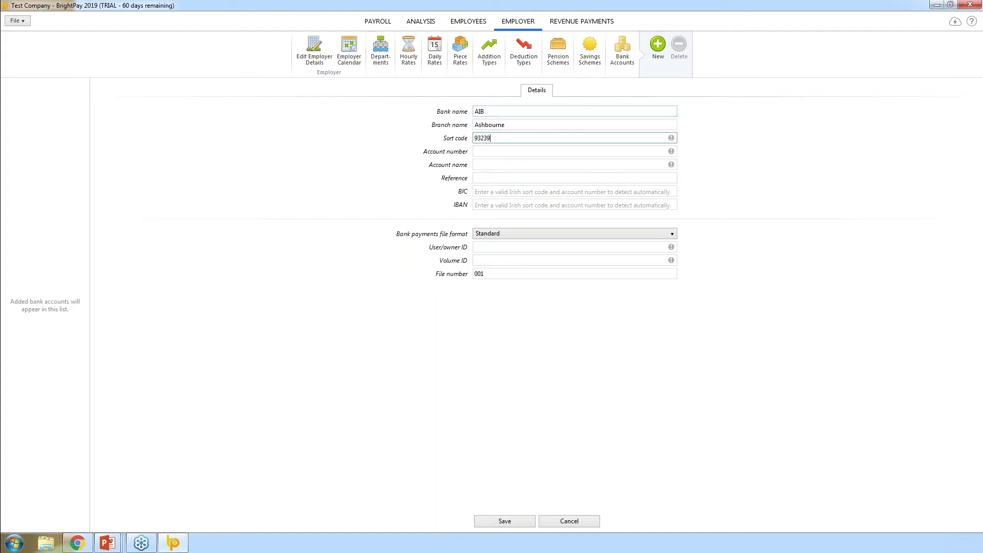
{"action": "key", "text": "Tab"}
{"action": "type", "text": "12345678"}
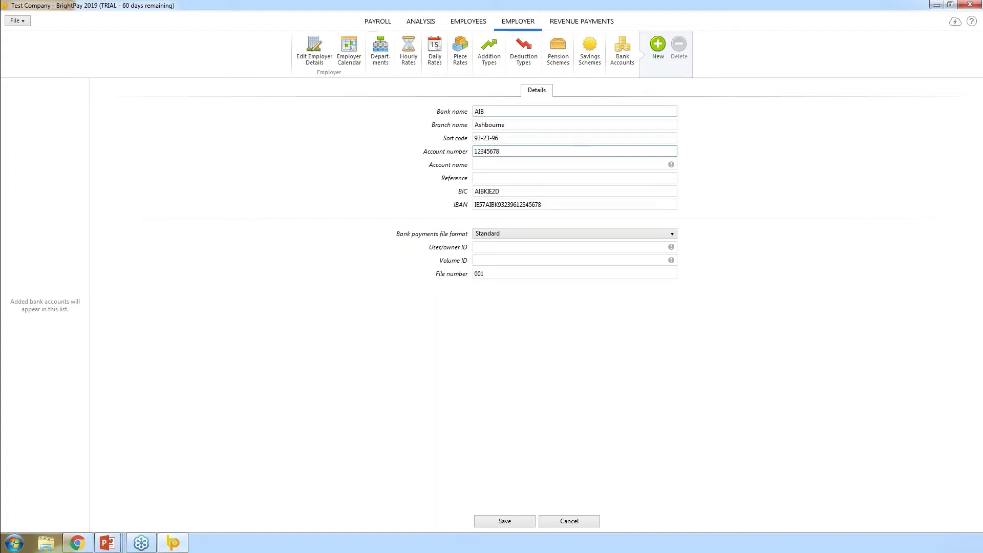
Set the account name to 'Test Co' and the payment reference to 'Payroll'
{"action": "left_click", "coordinate": [500, 163]}
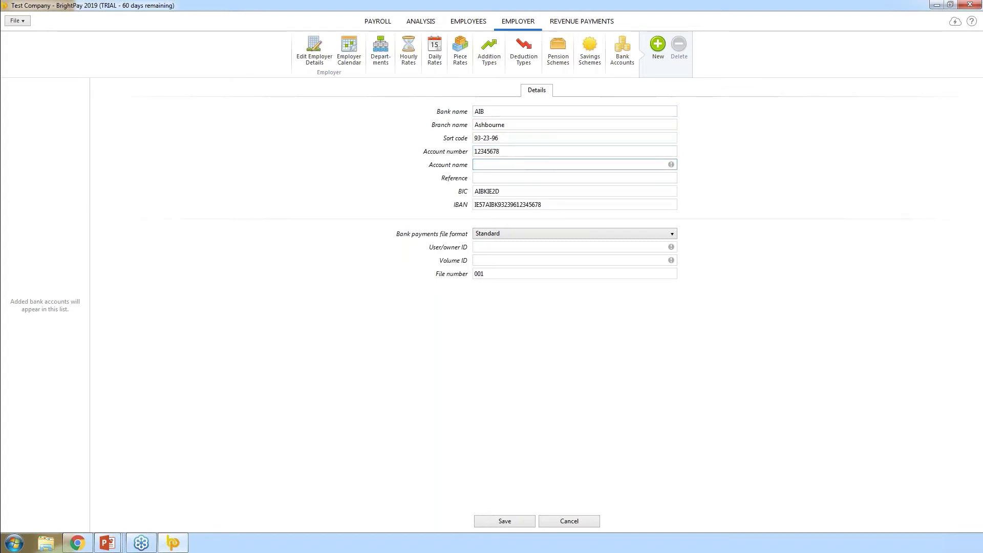
{"action": "type", "text": "Test Co."}
{"action": "left_click", "coordinate": [497, 178]}
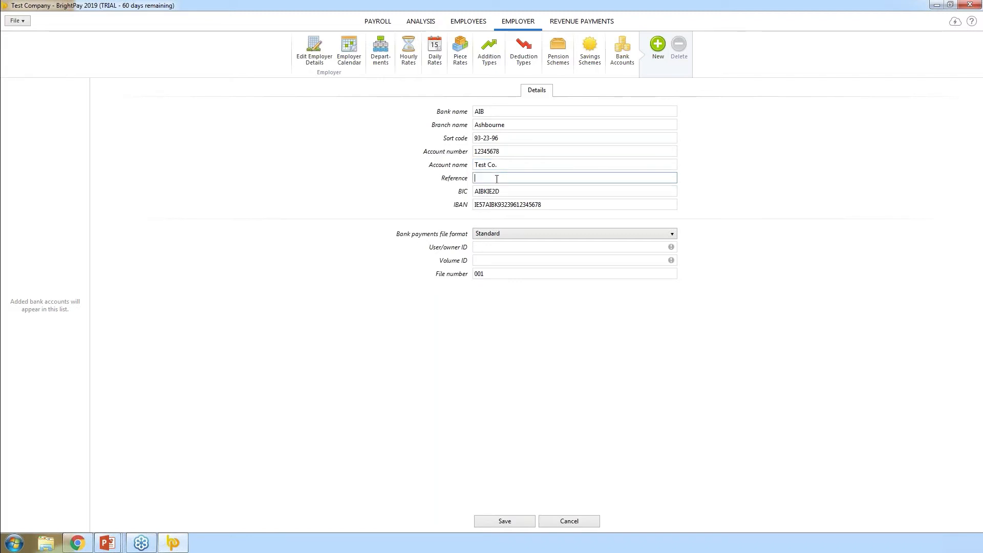
{"action": "type", "text": "Payroll"}
{"action": "left_click", "coordinate": [487, 248]}
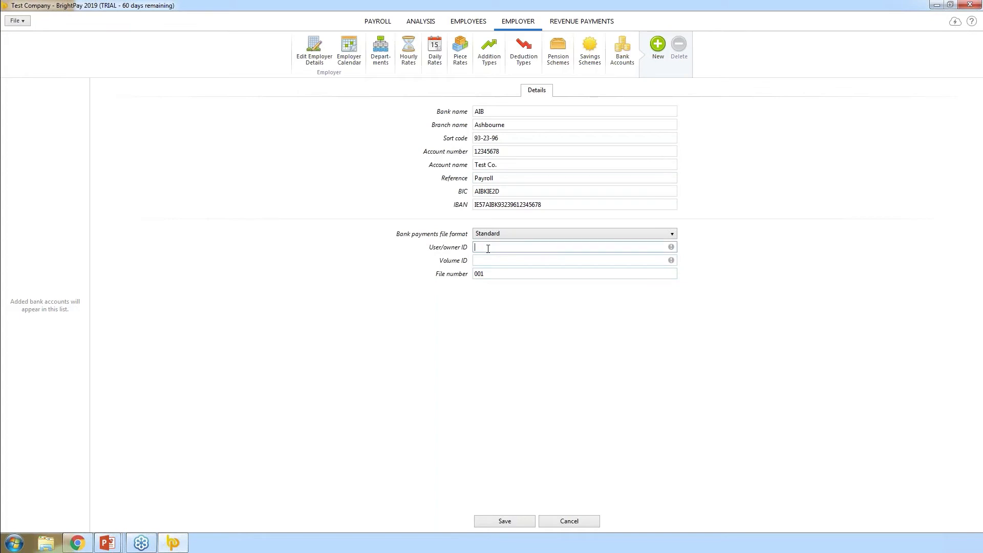
Choose the SEPA file format with creditor ID 123456, save the account, and return to Payroll
{"action": "left_click", "coordinate": [554, 234]}
{"action": "left_click", "coordinate": [515, 265]}
{"action": "left_click", "coordinate": [511, 247]}
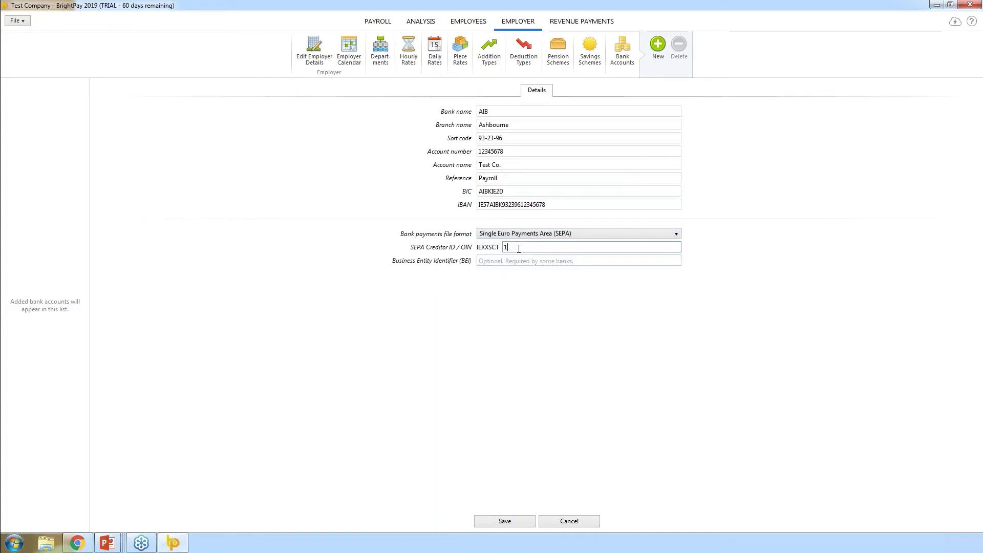
{"action": "type", "text": "123456"}
{"action": "left_click", "coordinate": [496, 347]}
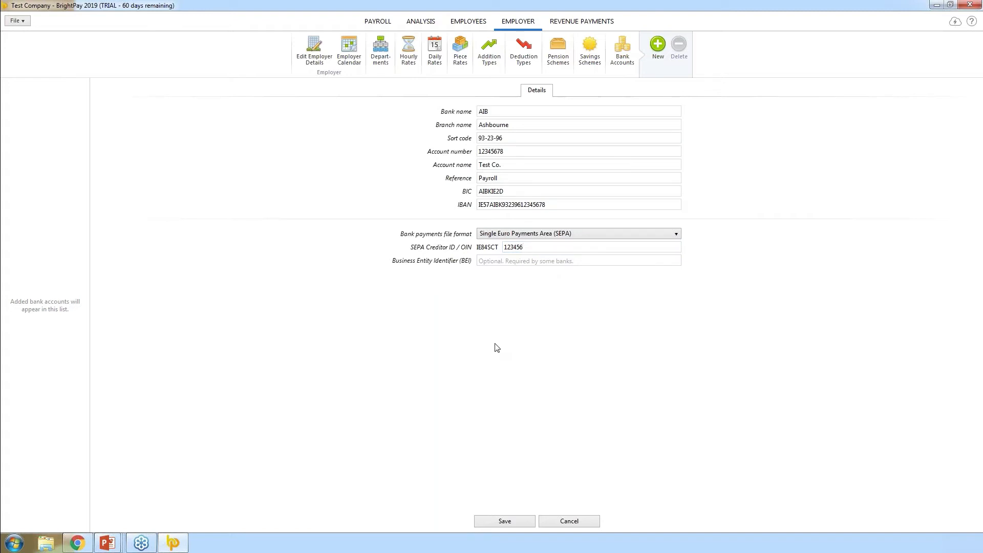
{"action": "left_click", "coordinate": [496, 522]}
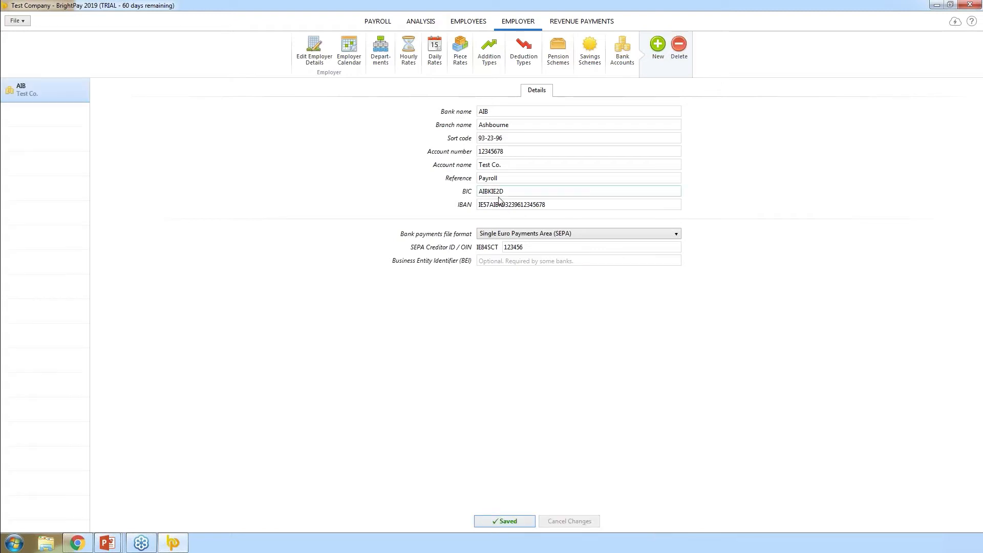
{"action": "left_click", "coordinate": [385, 24]}
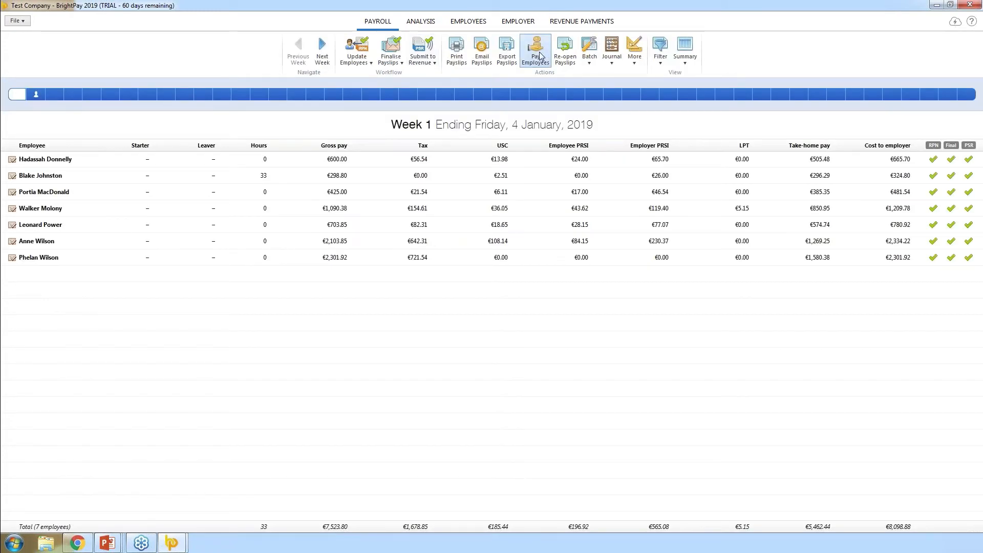
Start a bank payments file for Week 1 credit transfers, acknowledging the missing bank details warning
{"action": "left_click", "coordinate": [538, 54]}
{"action": "left_click", "coordinate": [451, 174]}
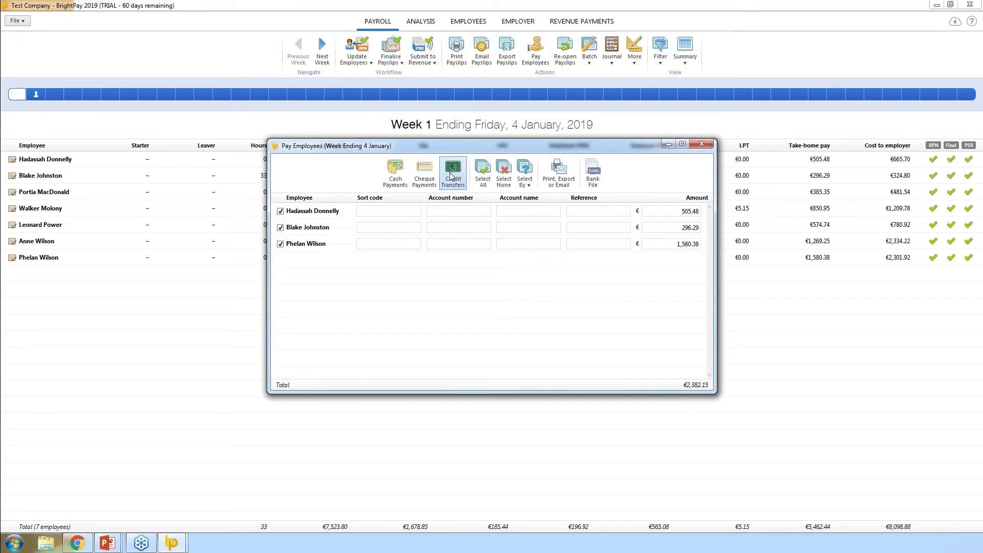
{"action": "left_click", "coordinate": [592, 174]}
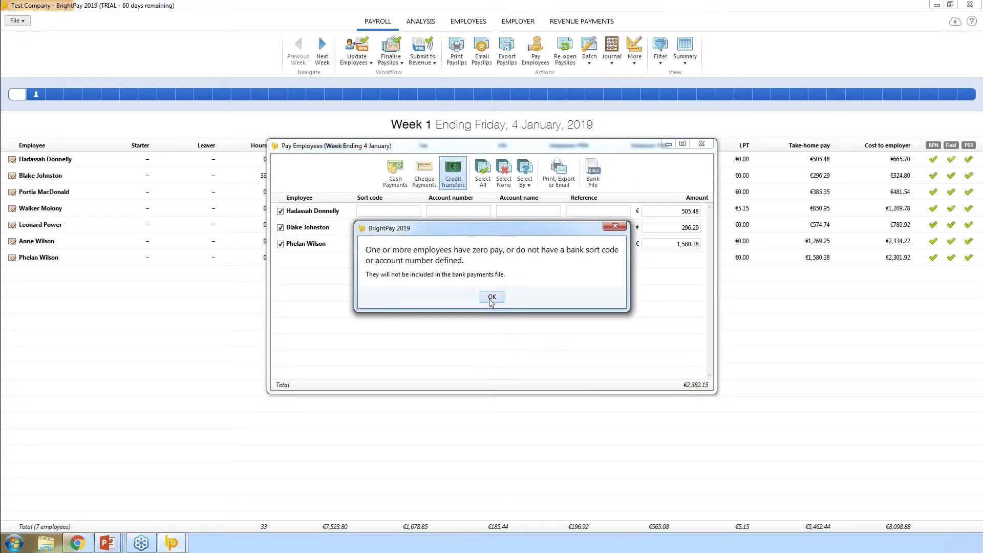
{"action": "left_click", "coordinate": [491, 298]}
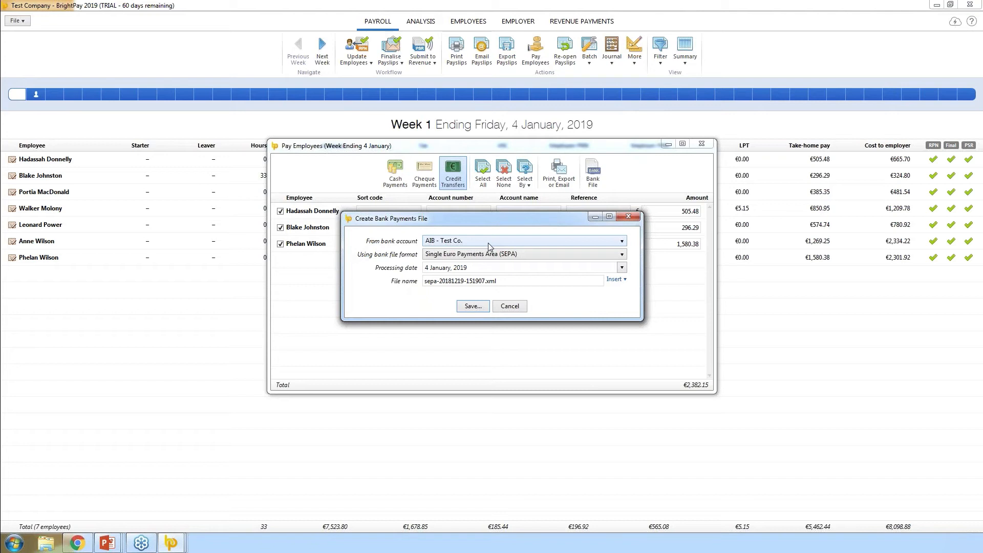
Review the processing date, then cancel the bank file and close Pay Employees
{"action": "left_click", "coordinate": [474, 266]}
{"action": "left_click", "coordinate": [473, 309]}
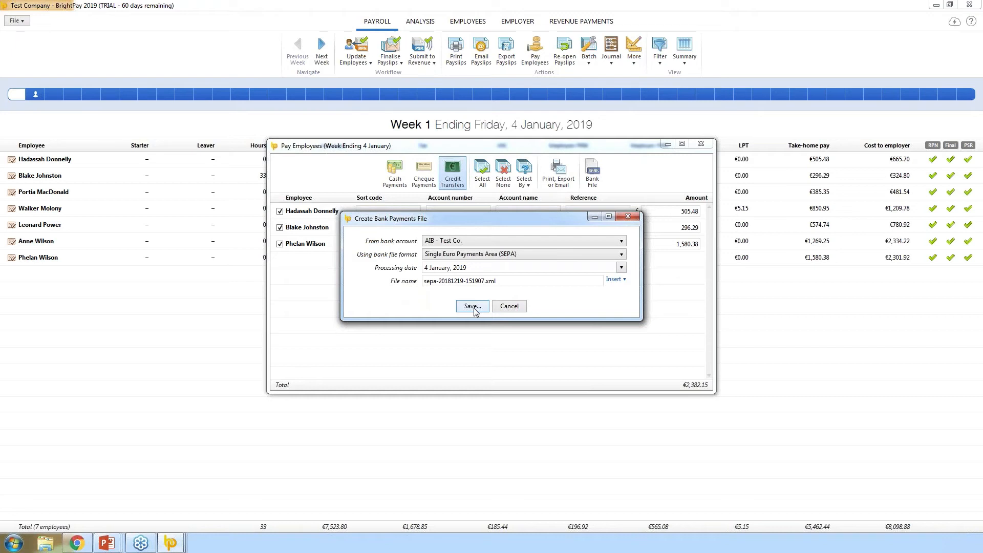
{"action": "left_click", "coordinate": [508, 307]}
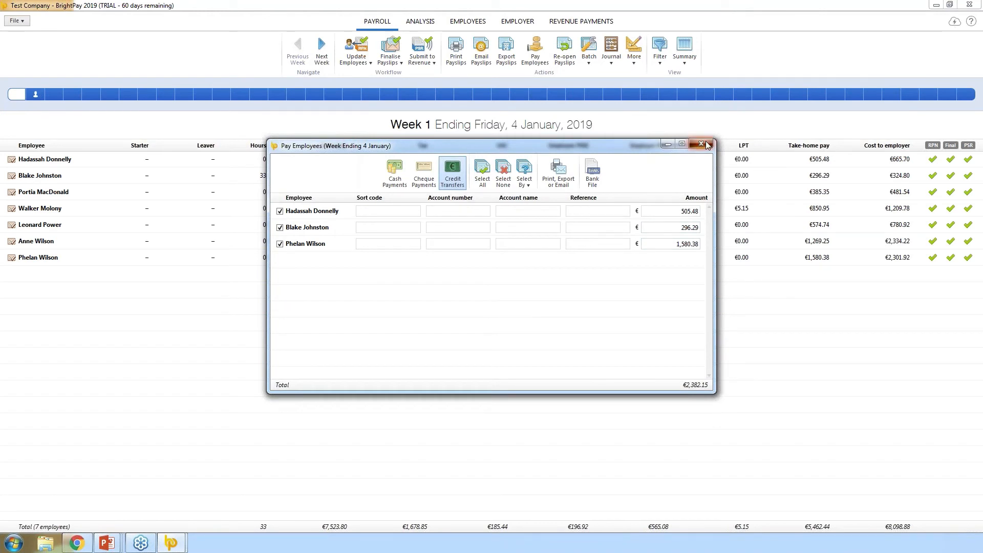
{"action": "left_click", "coordinate": [706, 144]}
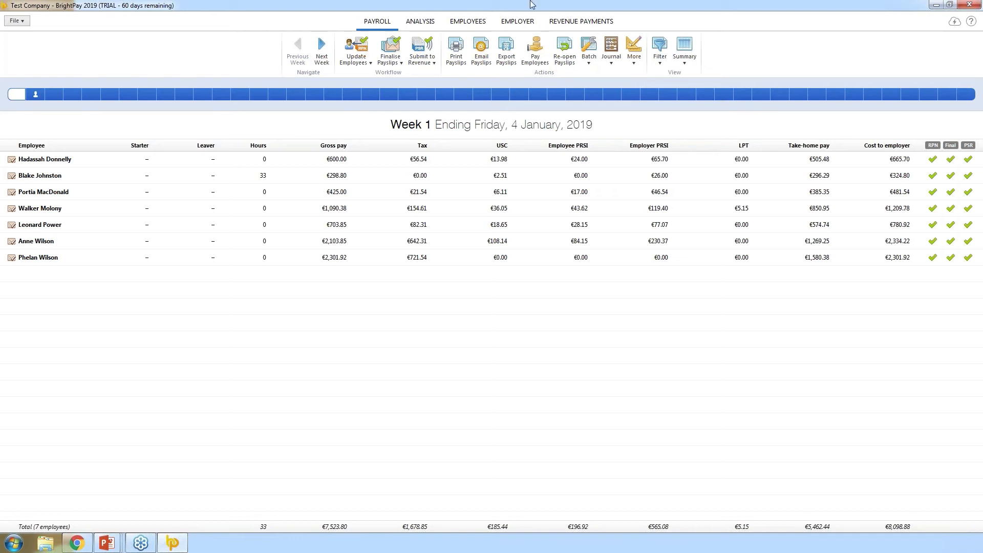
Switch to the Analysis section
{"action": "left_click", "coordinate": [420, 21]}
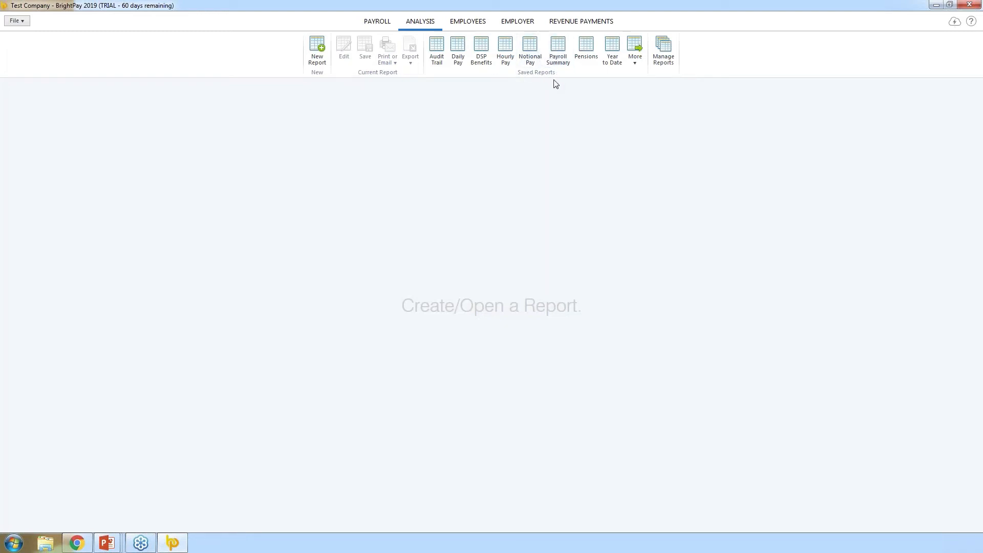
Run the saved Payroll Summary report on individual employees for Week 1 and view its export options
{"action": "left_click", "coordinate": [558, 51]}
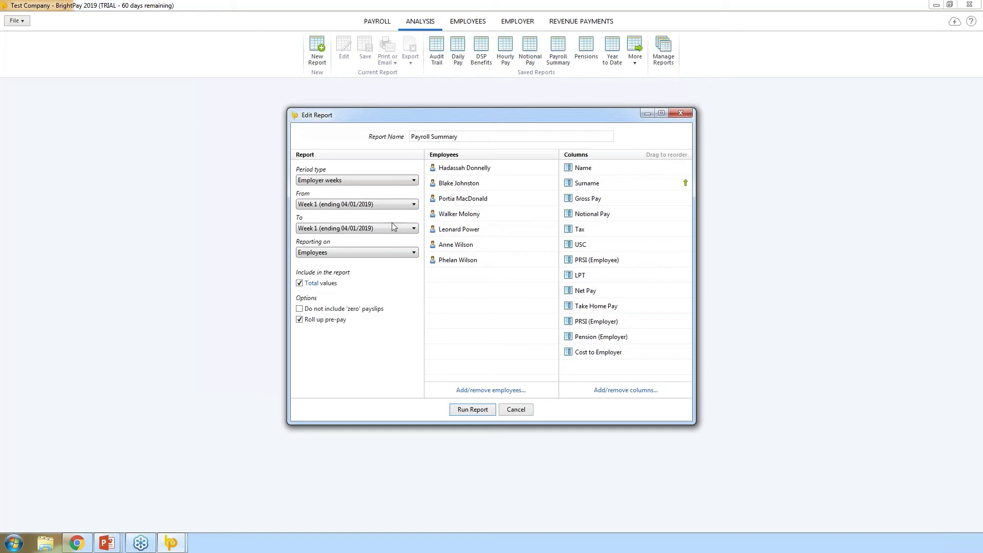
{"action": "left_click", "coordinate": [379, 252]}
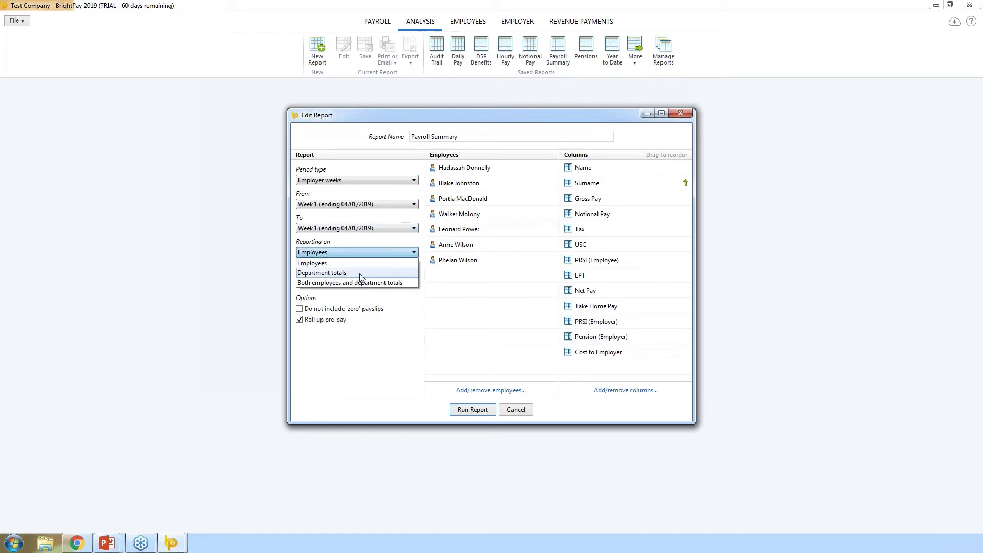
{"action": "left_click", "coordinate": [472, 303]}
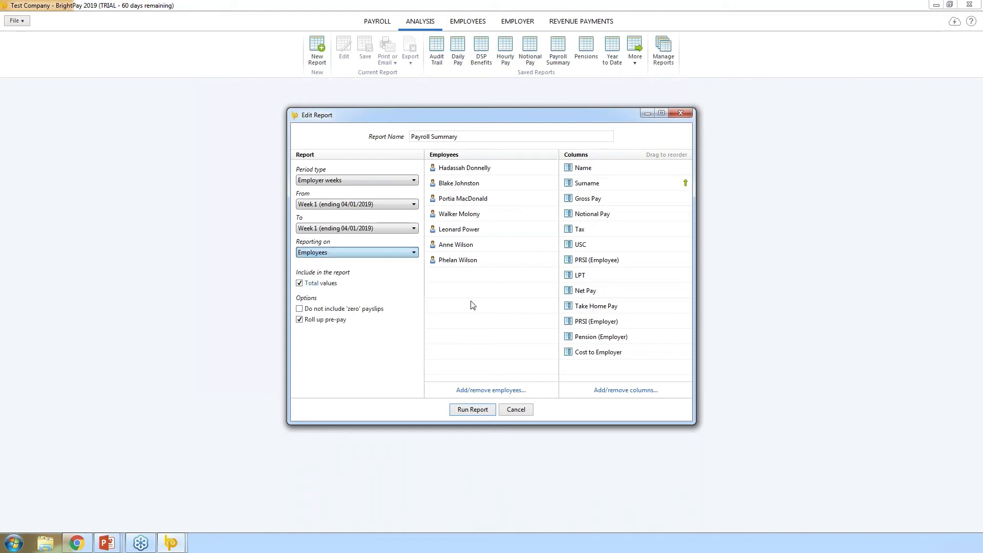
{"action": "left_click", "coordinate": [483, 412]}
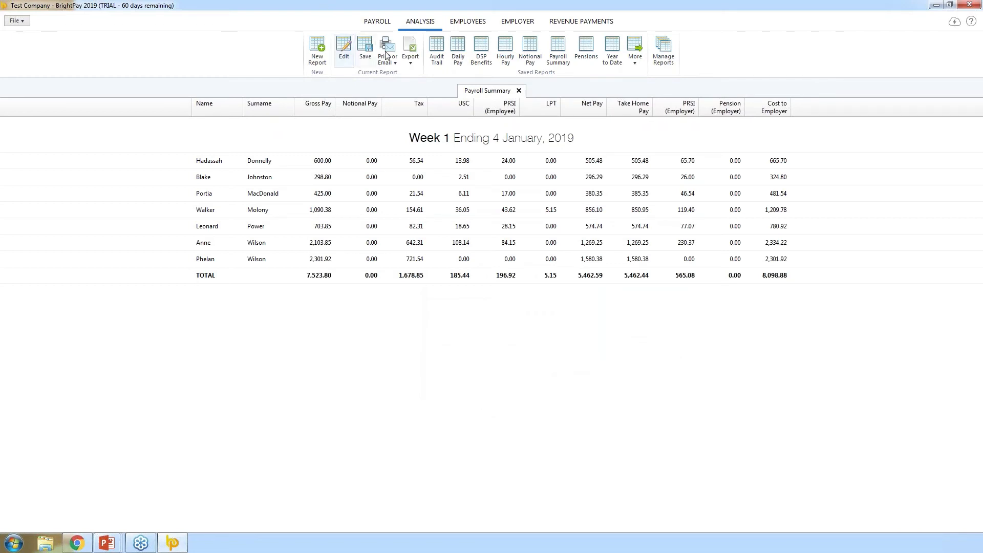
{"action": "left_click", "coordinate": [410, 61]}
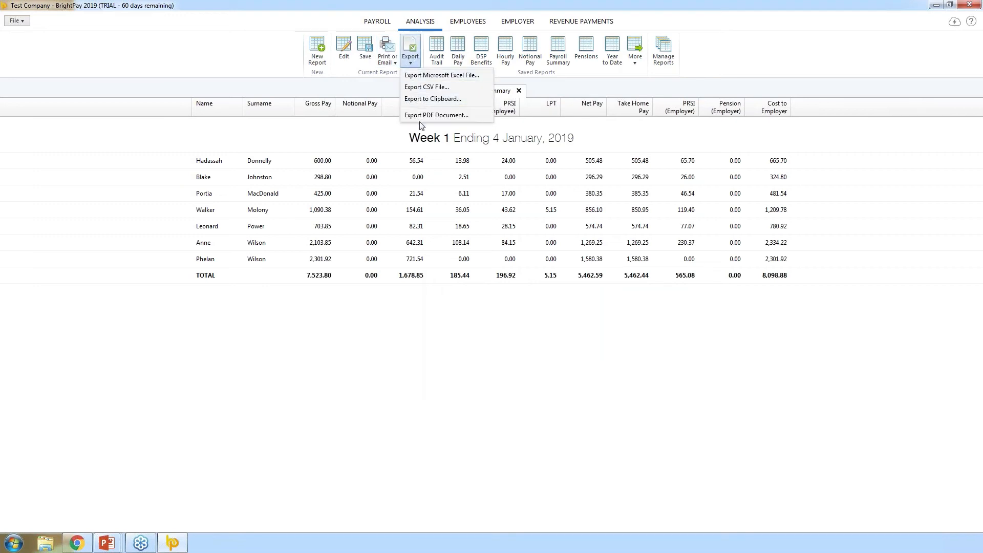
Edit the Payroll Summary to keep only the first employee, add a PPS Number column, and rerun it
{"action": "left_click", "coordinate": [323, 131]}
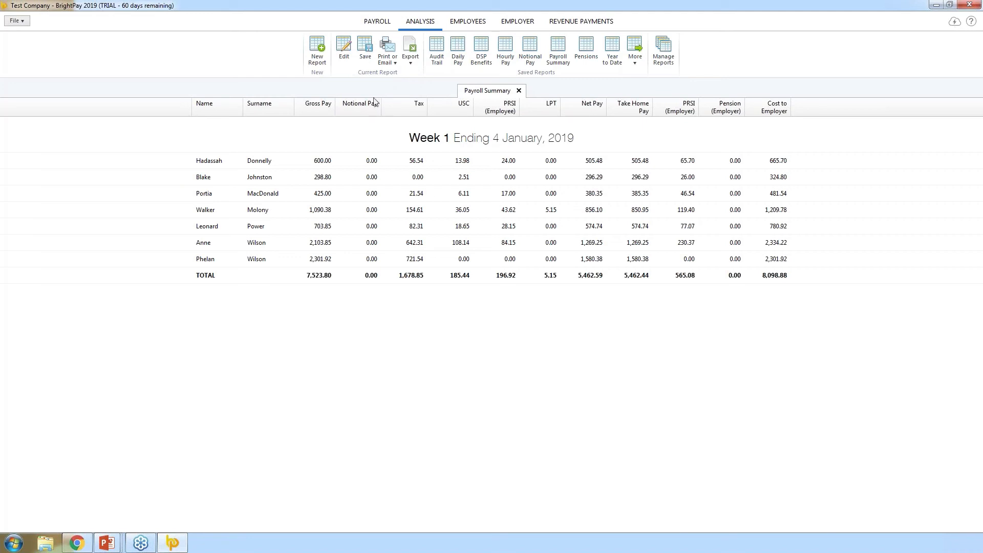
{"action": "left_click", "coordinate": [344, 48]}
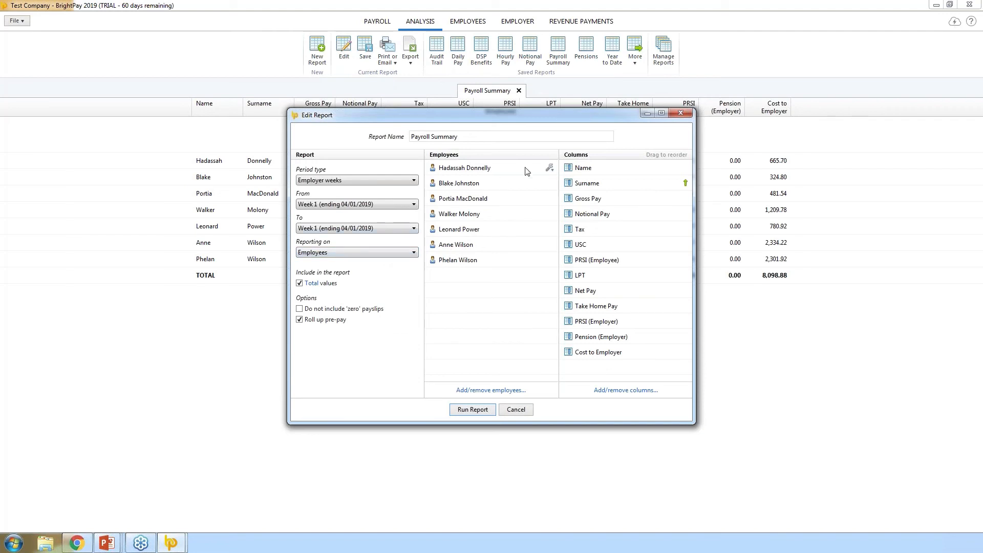
{"action": "left_click", "coordinate": [550, 167]}
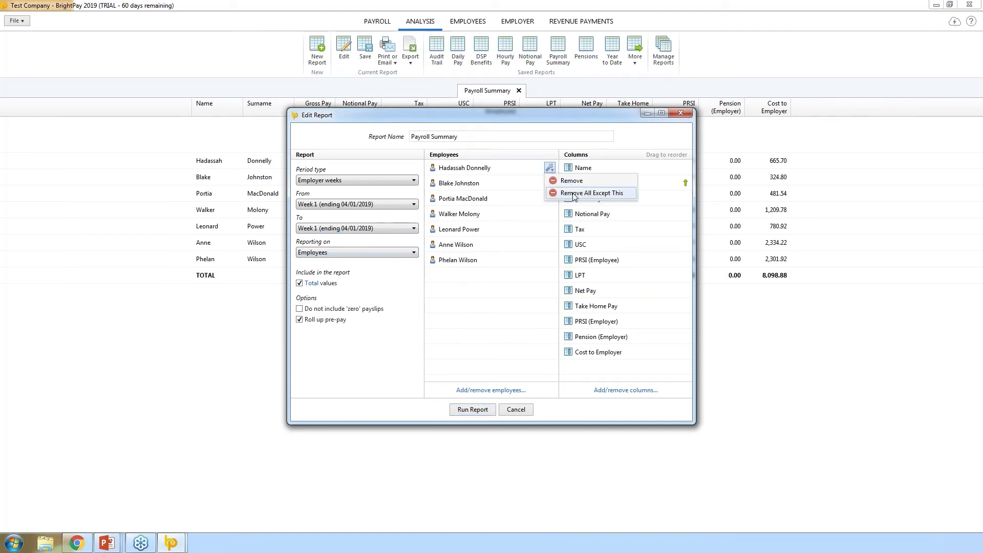
{"action": "left_click", "coordinate": [575, 199]}
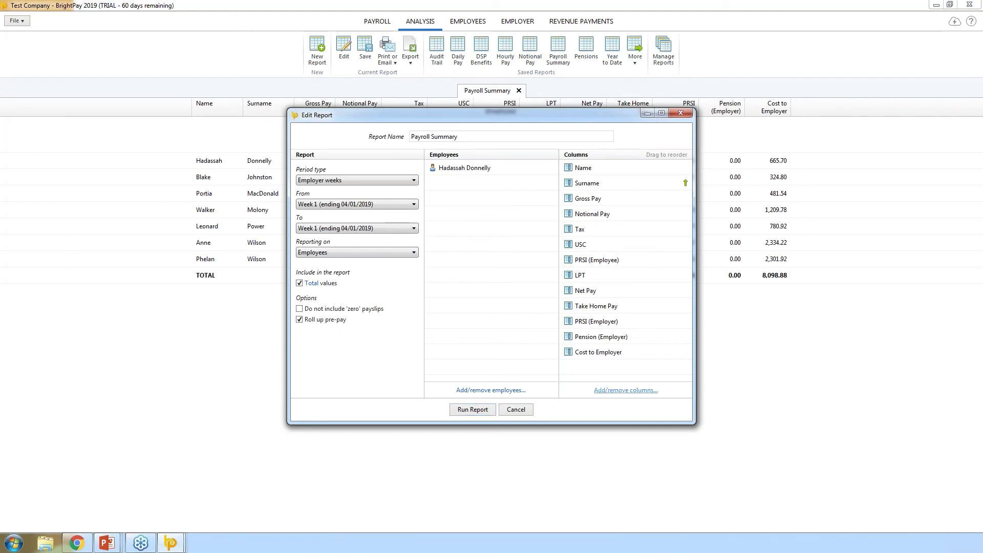
{"action": "left_click", "coordinate": [626, 390]}
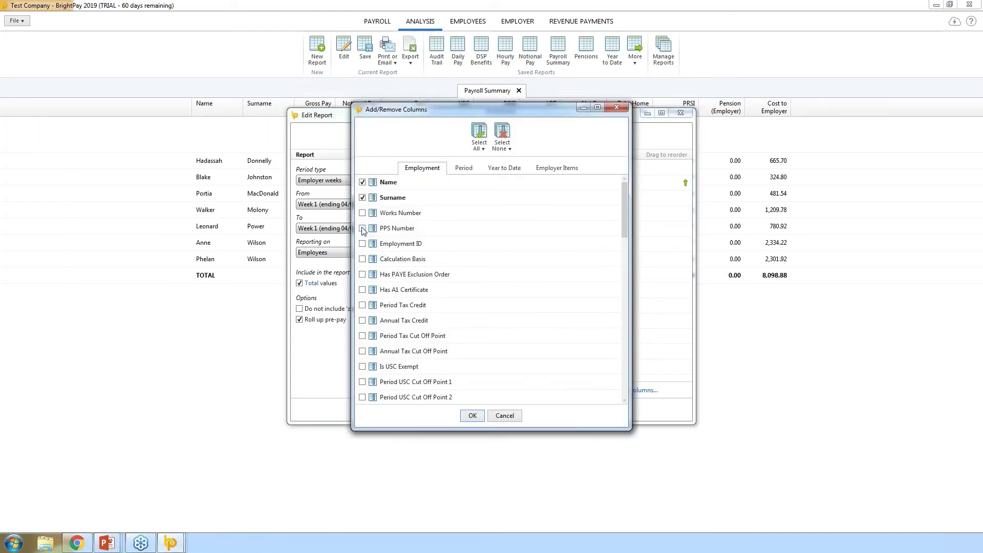
{"action": "left_click", "coordinate": [362, 228]}
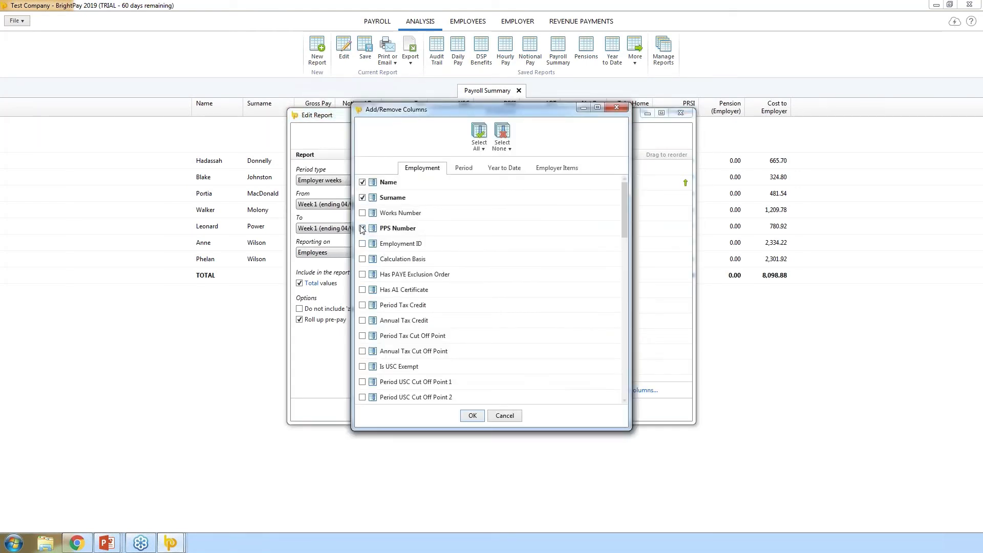
{"action": "left_click", "coordinate": [472, 416]}
{"action": "left_click", "coordinate": [472, 410]}
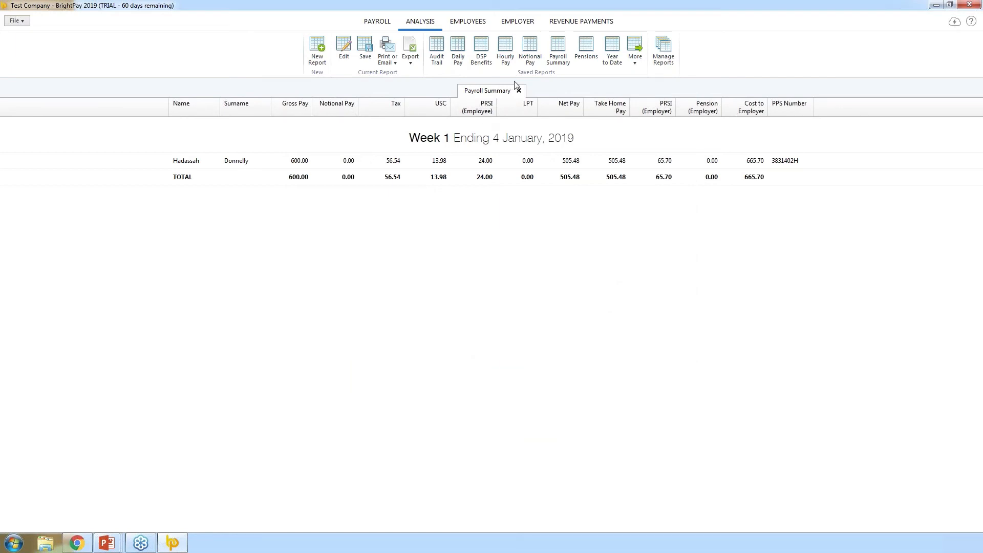
Create and run a new report named 'PPS Number' with Name, Surname and PPS Number columns
{"action": "left_click", "coordinate": [316, 48]}
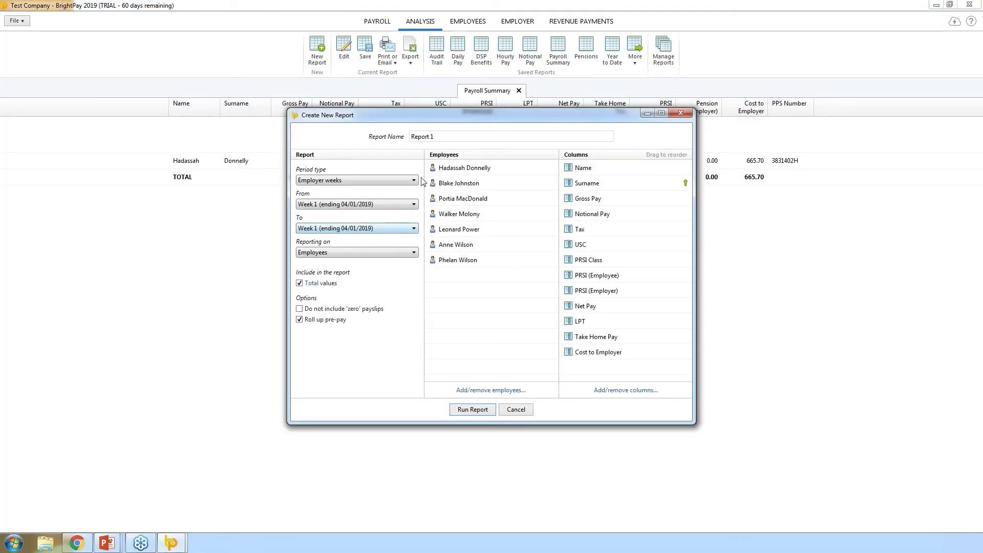
{"action": "left_click", "coordinate": [392, 138]}
{"action": "type", "text": "PPS Numbers"}
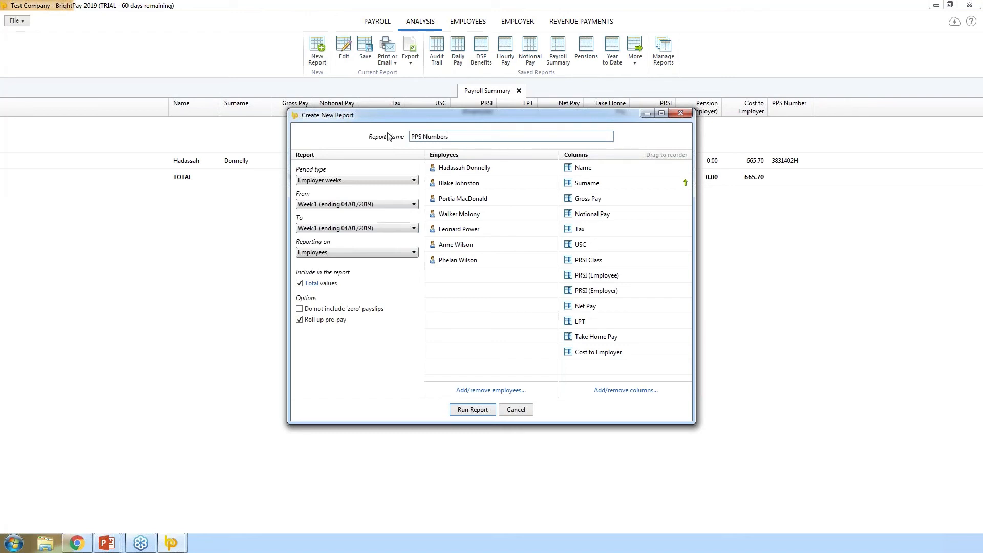
{"action": "left_click", "coordinate": [605, 391]}
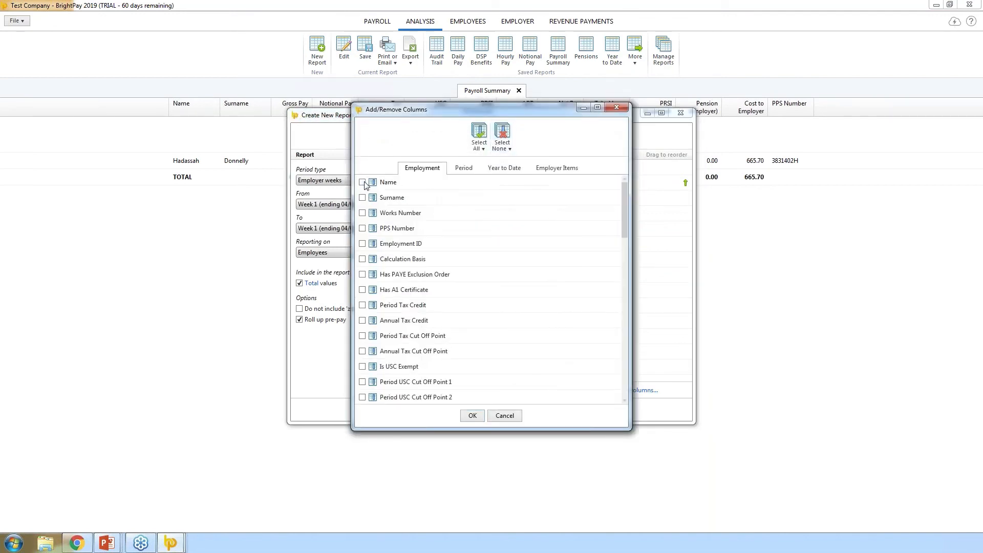
{"action": "left_click", "coordinate": [361, 228]}
{"action": "left_click", "coordinate": [471, 416]}
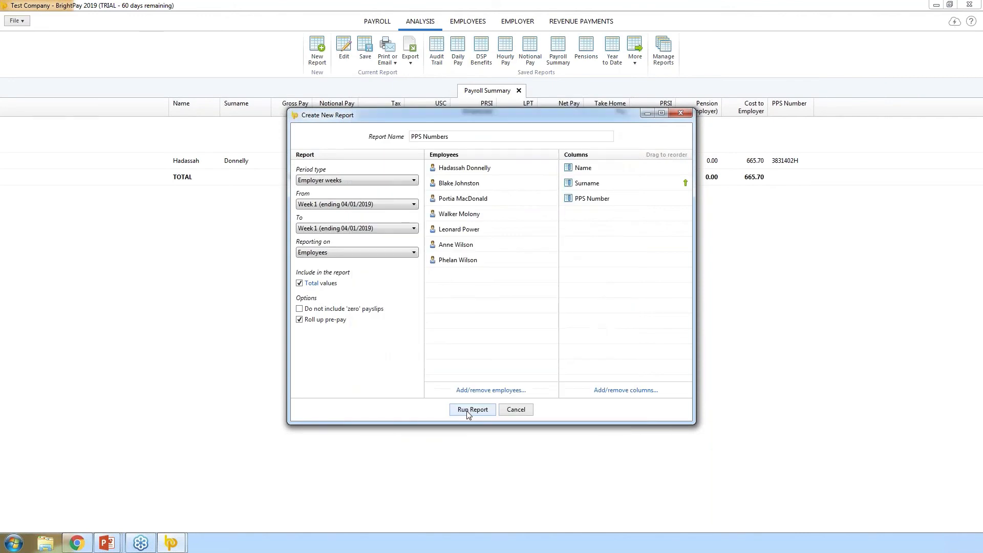
{"action": "left_click", "coordinate": [469, 416]}
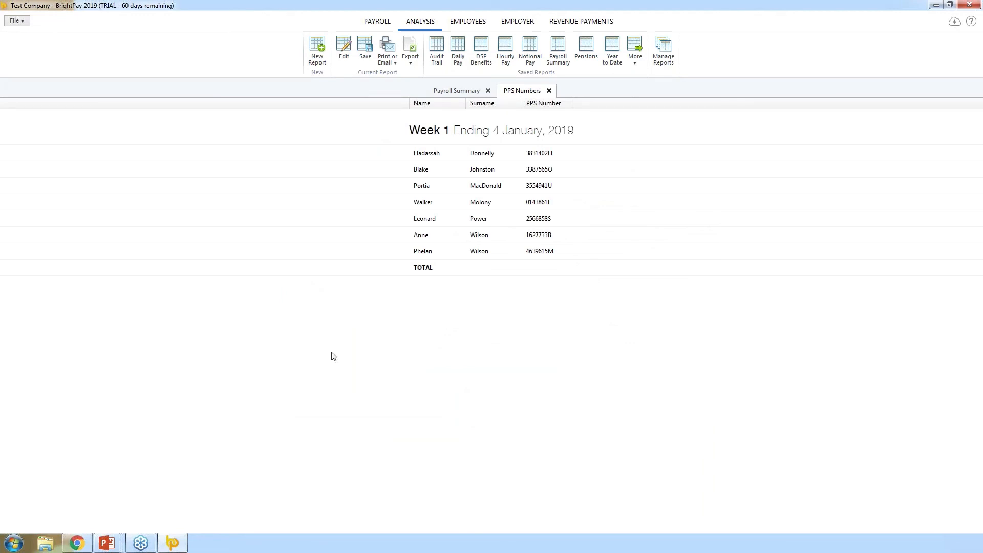
Save the PPS Numbers report with 'Show this report in the analysis toolbar' ticked
{"action": "left_click", "coordinate": [366, 56]}
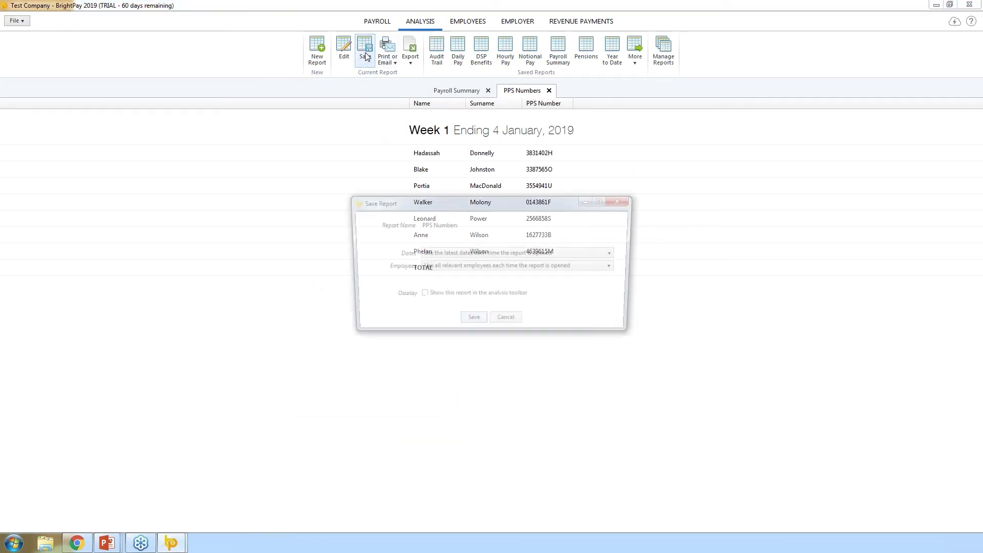
{"action": "left_click", "coordinate": [449, 298]}
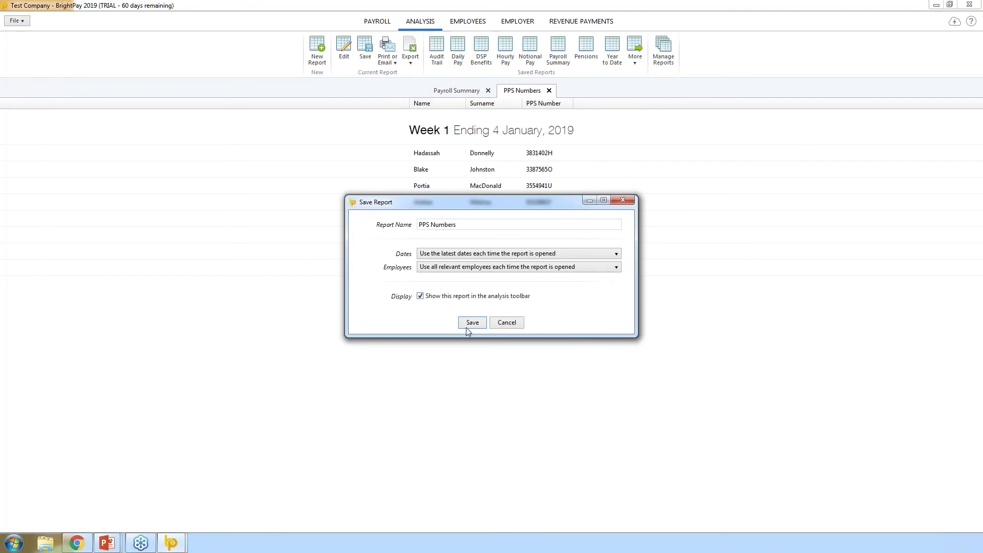
{"action": "left_click", "coordinate": [472, 323]}
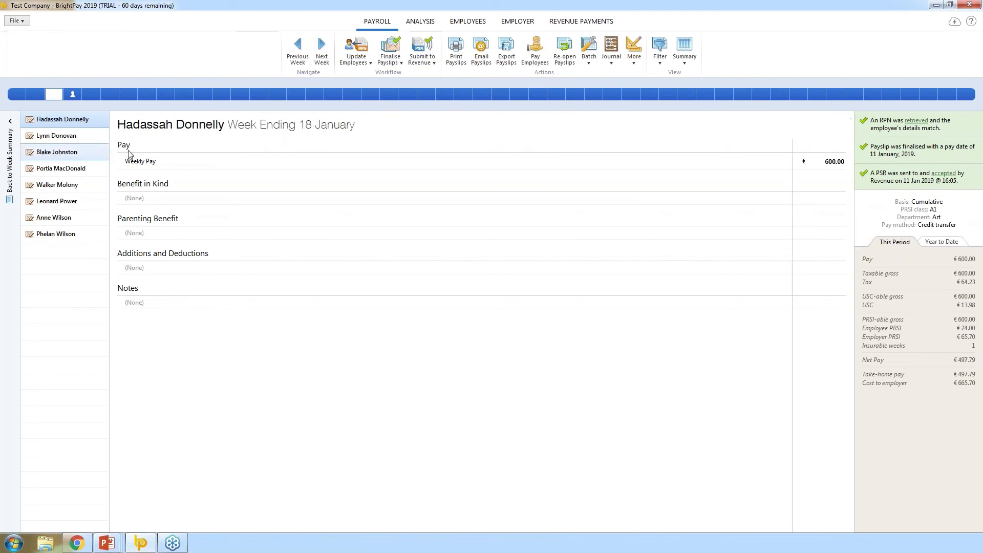
Reopen the first employee's 18 January payslip and change its weekly pay to 500.00
{"action": "left_click", "coordinate": [567, 60]}
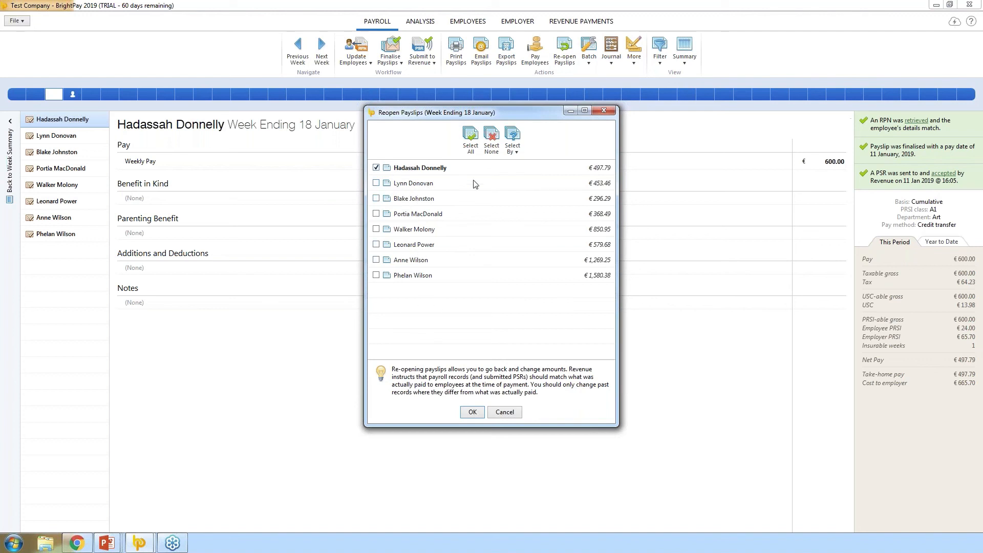
{"action": "left_click", "coordinate": [470, 412]}
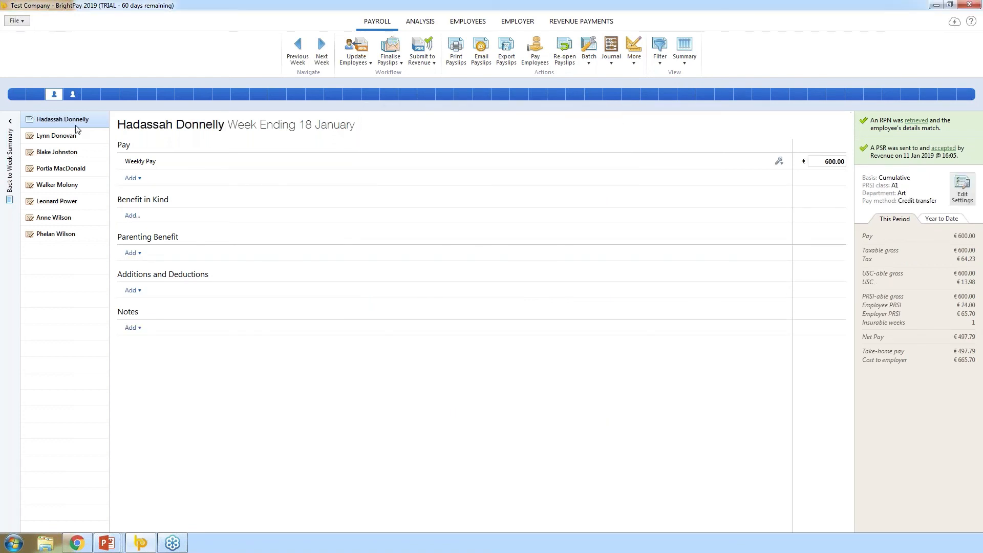
{"action": "left_click", "coordinate": [834, 162]}
{"action": "type", "text": "500"}
{"action": "left_click", "coordinate": [801, 223]}
Finalise the corrected 18 January payslip again using the previously used settings
{"action": "left_click", "coordinate": [393, 55]}
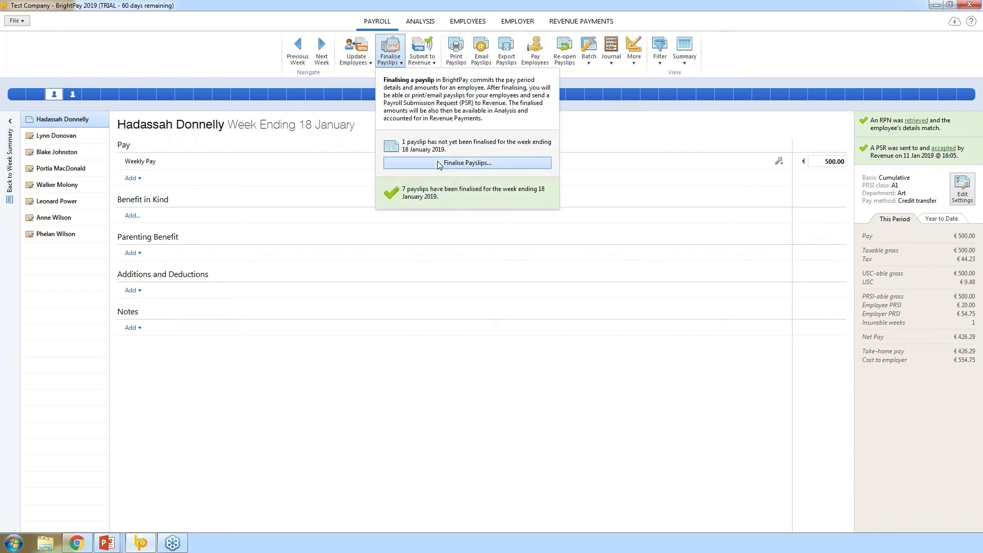
{"action": "left_click", "coordinate": [439, 163]}
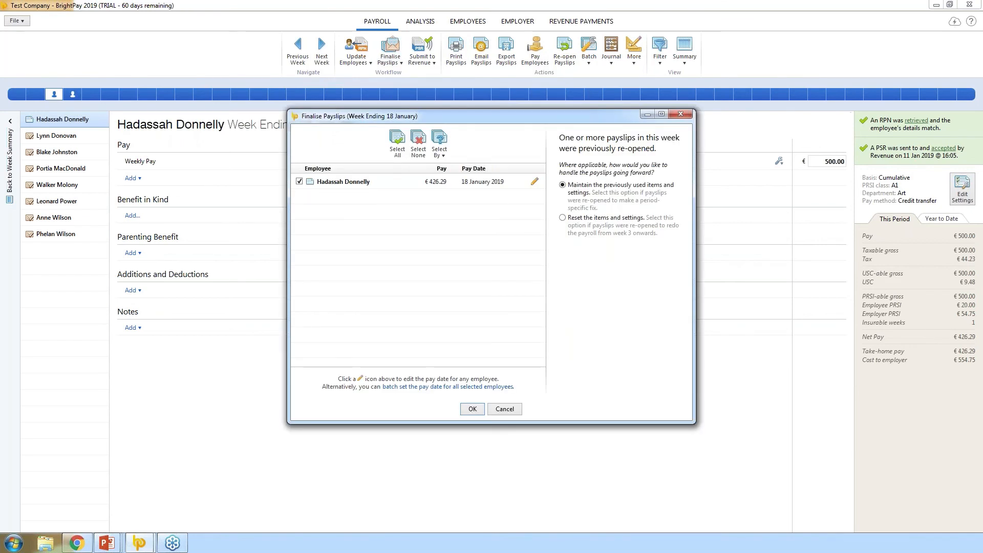
{"action": "left_click", "coordinate": [474, 409]}
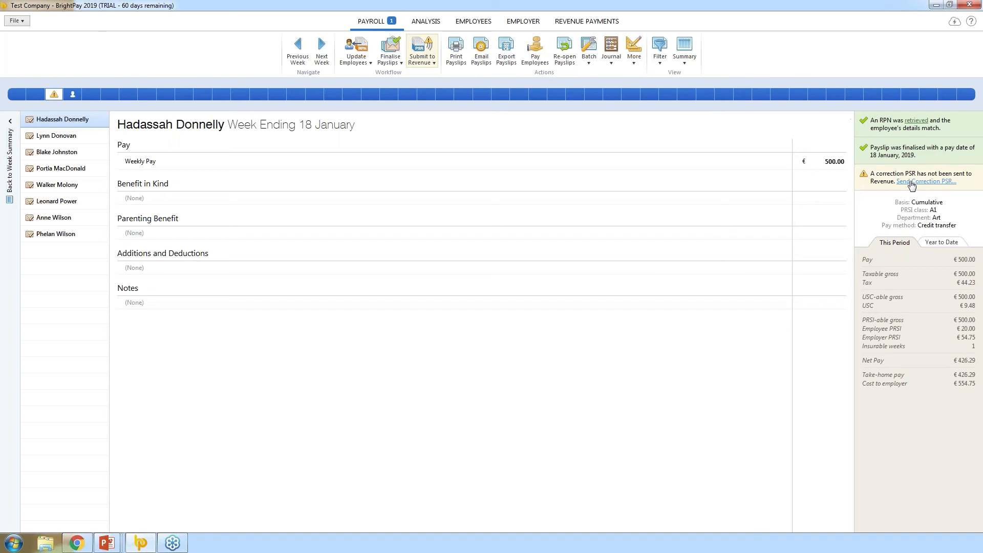
Submit the correction PSR for the first employee's 18 January 2019 payslip; Revenue accepts it without errors
{"action": "left_click", "coordinate": [426, 57]}
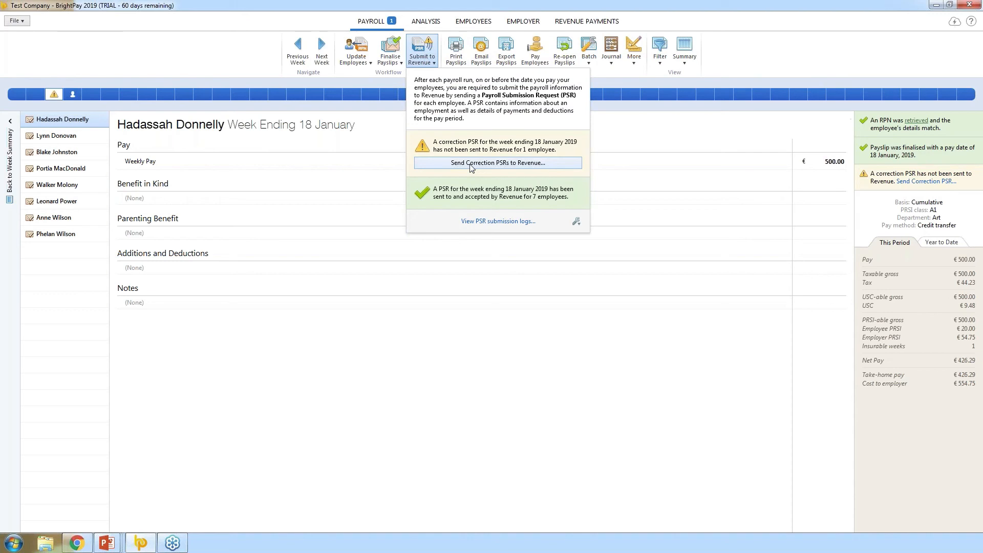
{"action": "left_click", "coordinate": [471, 163]}
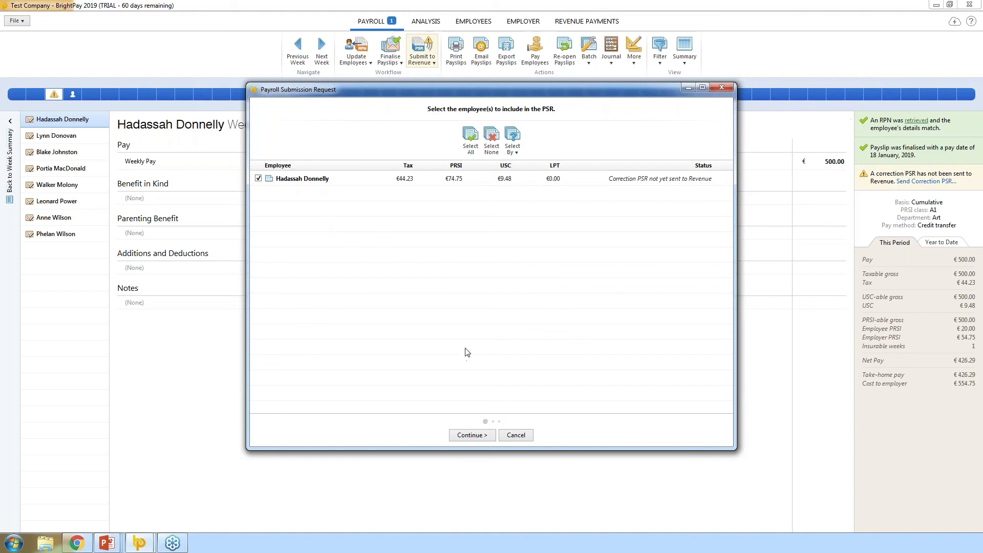
{"action": "left_click", "coordinate": [472, 439]}
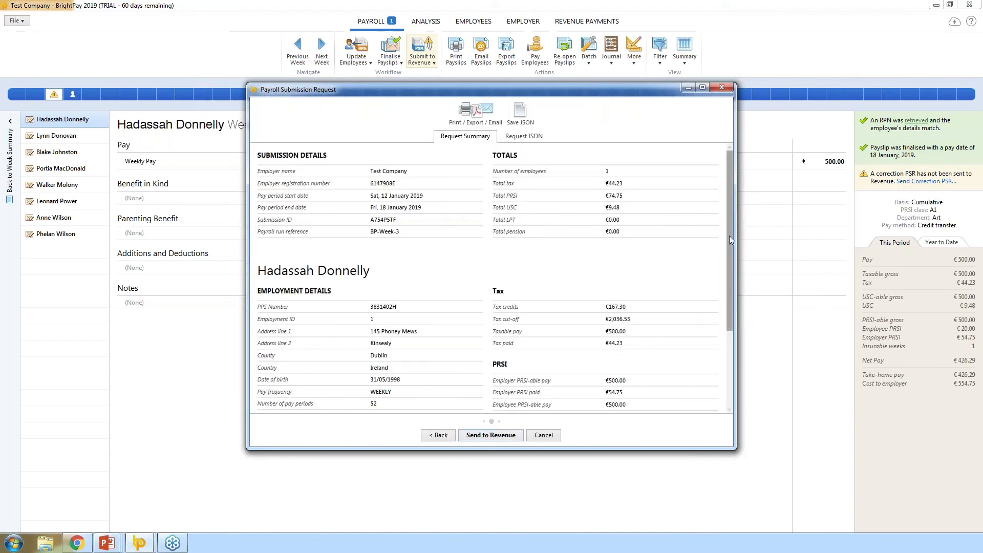
{"action": "left_click_drag", "start_coordinate": [729, 236], "coordinate": [722, 326]}
{"action": "scroll", "coordinate": [722, 326], "scroll_direction": "up", "scroll_amount": 5}
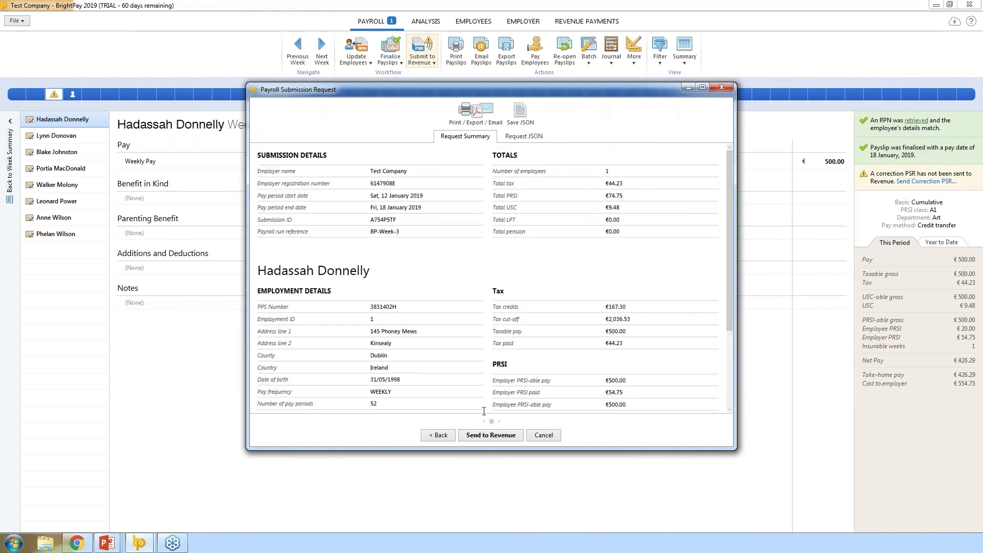
{"action": "left_click", "coordinate": [493, 436]}
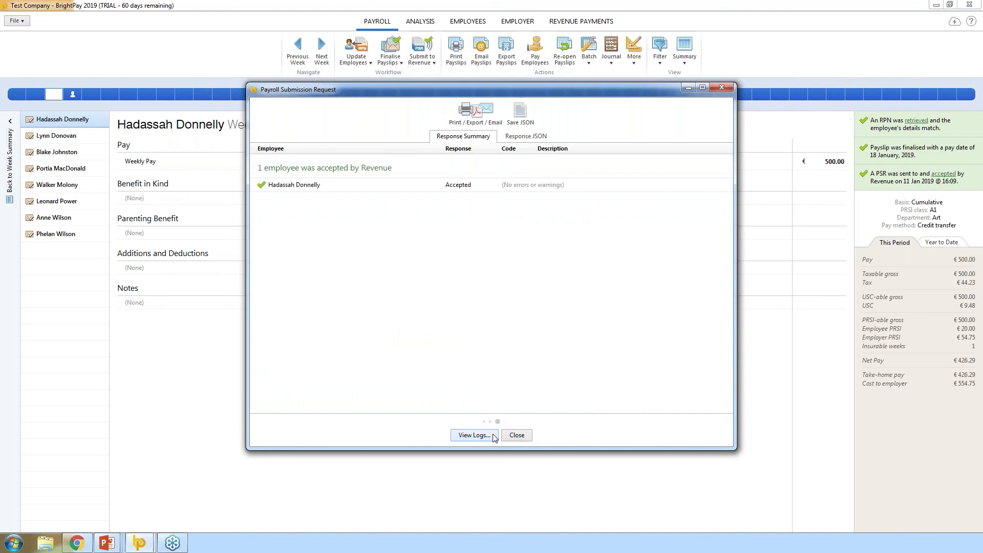
{"action": "left_click", "coordinate": [518, 435]}
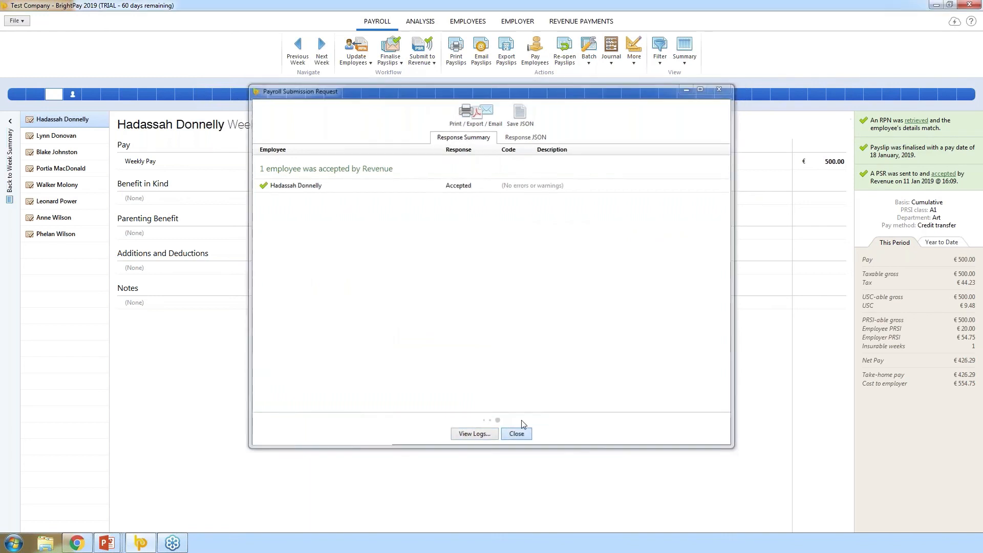